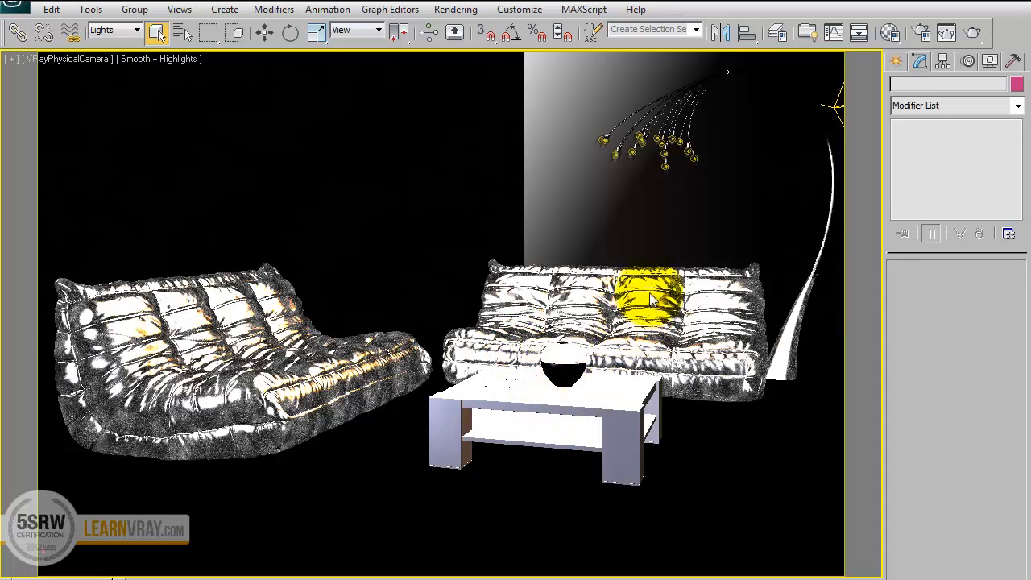
Examine the chandelier's bulb lights up close in a perspective view, and check the Self illuminated material's settings.
click(617, 154)
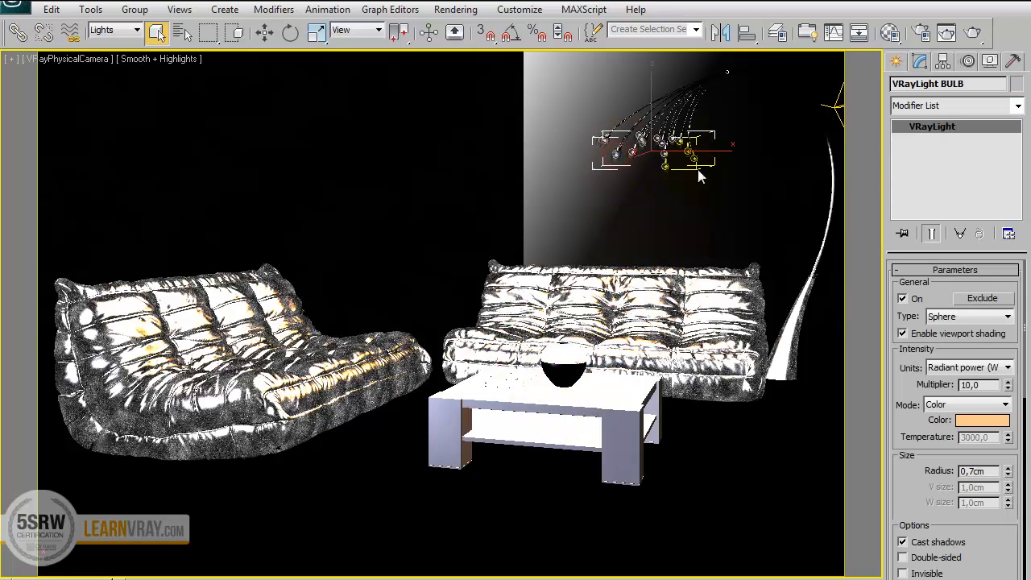
key(p)
key(z)
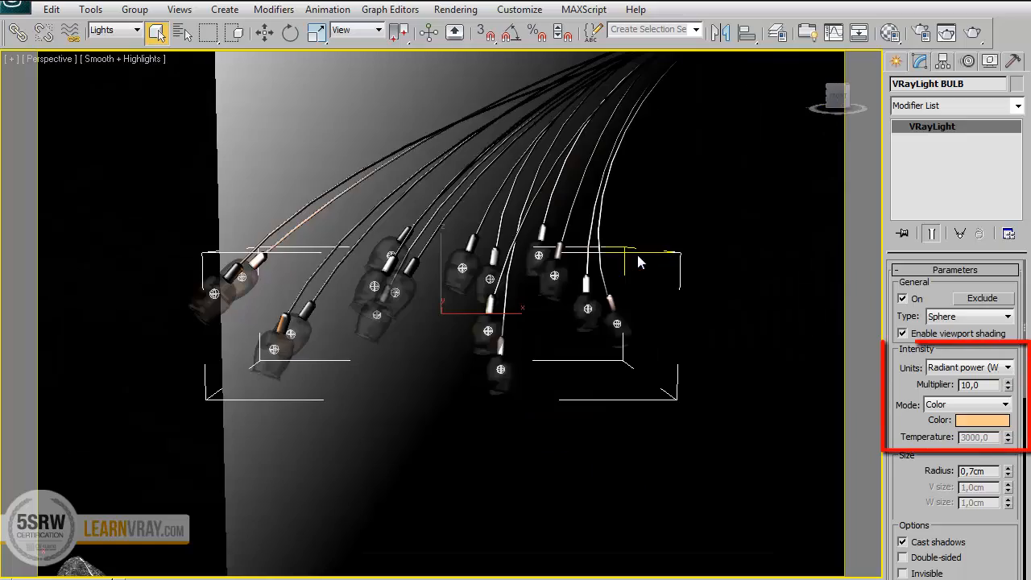
alt+middle_drag(613, 213, 407, 282)
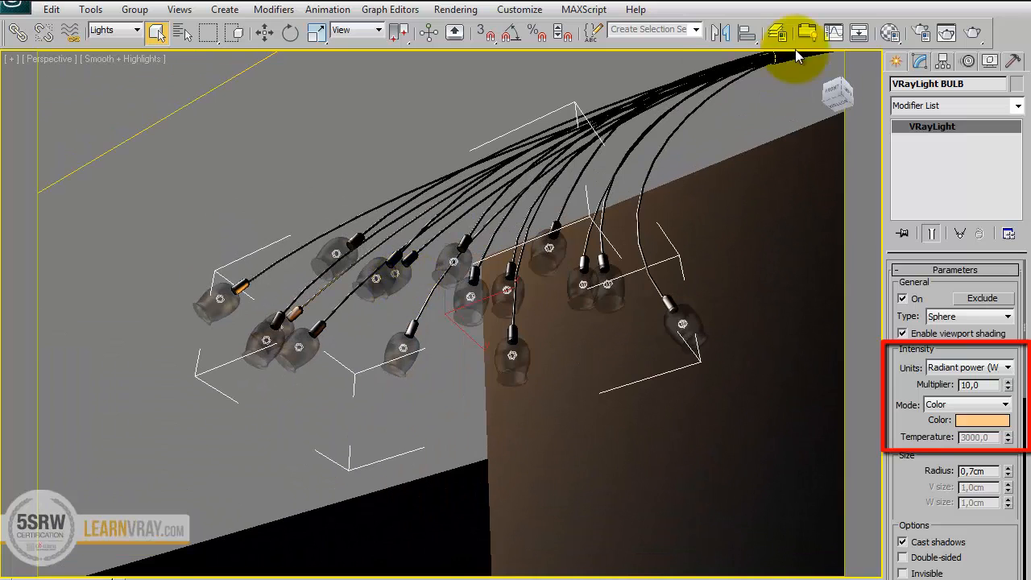
click(889, 34)
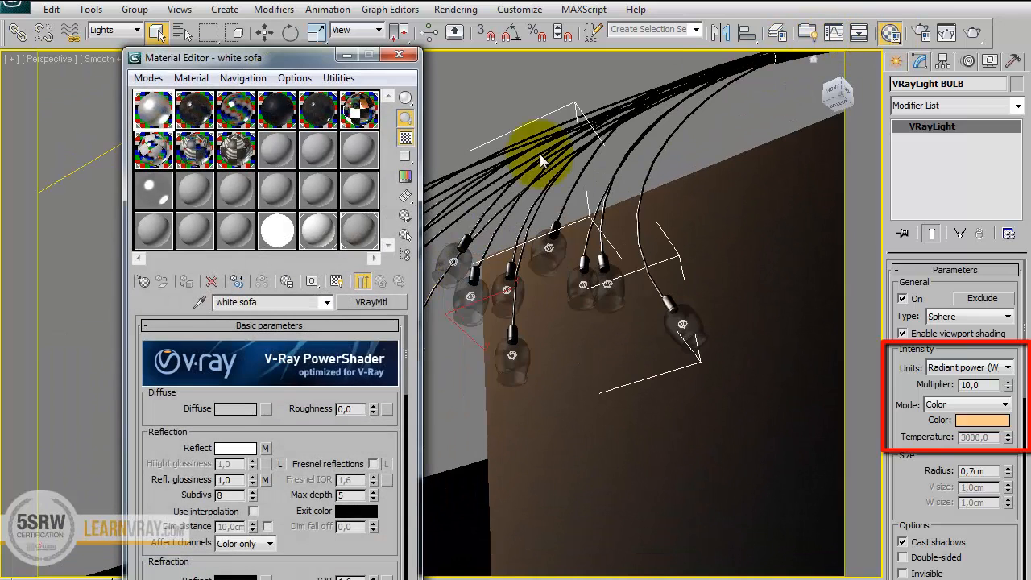
click(277, 231)
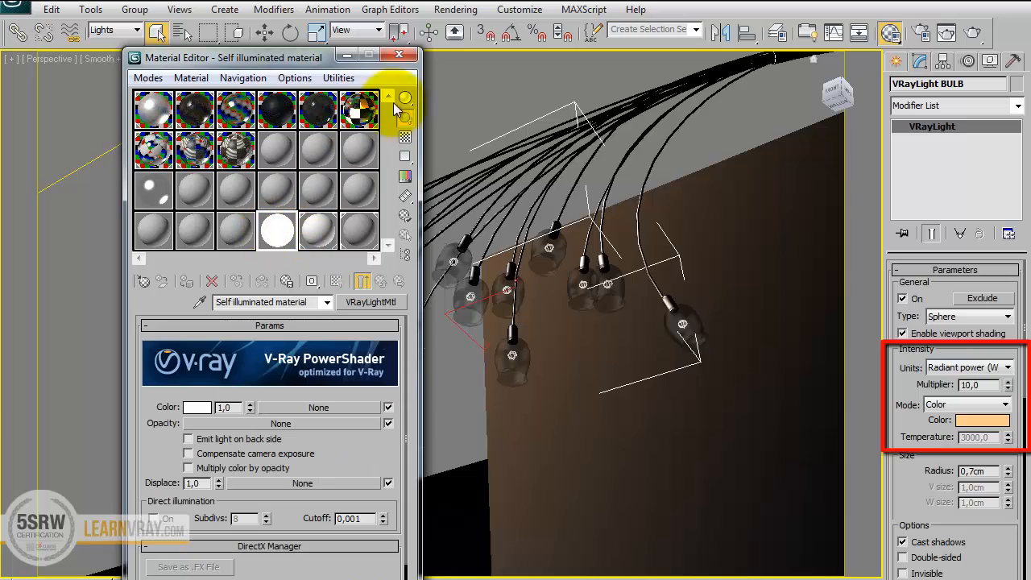
click(407, 56)
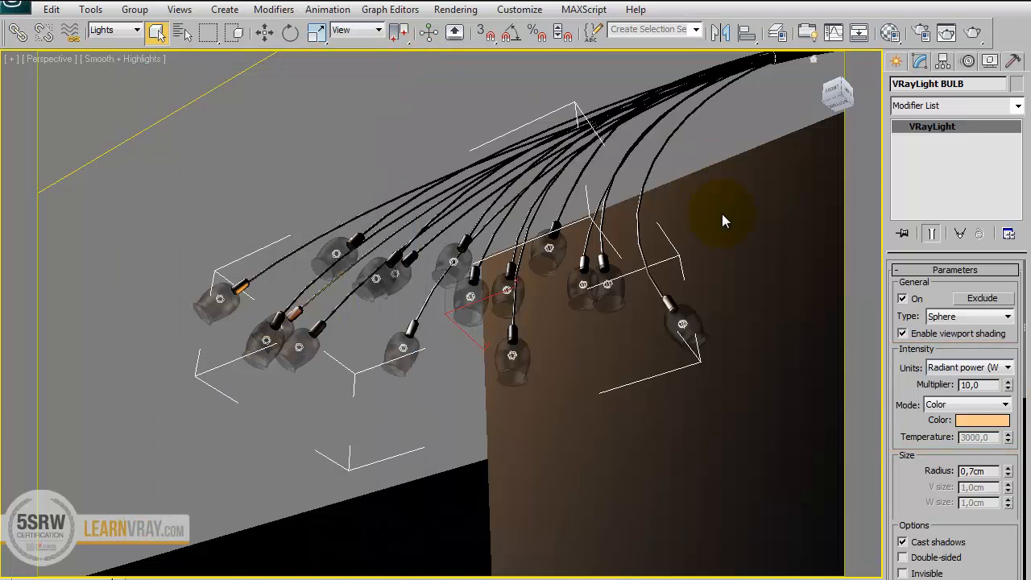
key(c)
click(596, 200)
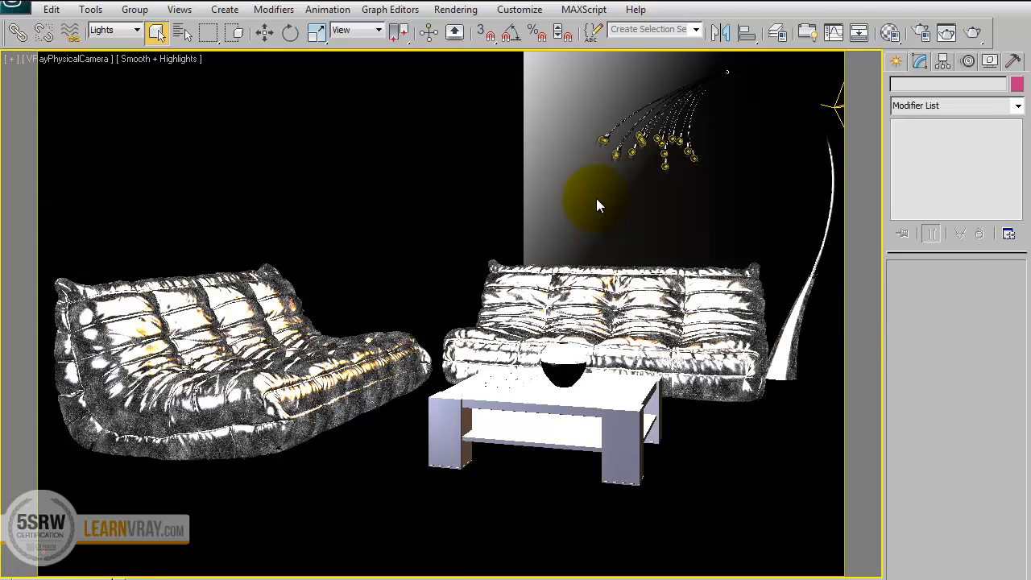
Add a VRay Lens Effects entry to the scene's render effects.
key(8)
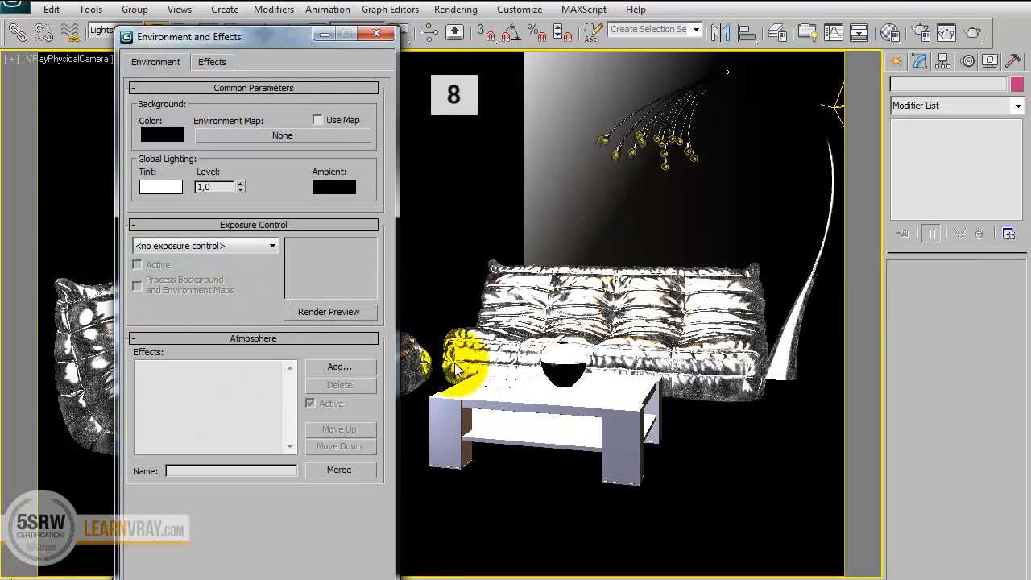
drag(365, 488, 364, 522)
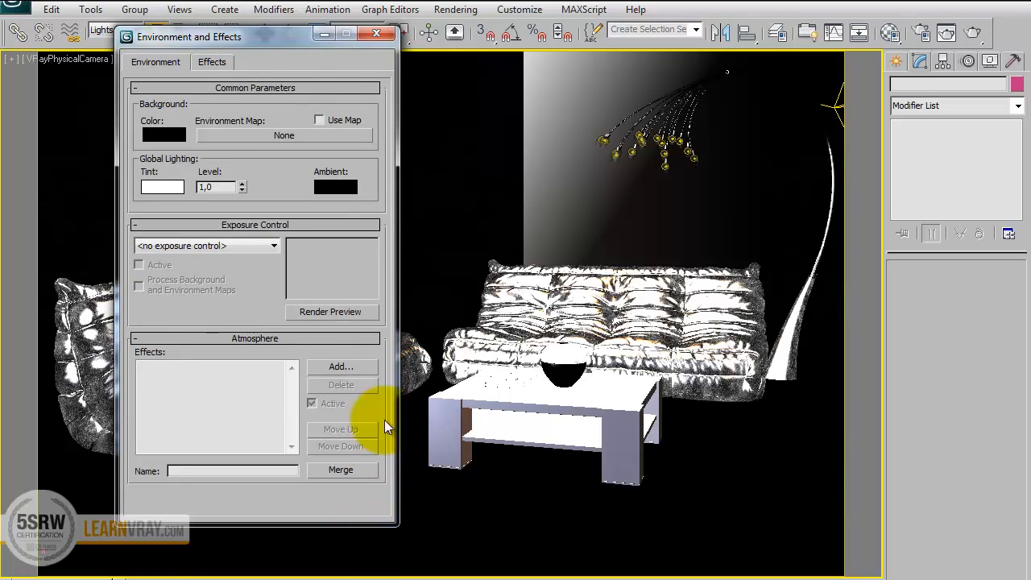
click(213, 62)
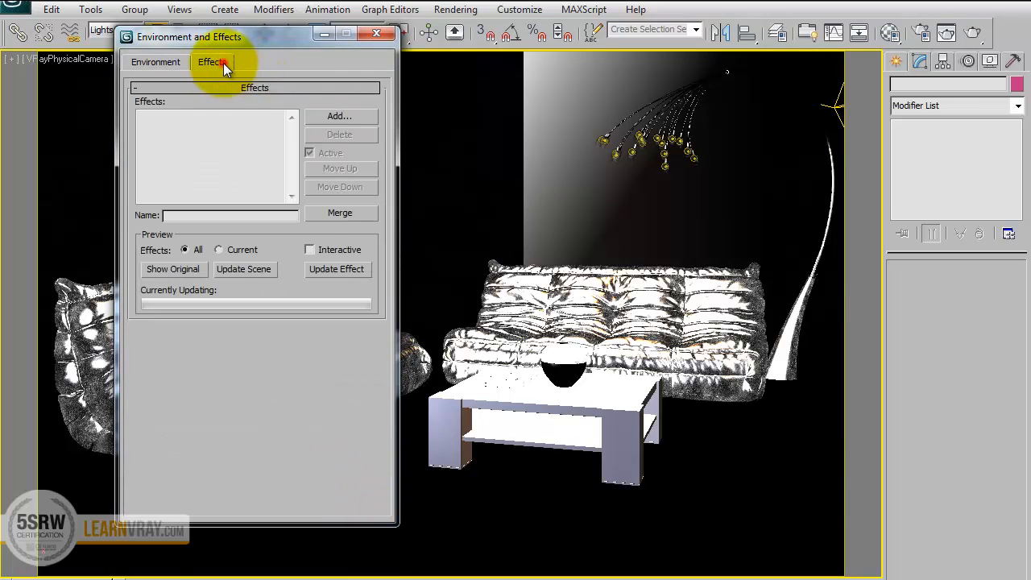
click(339, 116)
click(198, 177)
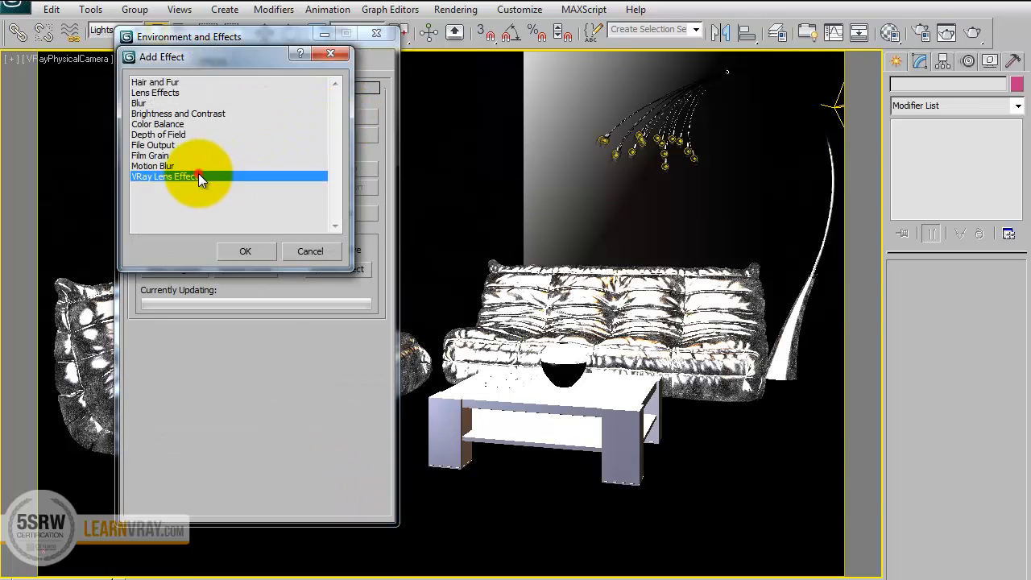
click(247, 251)
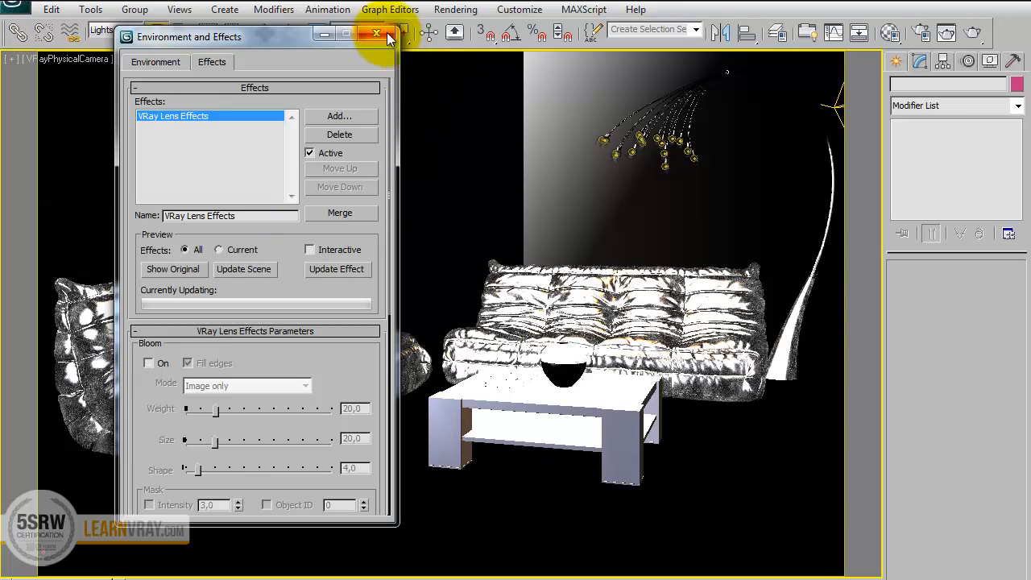
Render the chandelier region through the camera and apply Bloom with its default settings to the rendered image.
click(974, 32)
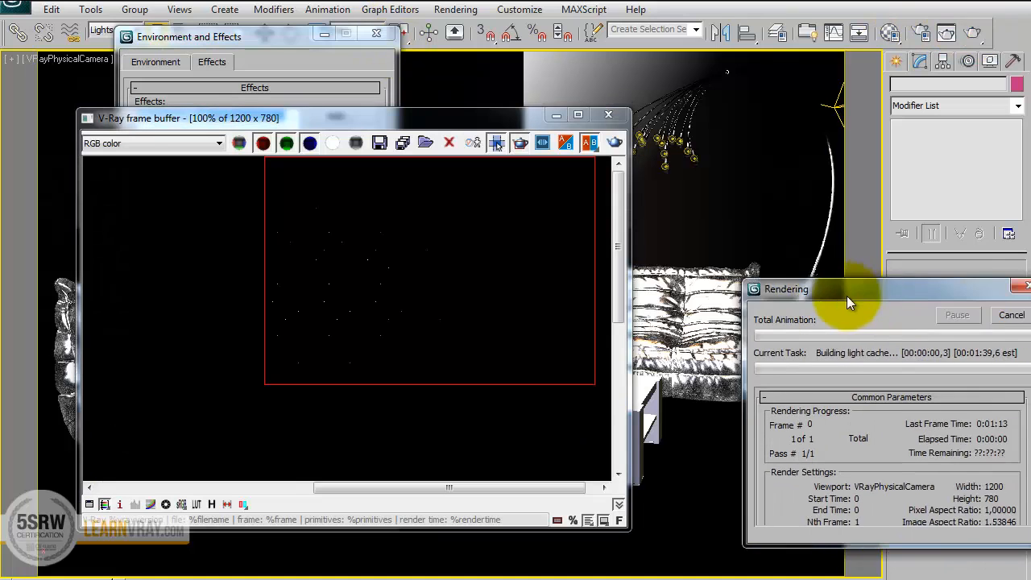
drag(847, 296, 799, 302)
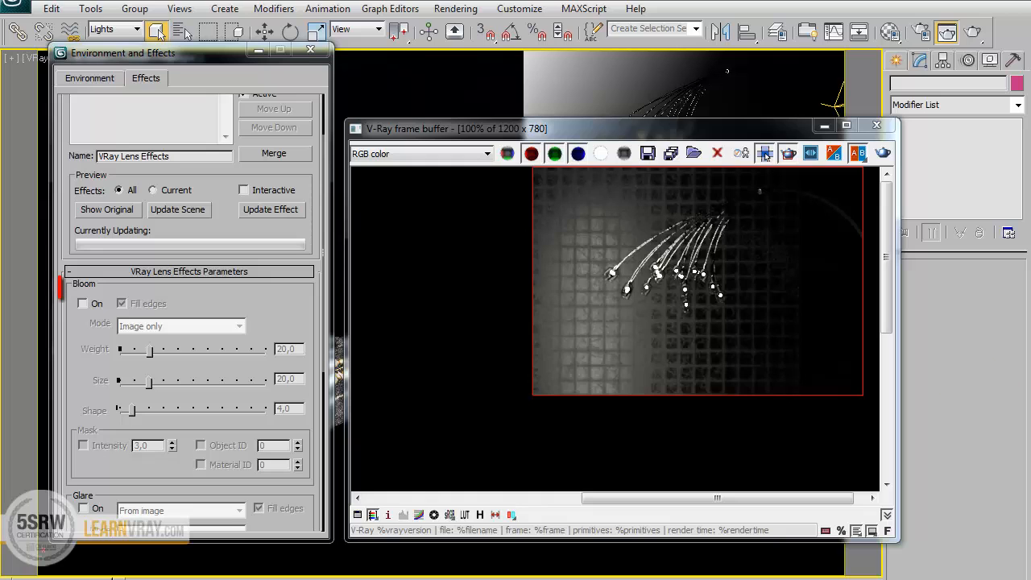
click(81, 303)
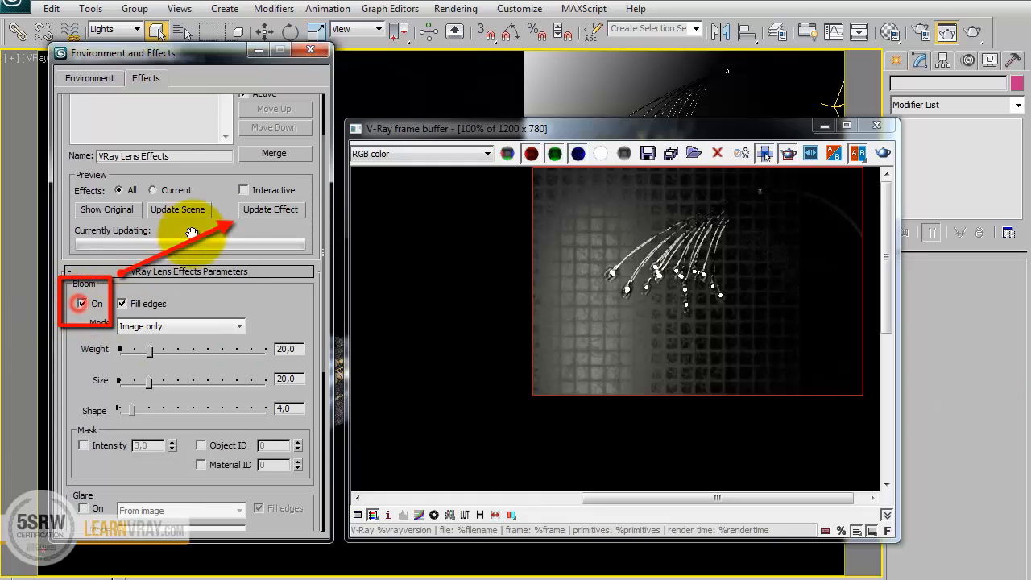
click(270, 211)
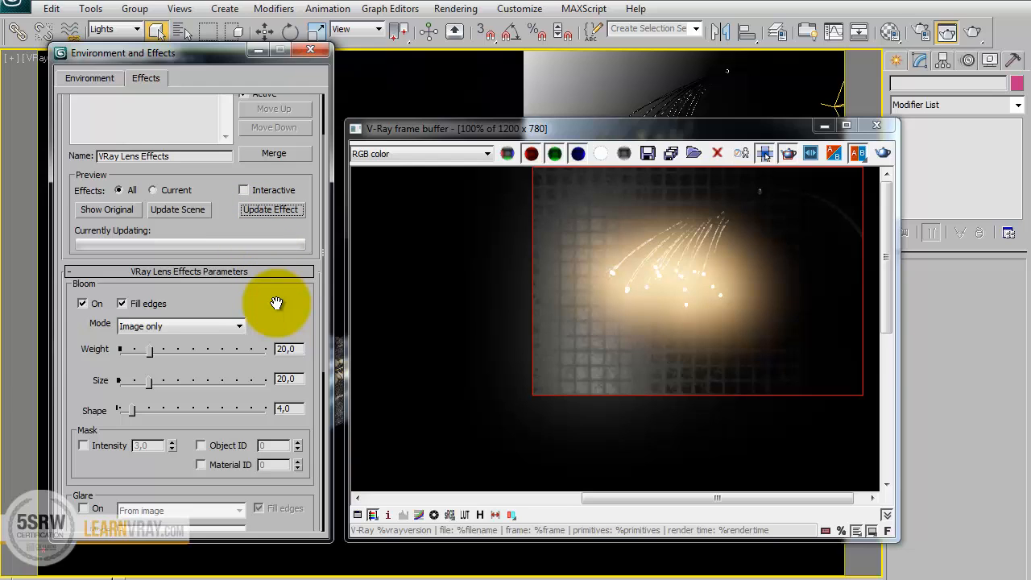
Disable Bloom, enable Glare with its type taken from the camera parameters, and update the effect.
click(82, 303)
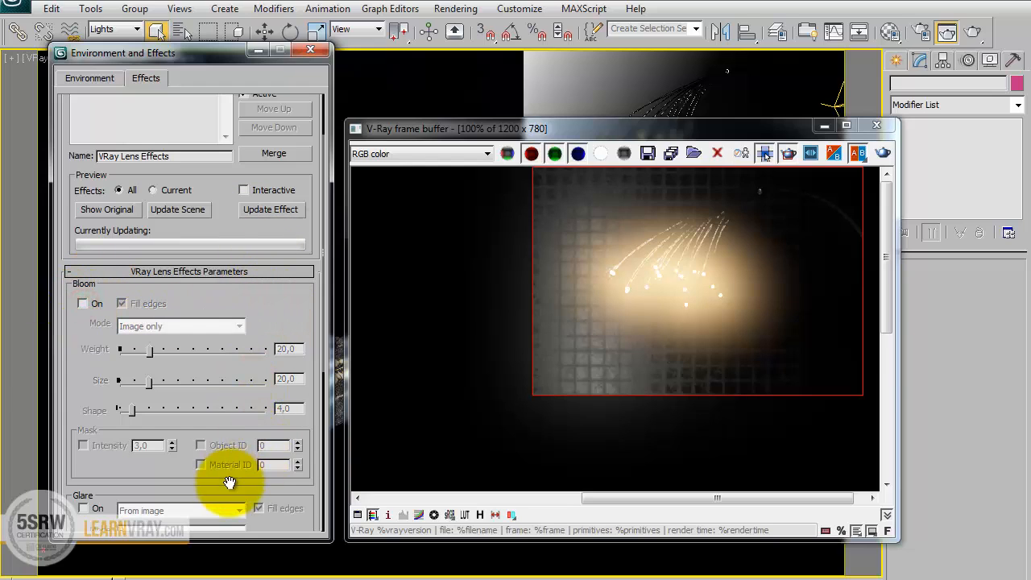
drag(229, 481, 207, 214)
click(82, 235)
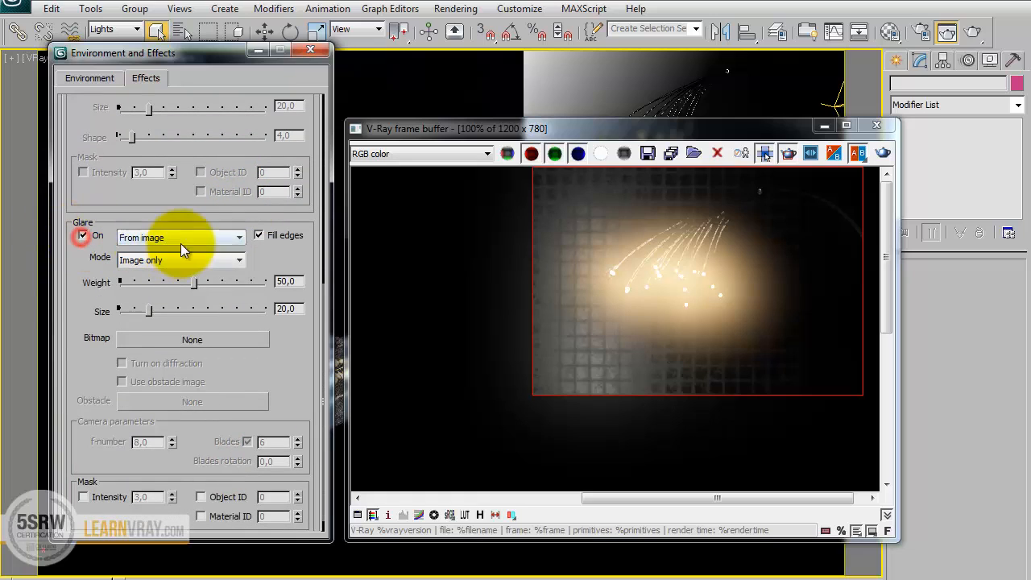
click(182, 244)
click(187, 275)
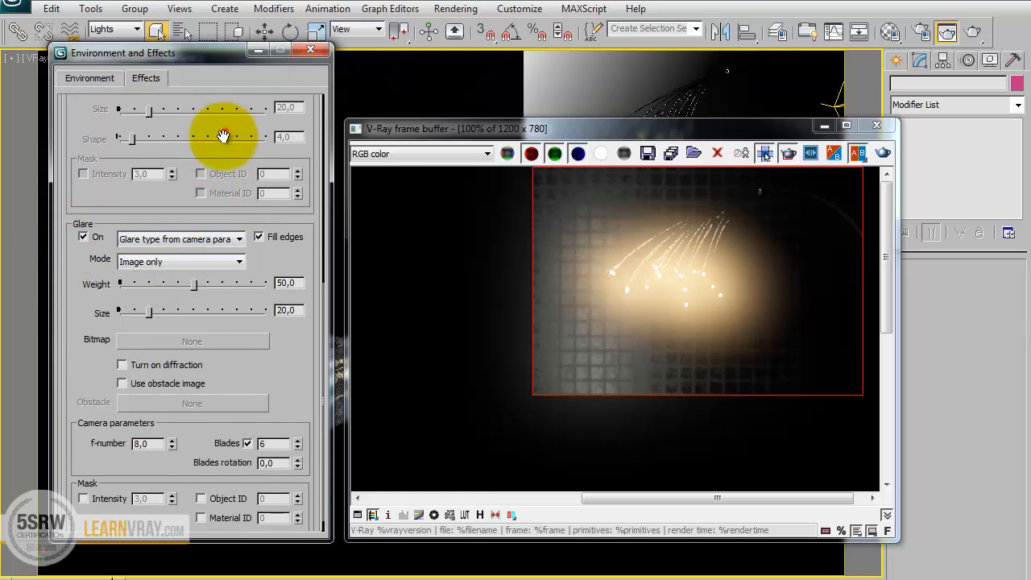
drag(225, 131, 196, 362)
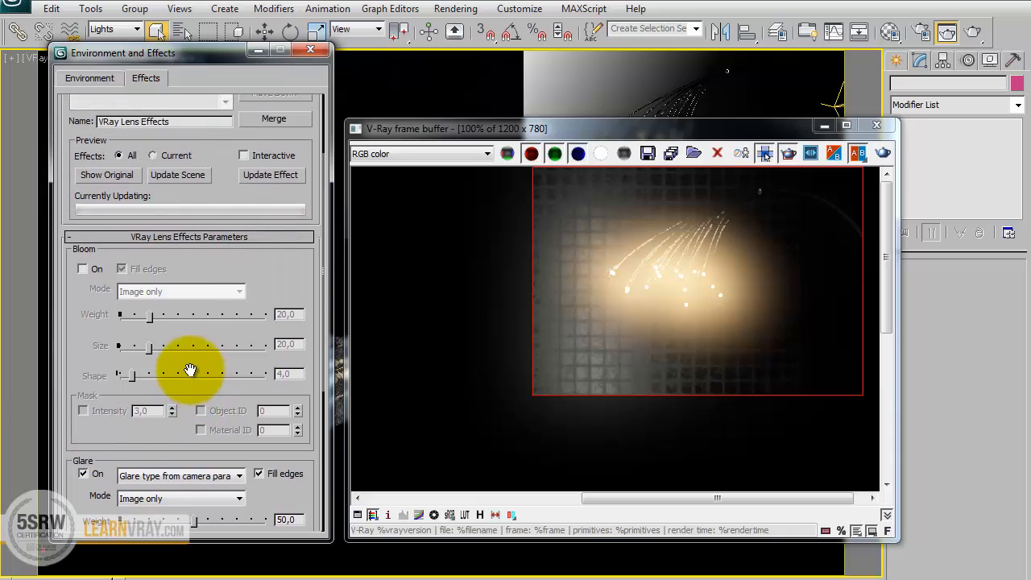
click(273, 175)
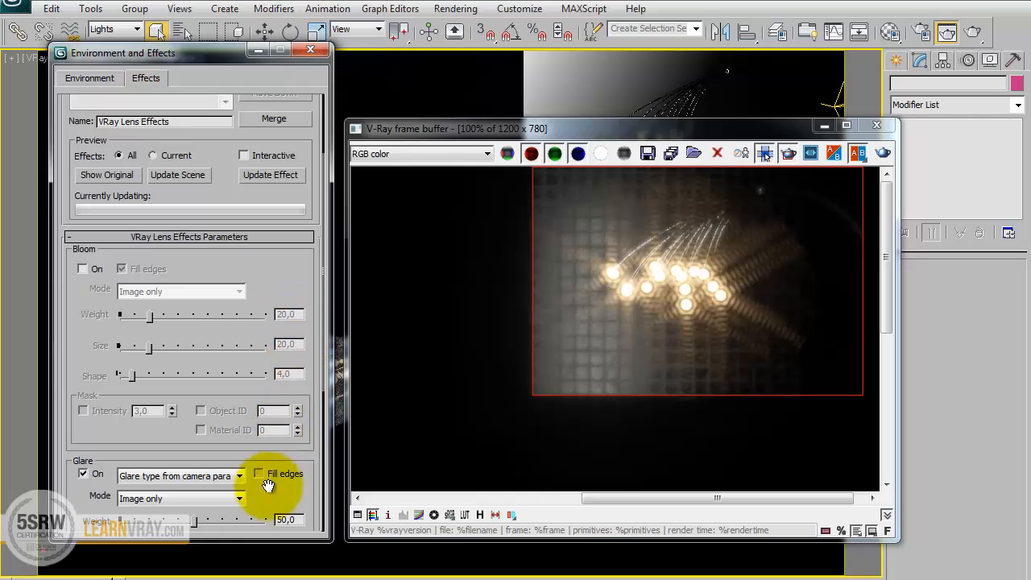
Enable Bloom again in combination with Glare and update the effect on the render.
drag(275, 502, 279, 239)
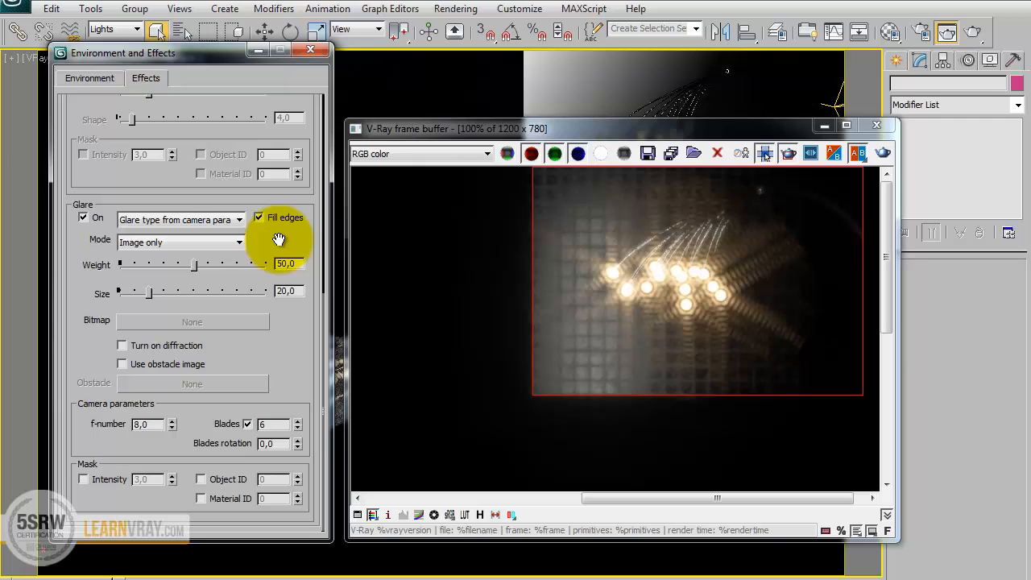
scroll(161, 229, up, 5)
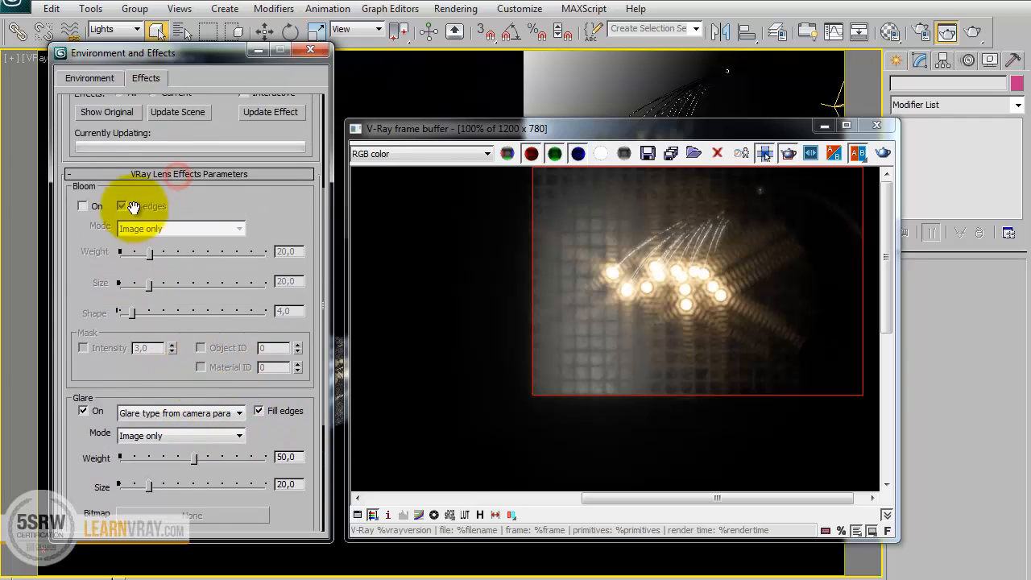
click(83, 206)
click(268, 112)
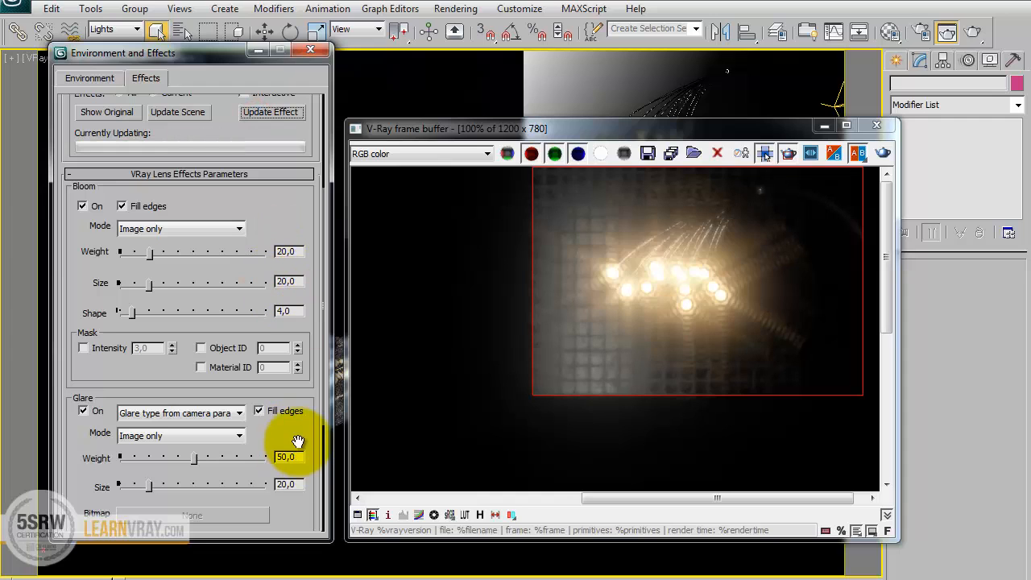
Turn on diffraction for the Glare and update the effect.
drag(293, 437, 297, 241)
click(161, 344)
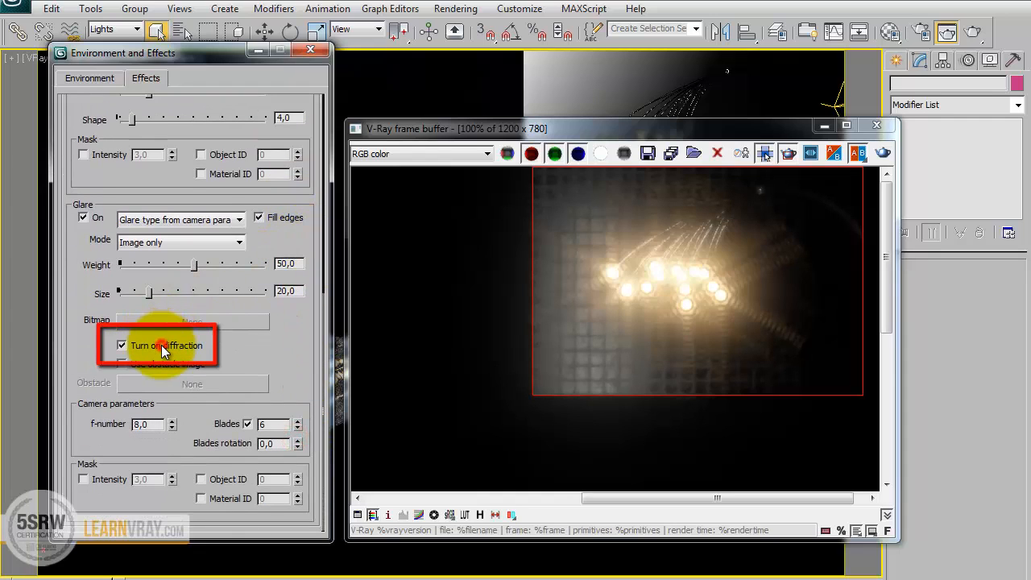
drag(239, 132, 214, 329)
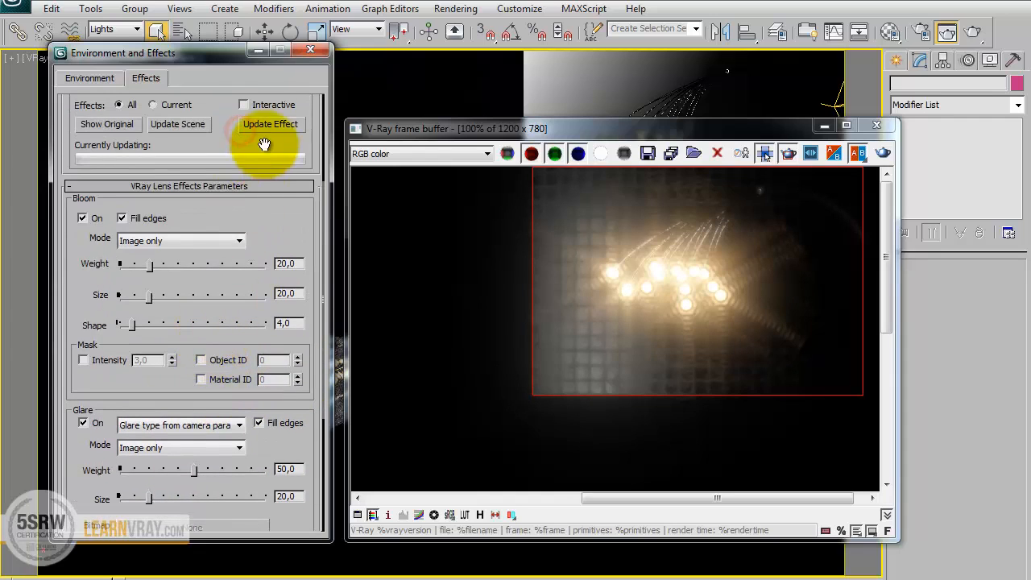
click(270, 126)
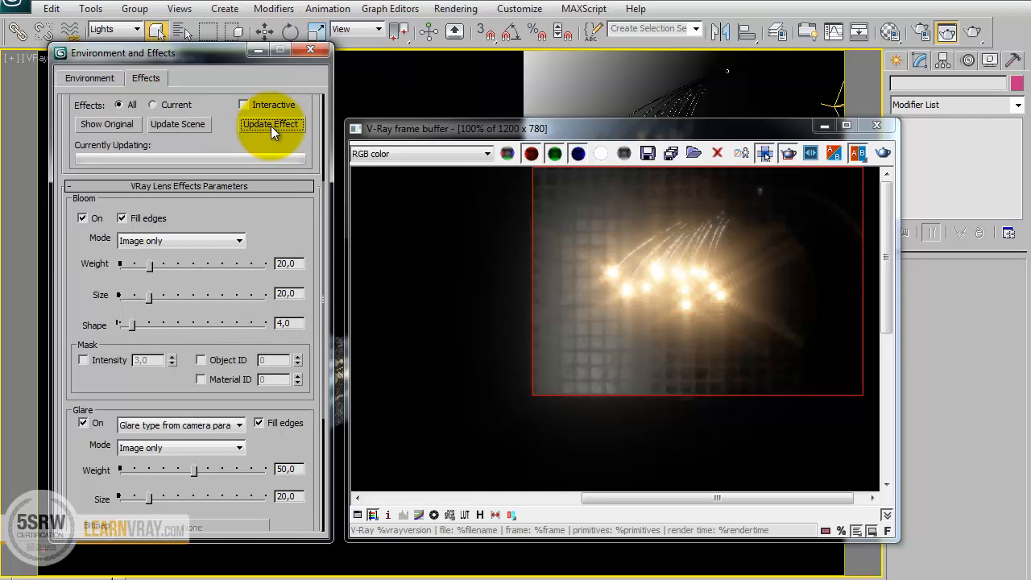
Set the Bloom weight to 10 and update the effect.
double_click(284, 263)
text(10)
key(Return)
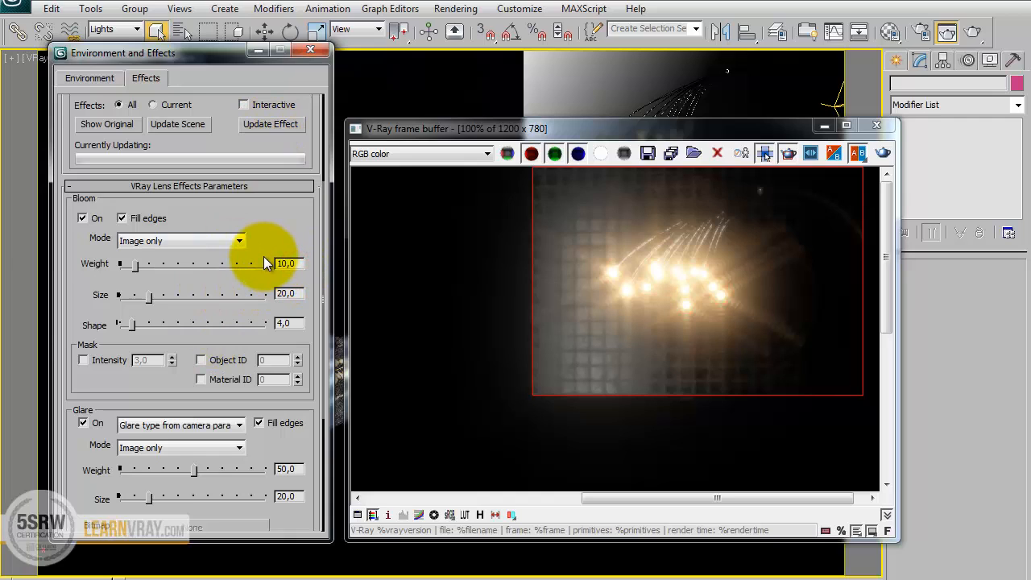
click(286, 125)
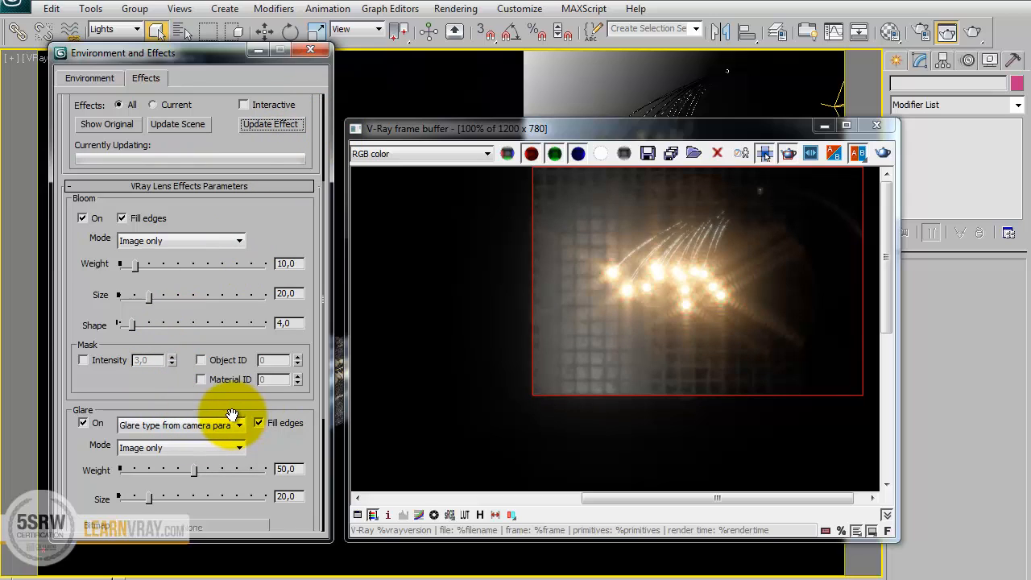
Set the Bloom weight to 2, size to 50 and shape to 15, and update the effect.
double_click(297, 264)
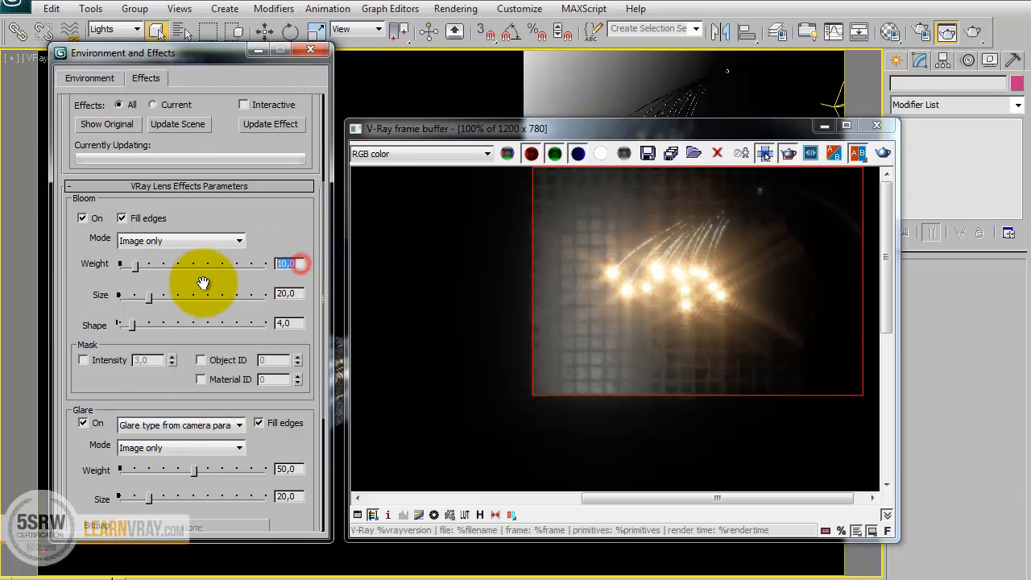
text(2)
double_click(288, 293)
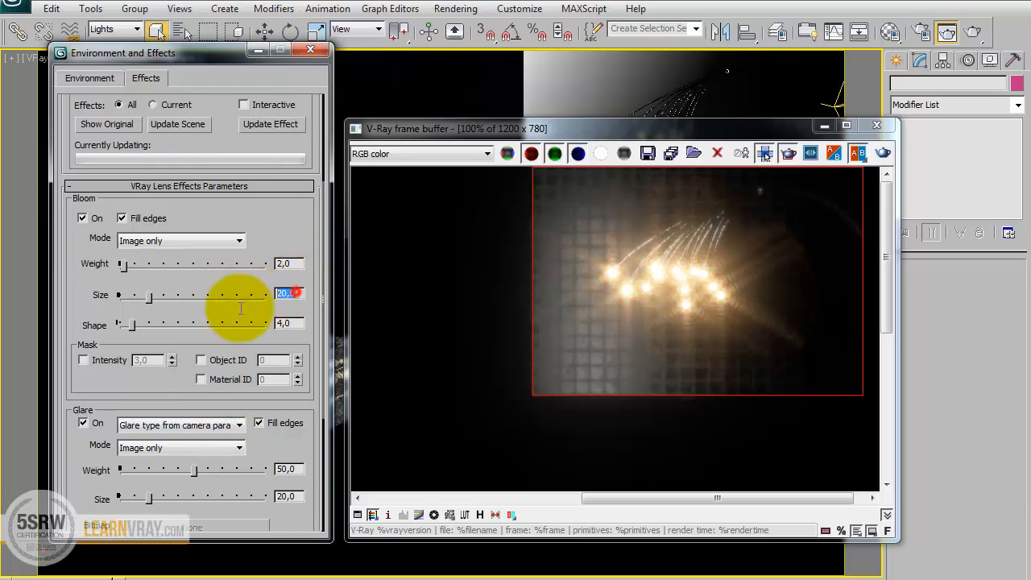
text(50)
key(Tab)
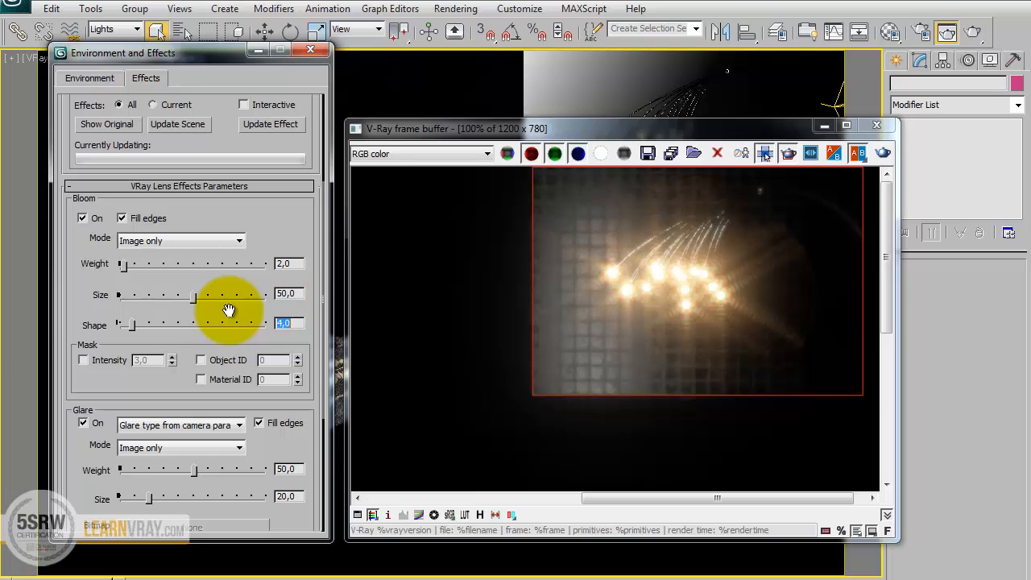
text(15)
click(280, 127)
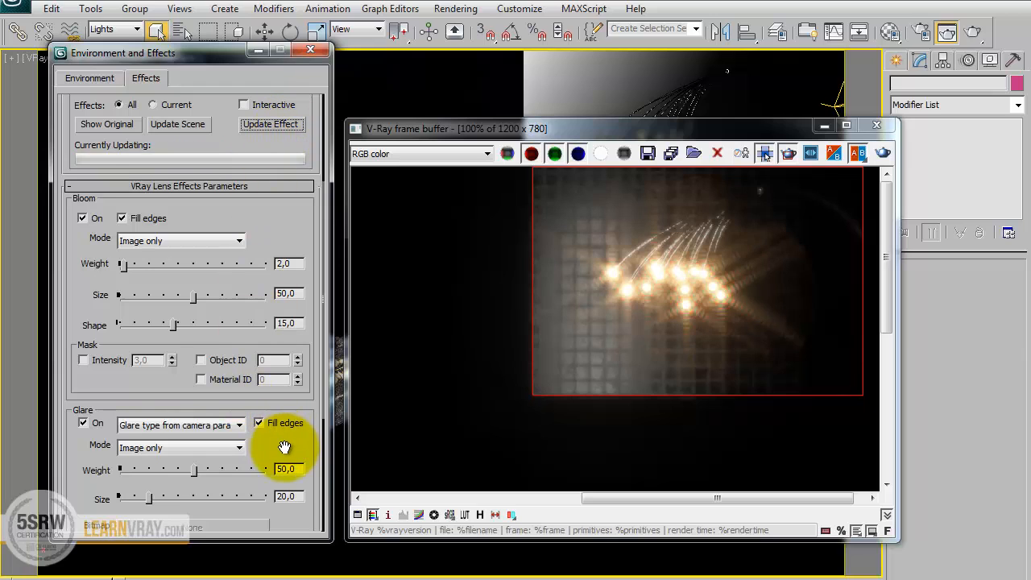
Set the Glare weight to 5 and size to 8, and update the effect on the render.
drag(284, 445, 274, 410)
double_click(287, 373)
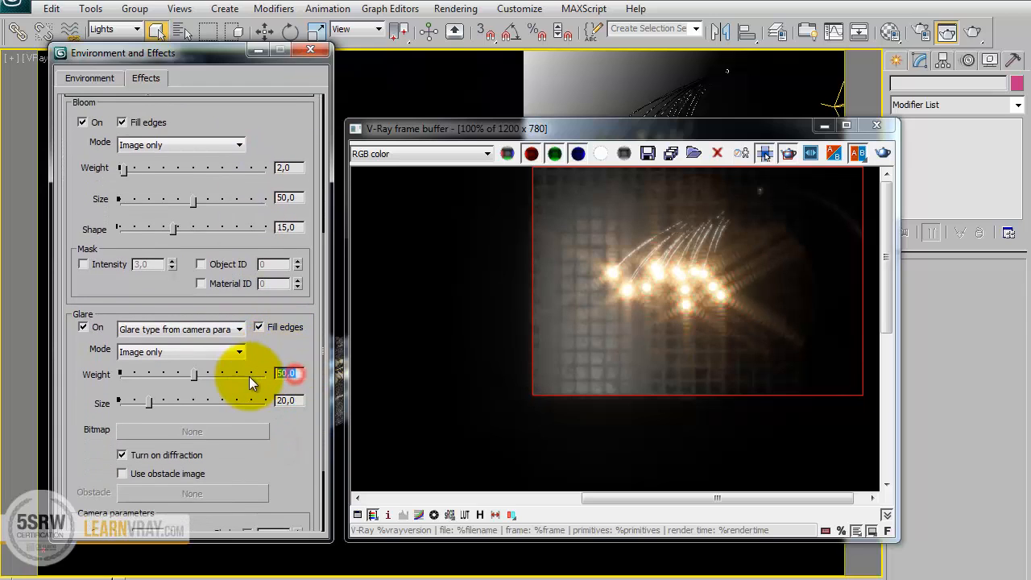
text(5)
double_click(288, 400)
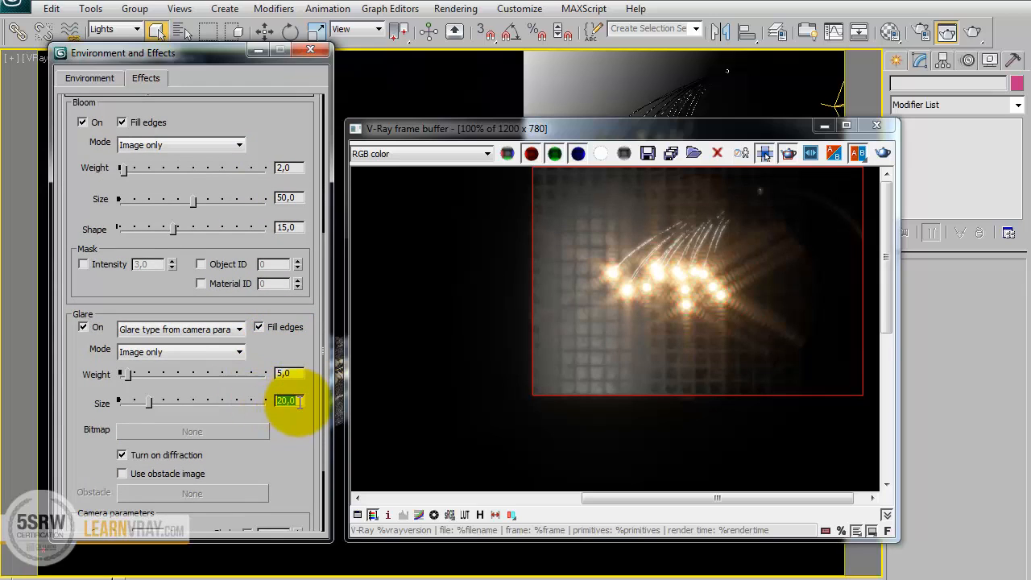
text(8)
key(Return)
drag(277, 126, 282, 226)
click(281, 199)
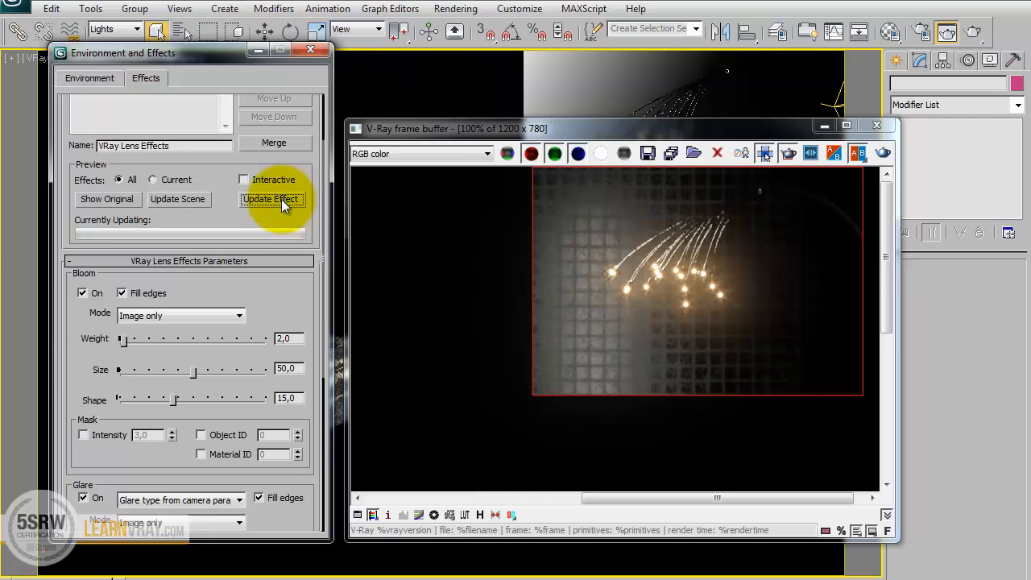
Set the f-number in the Glare camera parameters to 12 and update the effect.
drag(156, 471, 172, 220)
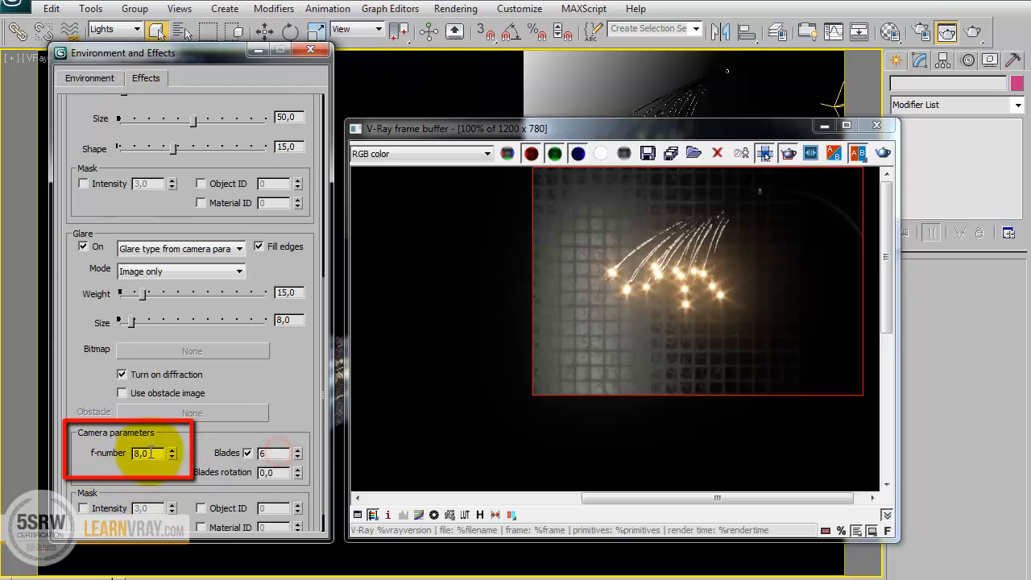
double_click(145, 454)
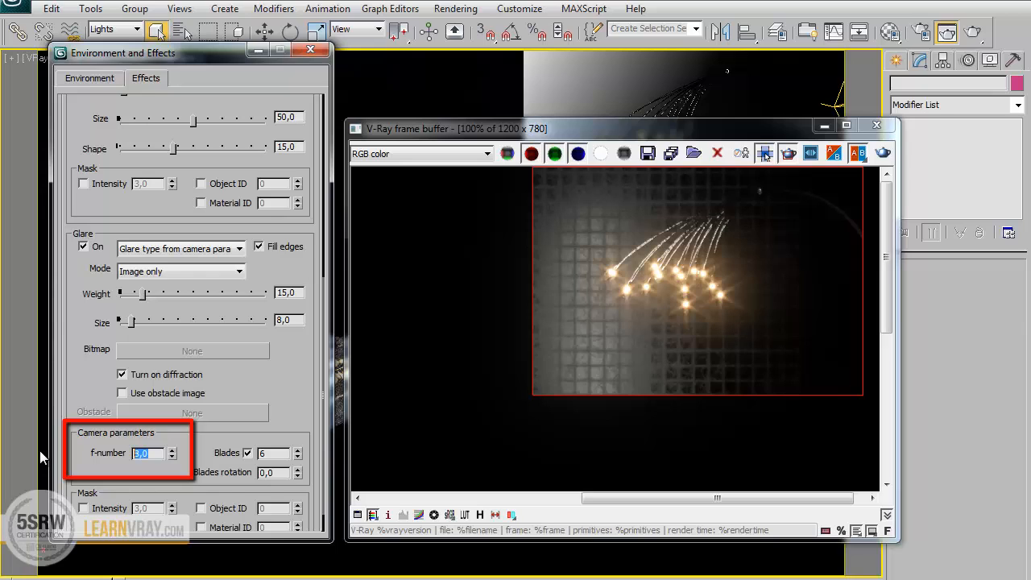
text(12)
key(Return)
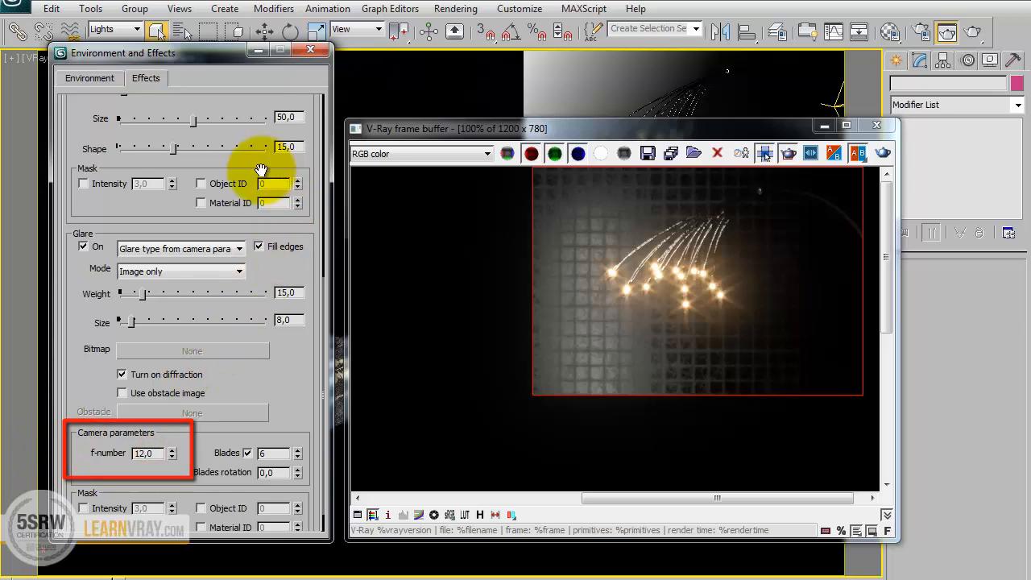
drag(250, 106, 232, 319)
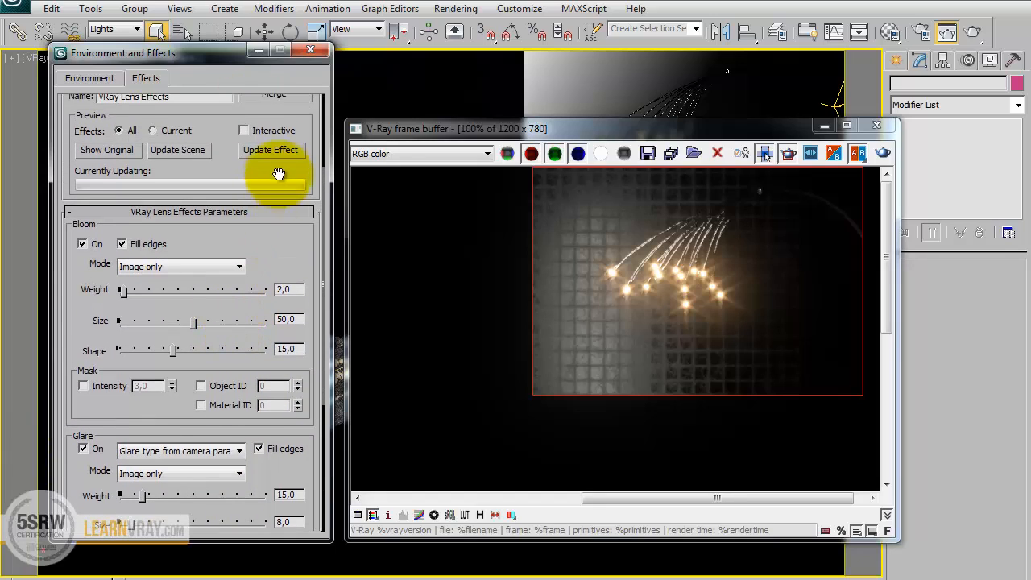
click(273, 150)
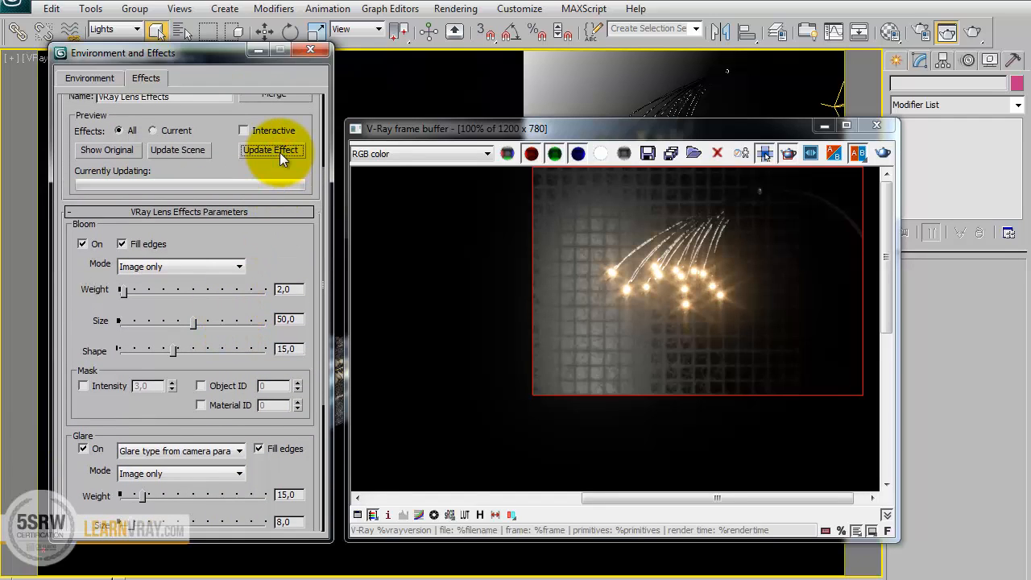
Set the Glare size to 12 and update the effect.
drag(265, 478, 259, 356)
double_click(287, 407)
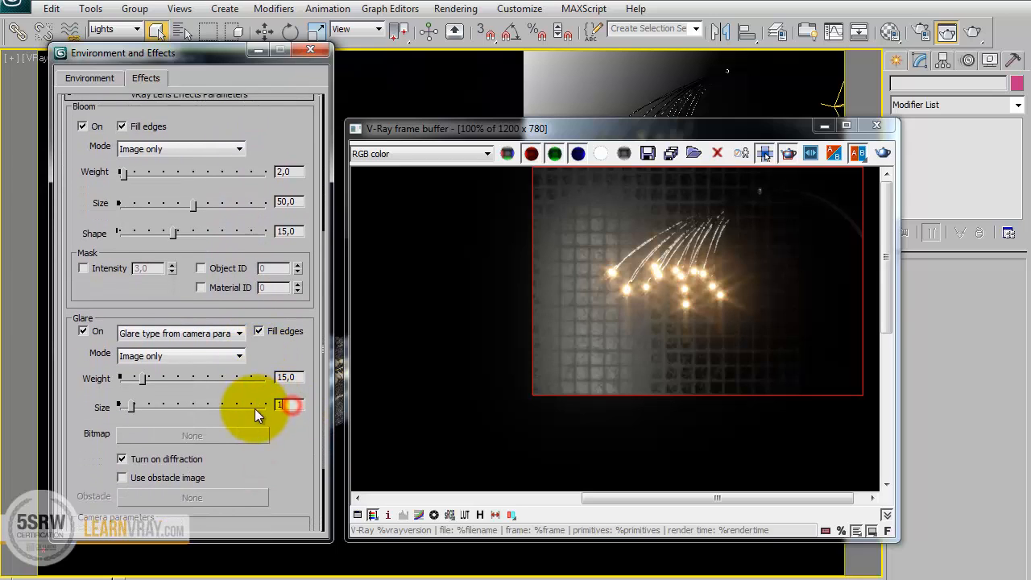
text(12)
scroll(285, 253, up, 5)
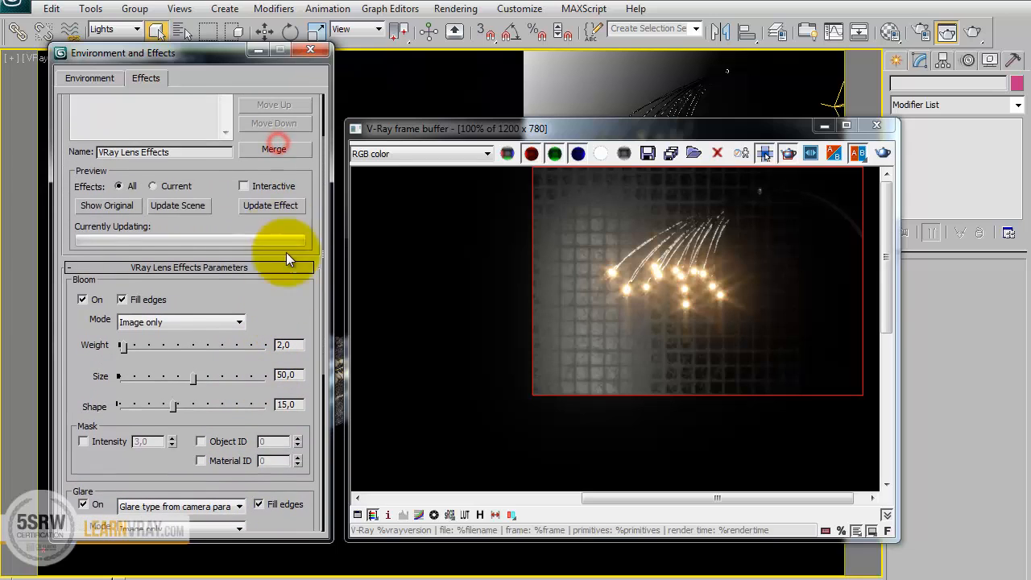
click(282, 212)
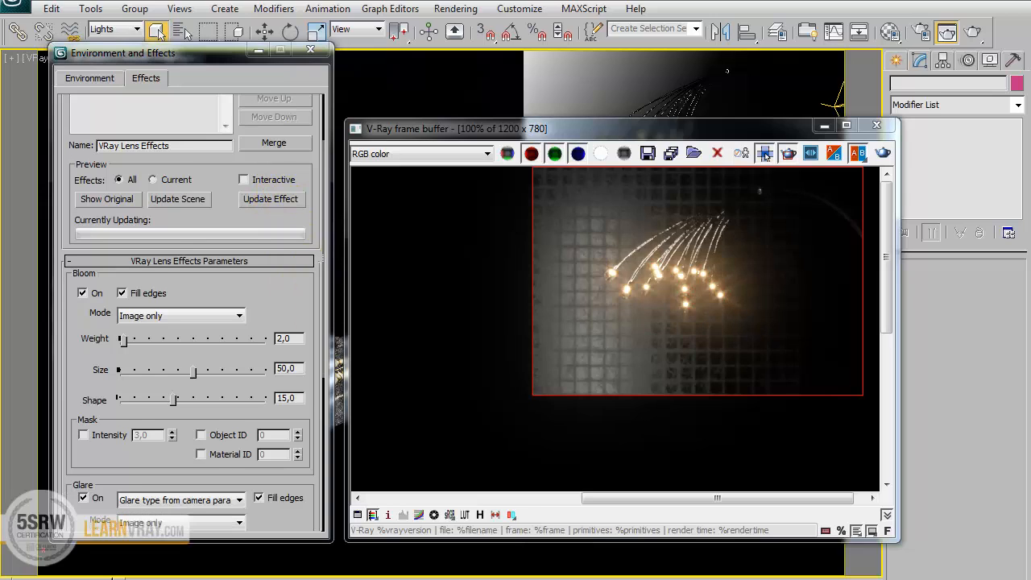
Open the render setup and review the indirect illumination engines and the Irradiance map preset and options.
click(921, 32)
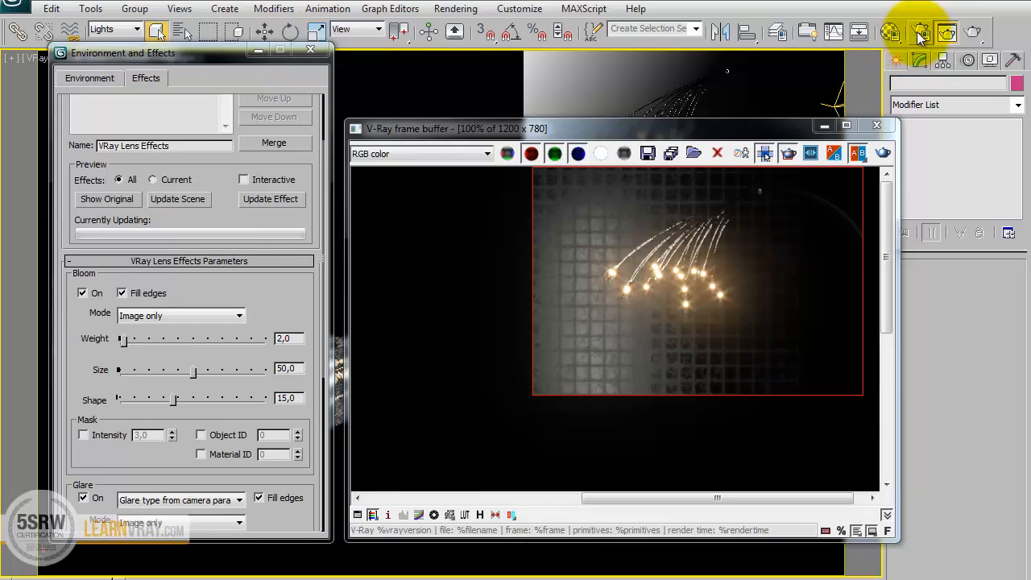
click(918, 33)
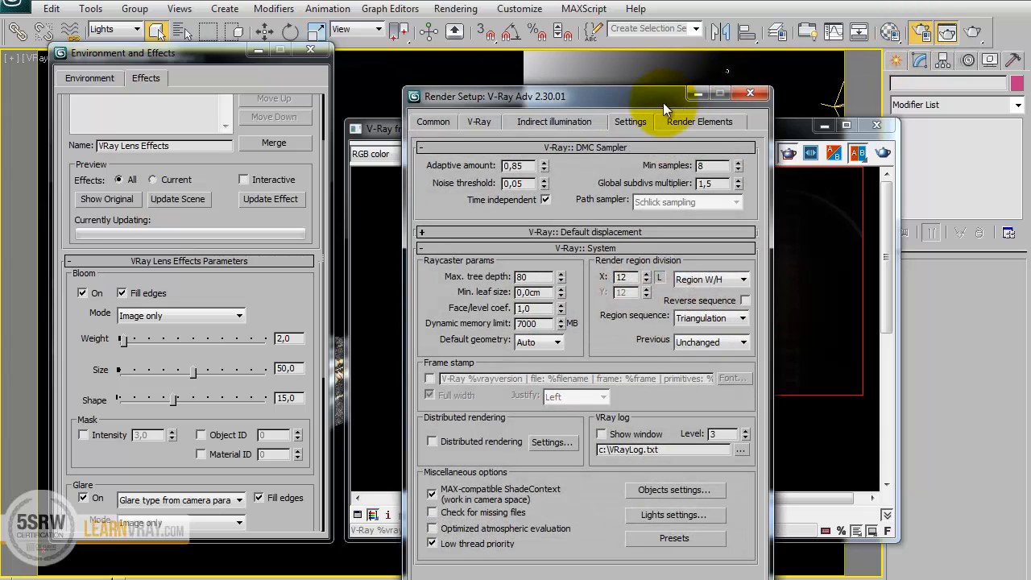
drag(653, 100, 528, 32)
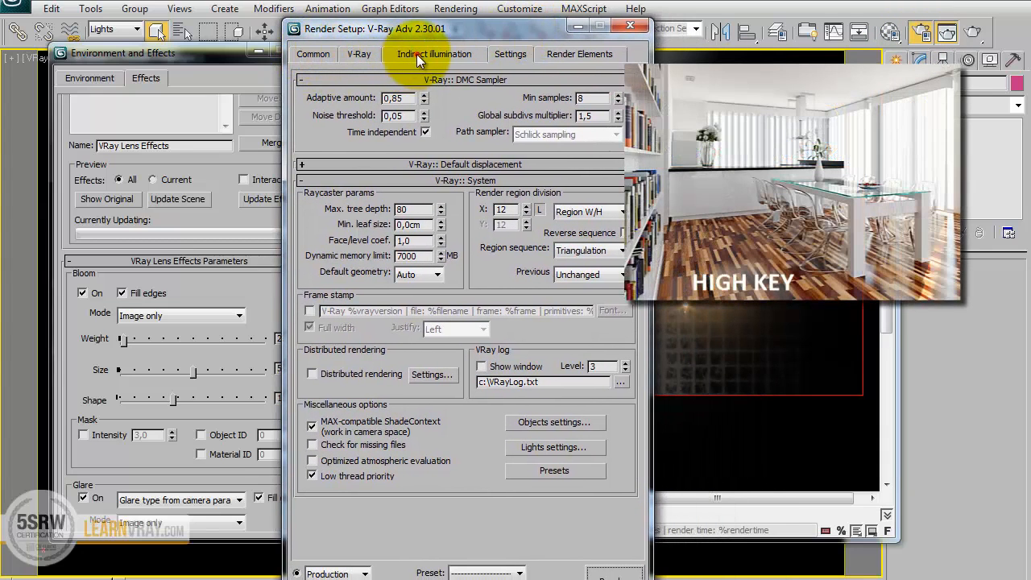
click(416, 54)
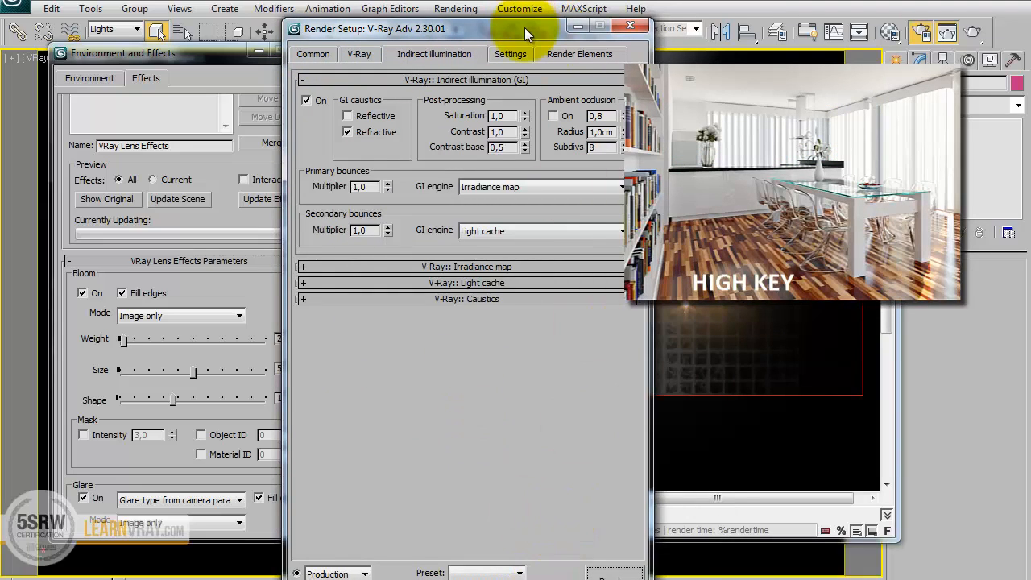
drag(525, 27, 487, 29)
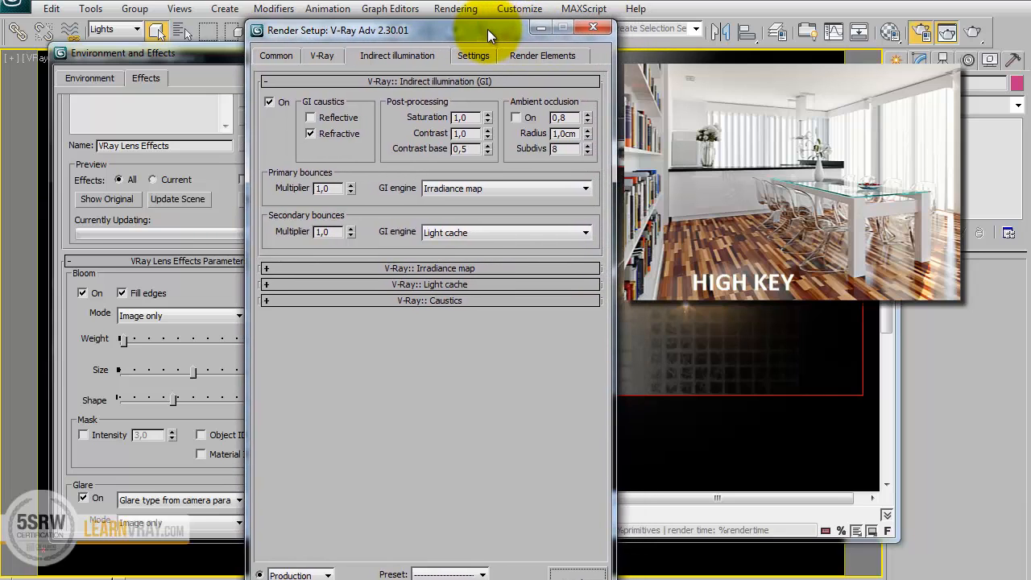
drag(487, 579, 461, 545)
drag(488, 29, 351, 43)
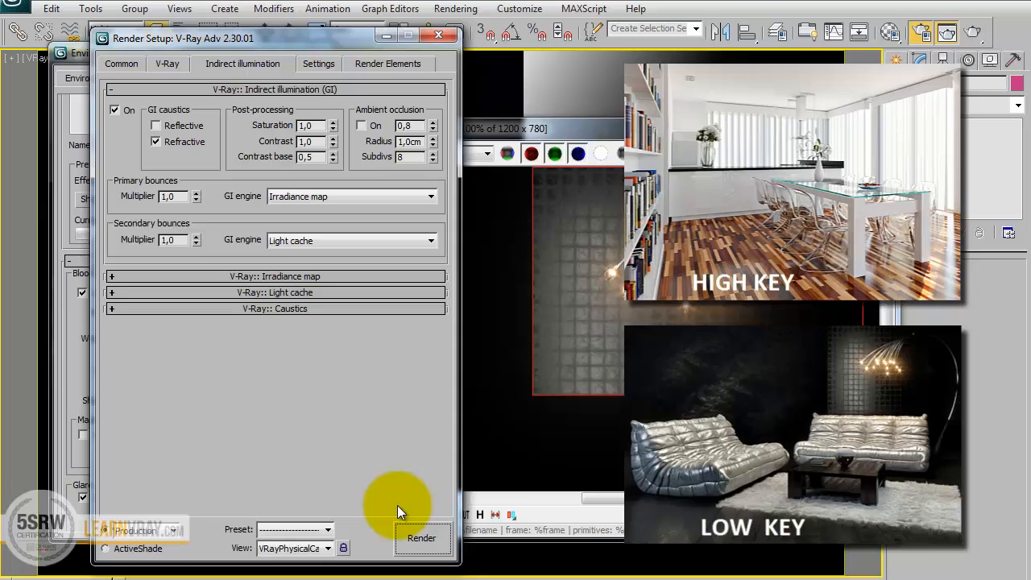
click(314, 276)
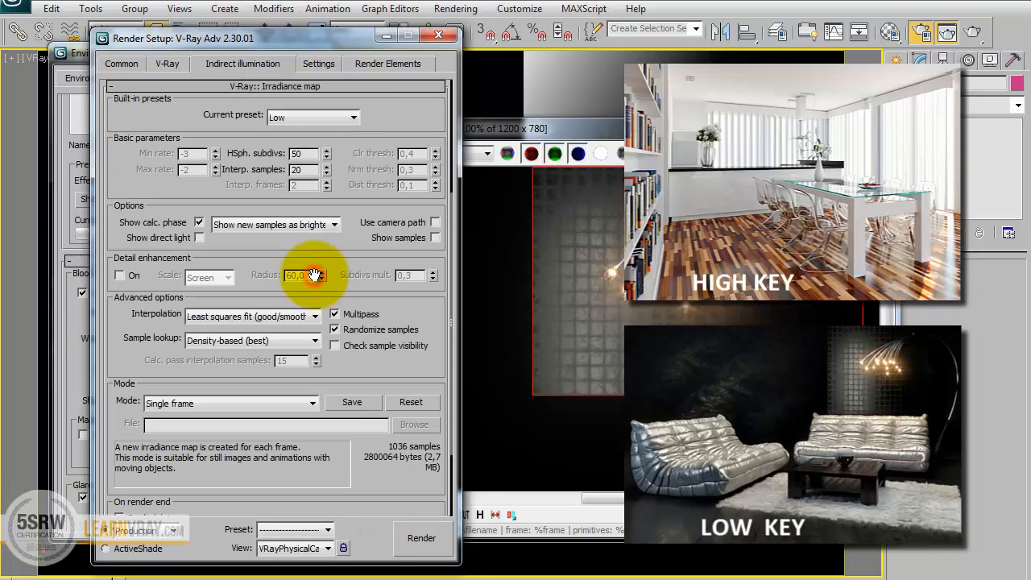
drag(401, 110, 390, 225)
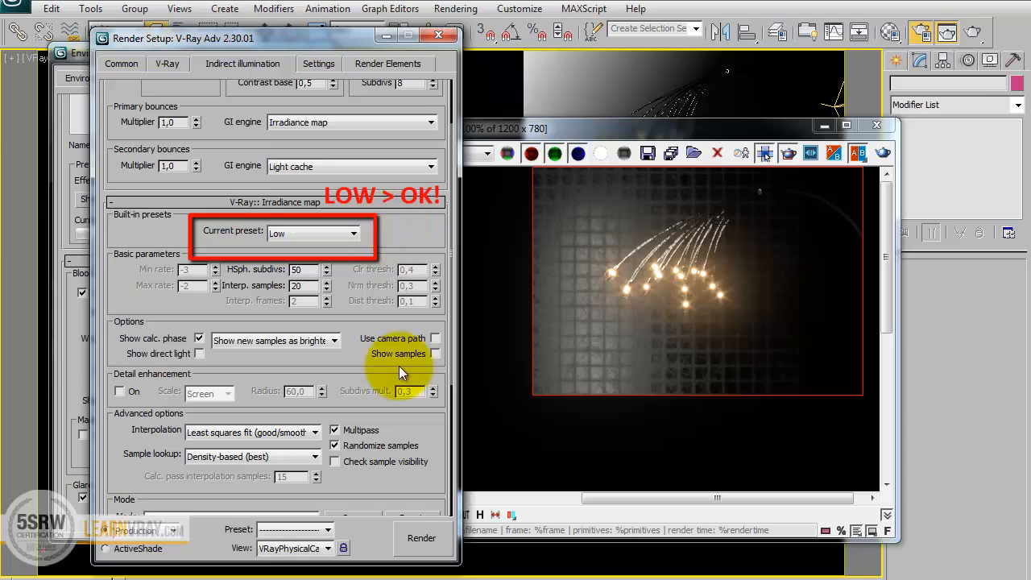
scroll(405, 488, down, 5)
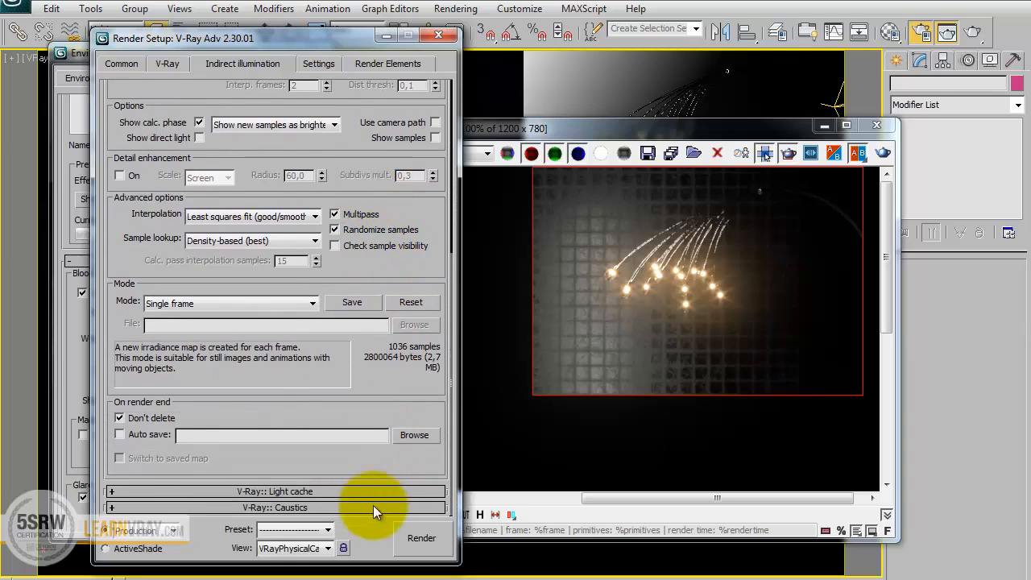
Set the Light cache subdivs to 1500.
click(375, 491)
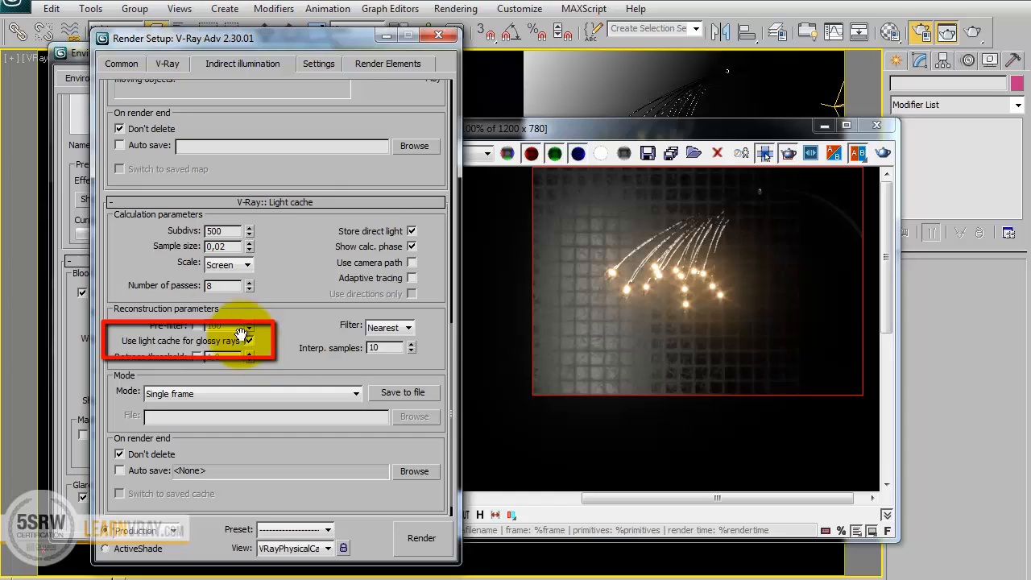
double_click(221, 231)
text(1500)
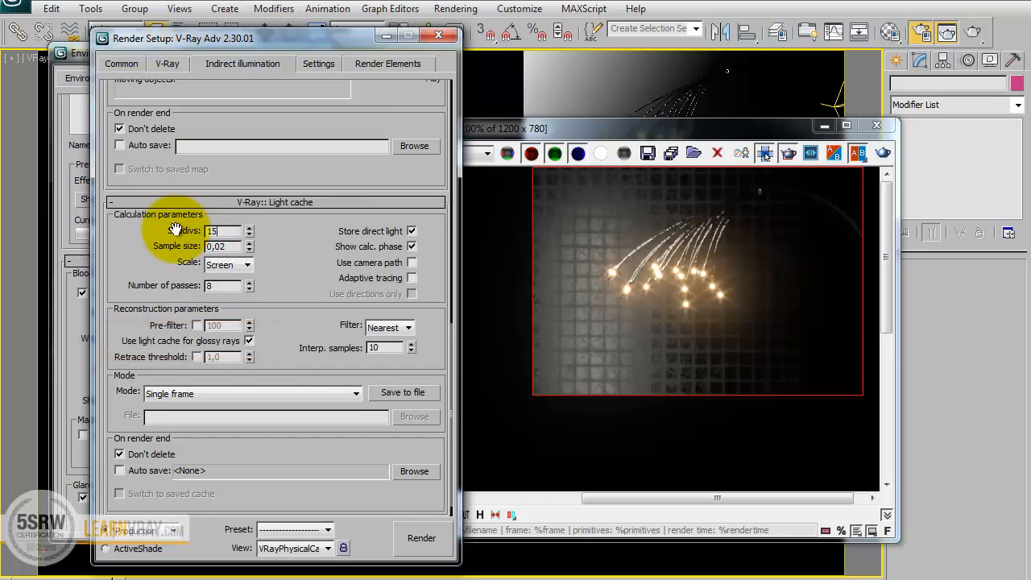
Set the DMC Sampler noise threshold to 0,005.
click(317, 63)
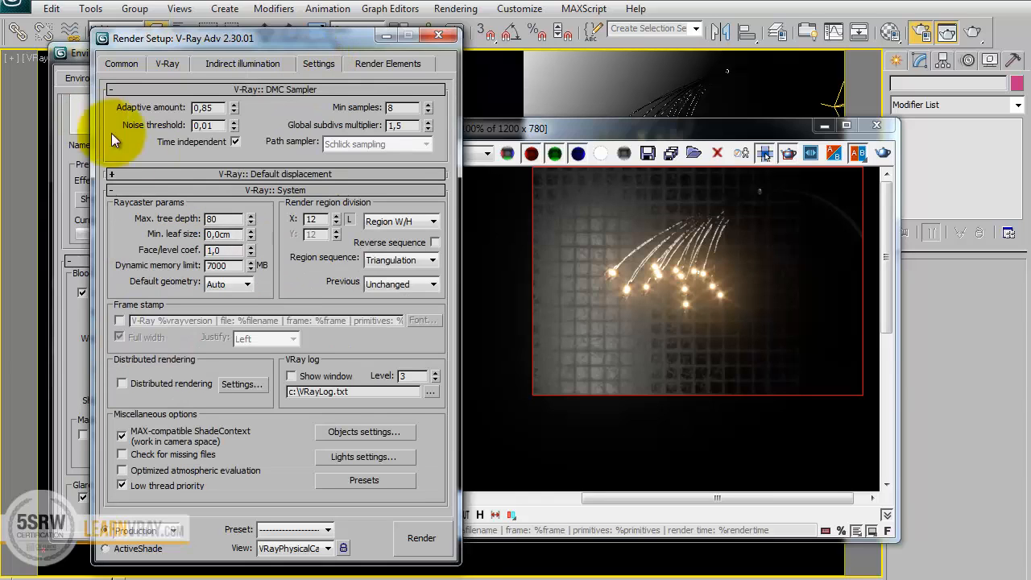
double_click(211, 125)
text(0,00)
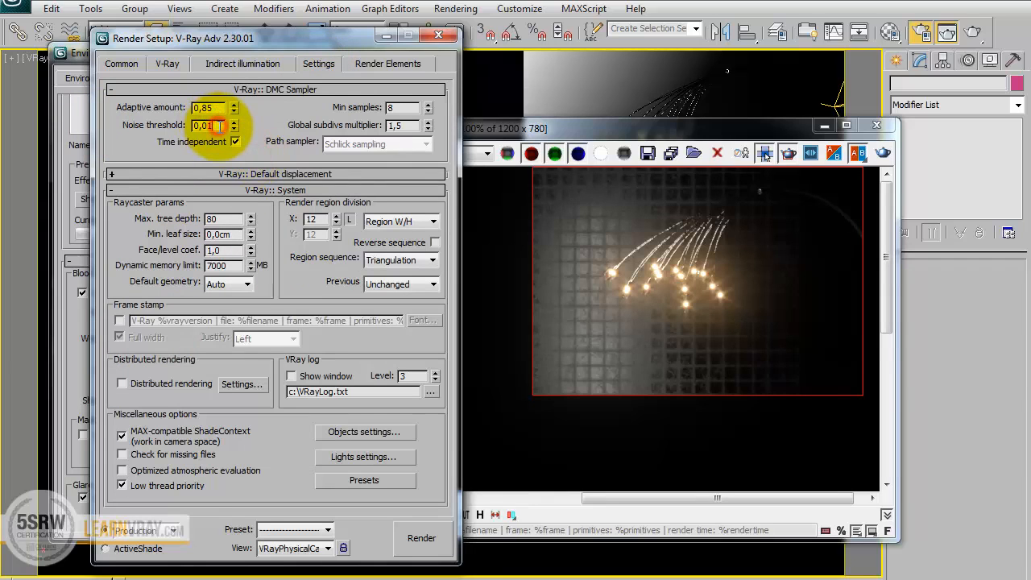
text(5)
key(Tab)
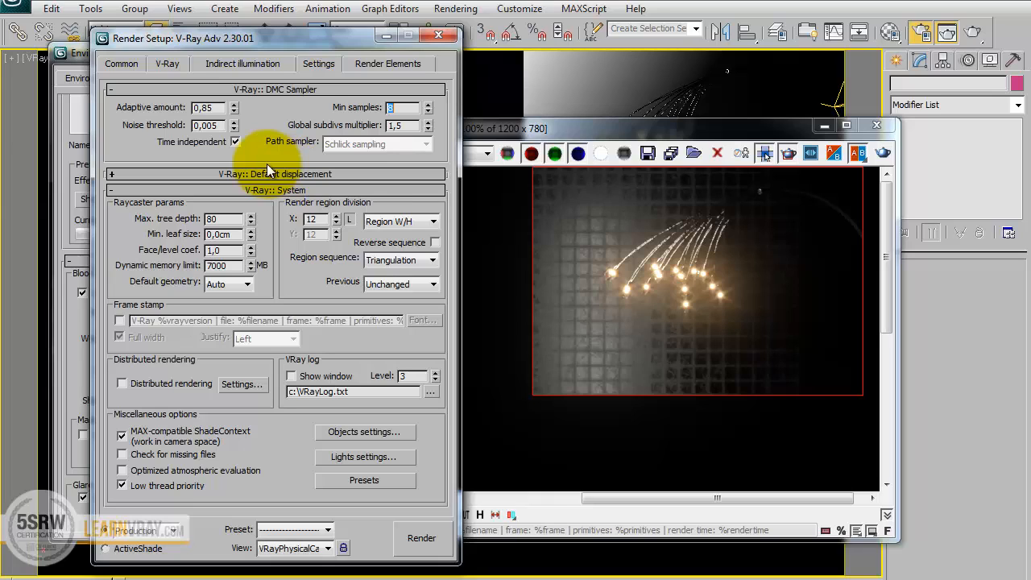
Add a VRayExtraTex render element to the scene's render elements.
click(368, 62)
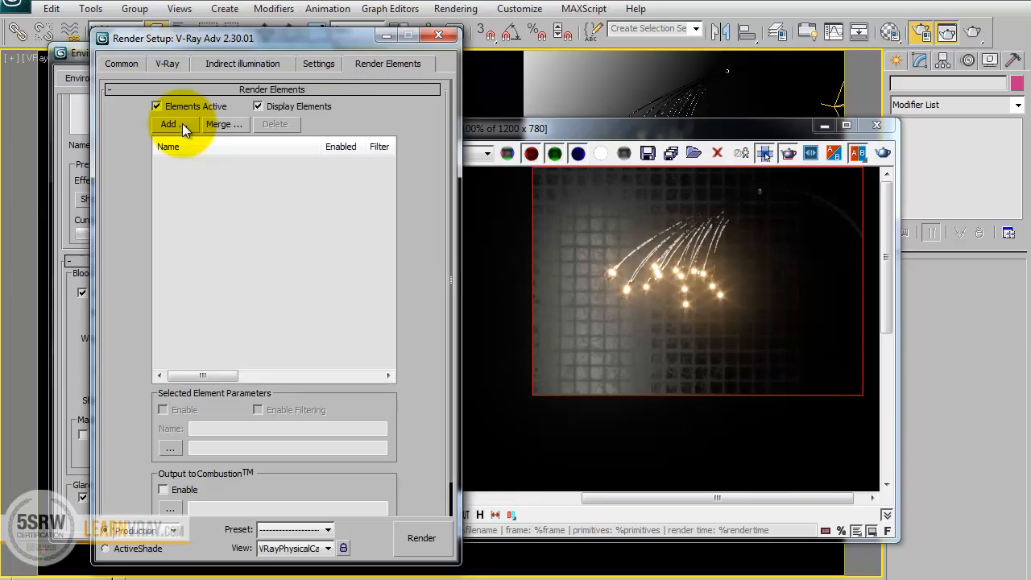
click(182, 123)
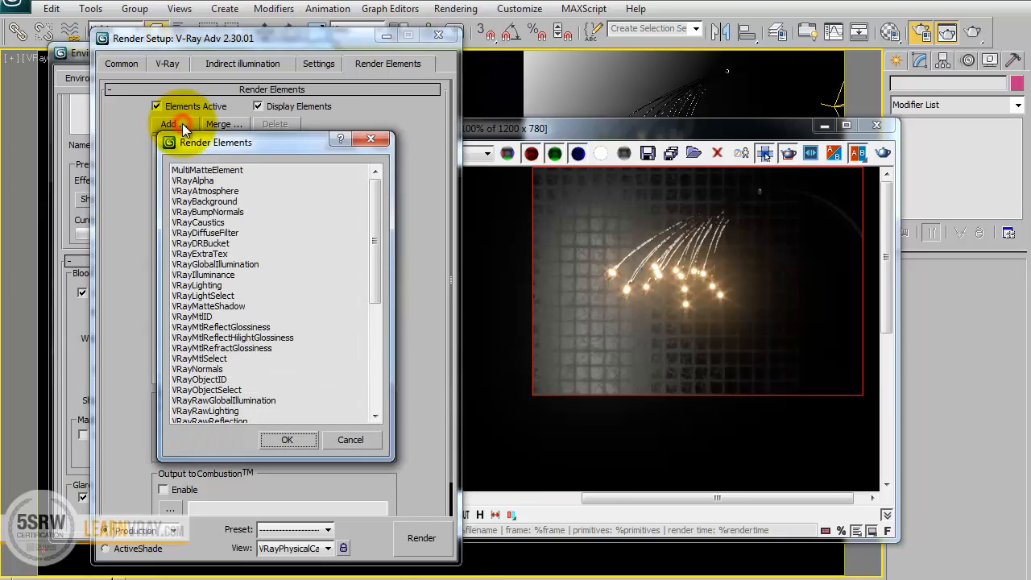
drag(260, 145, 599, 132)
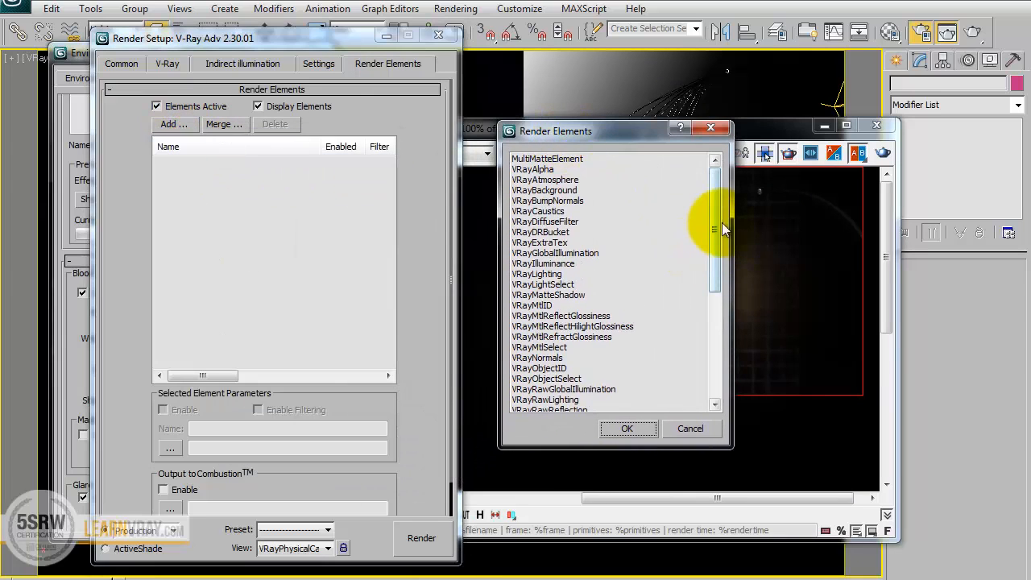
mouse_move(718, 203)
mouse_down()
mouse_move(729, 269)
mouse_move(726, 216)
mouse_up()
click(561, 210)
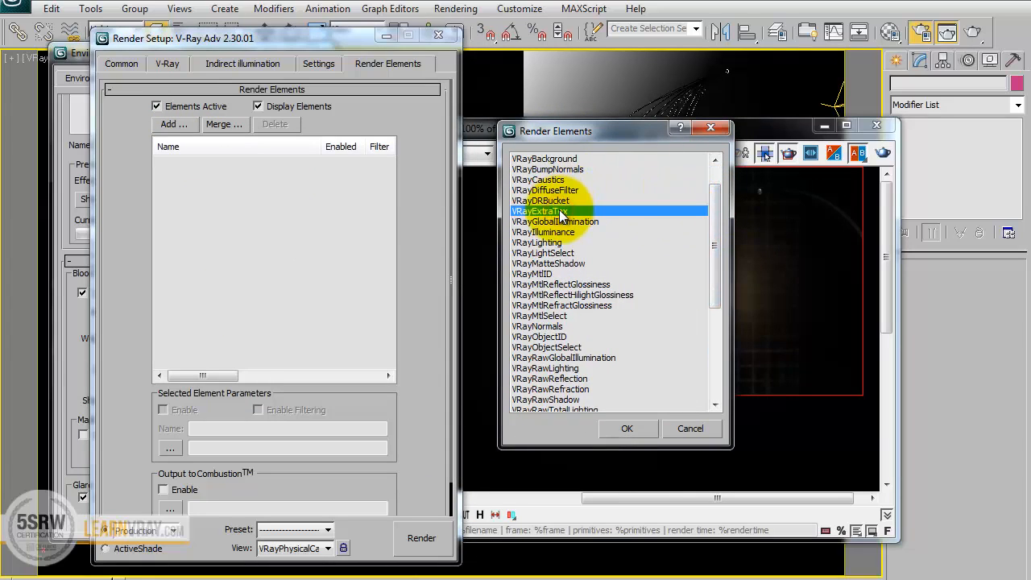
click(644, 427)
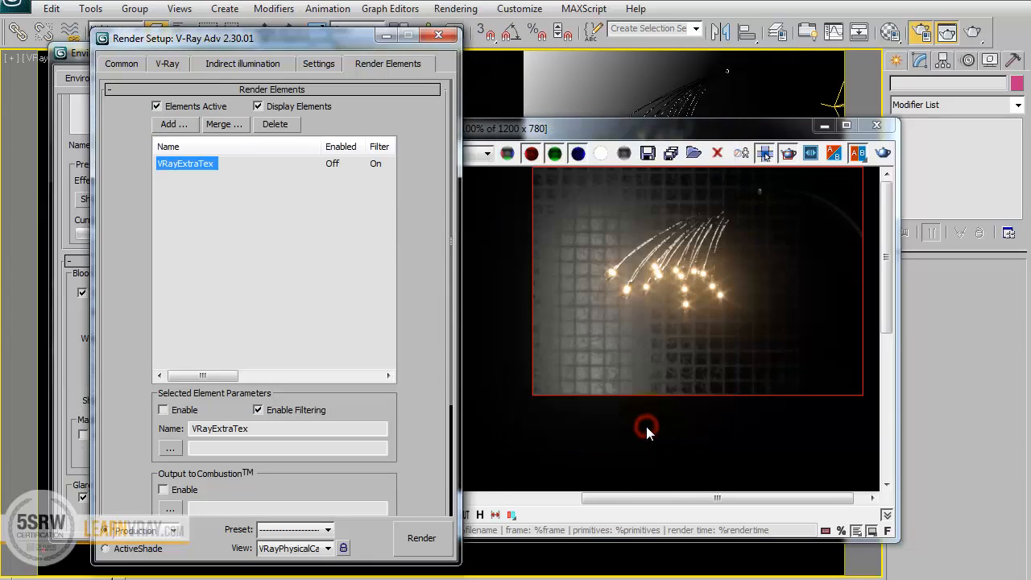
Assign a VRayDirt map as the texture of the VRayExtraTex element.
drag(417, 497, 379, 290)
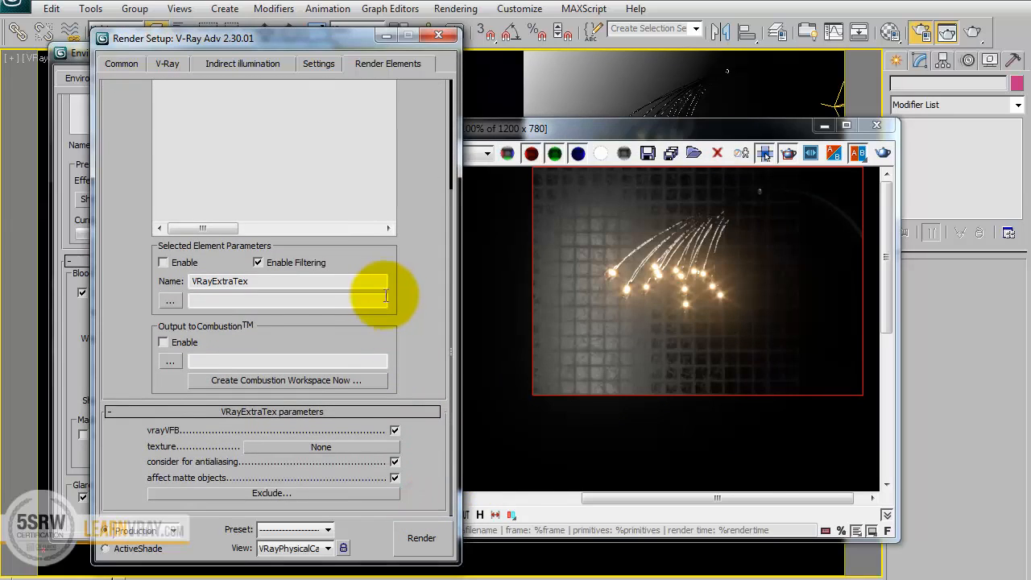
click(282, 448)
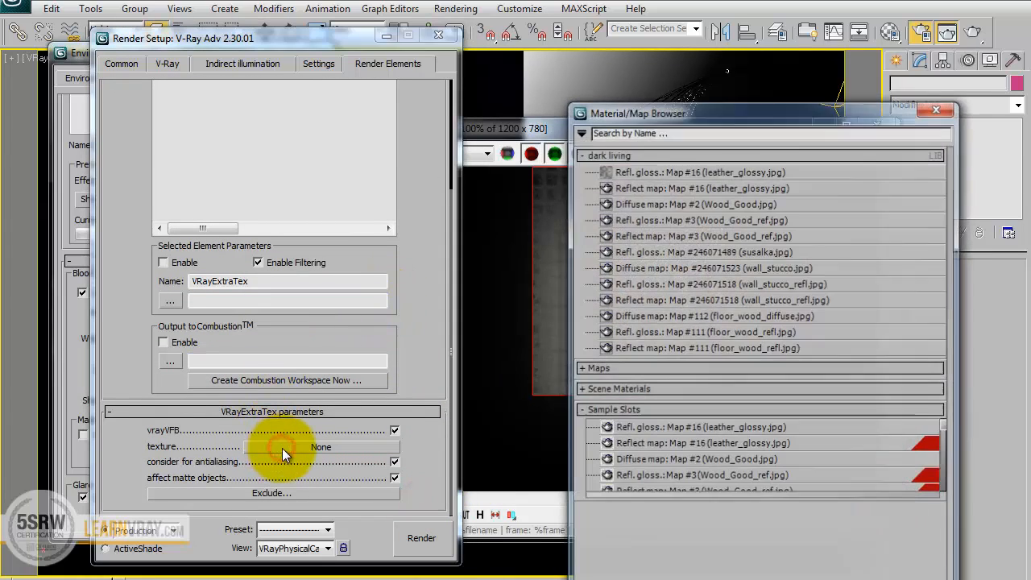
drag(696, 112, 581, 36)
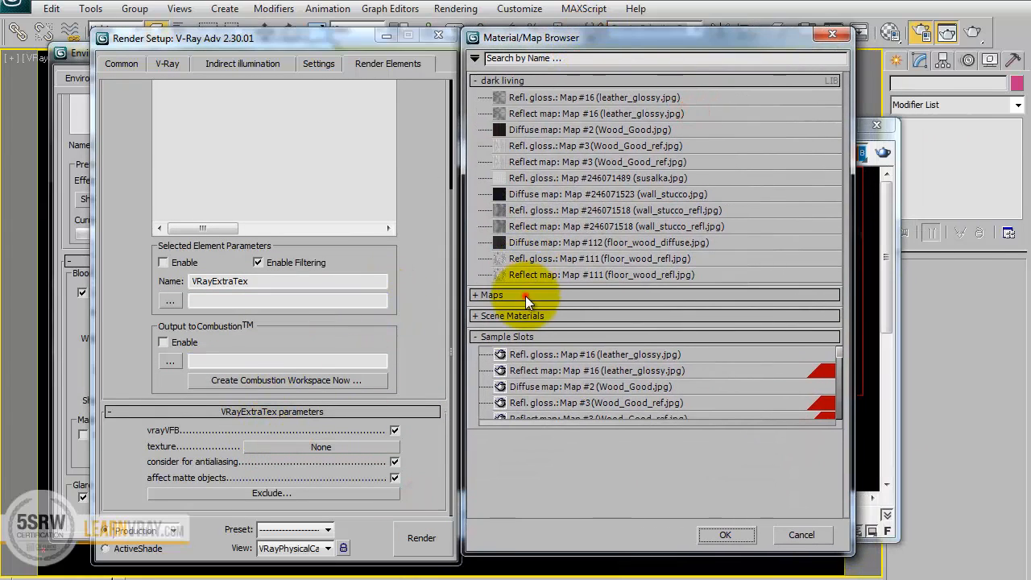
click(526, 296)
click(526, 332)
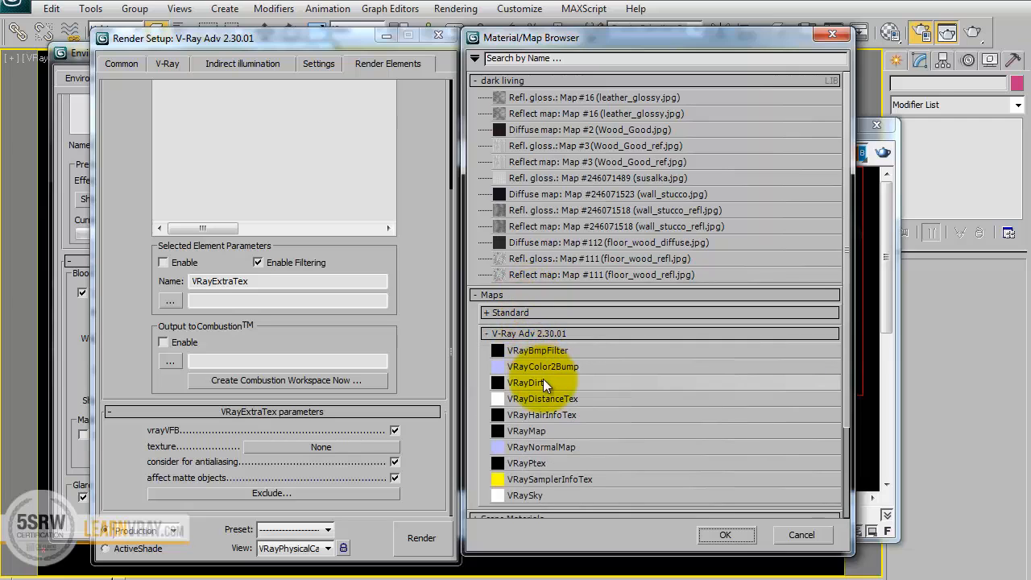
double_click(543, 379)
drag(270, 41, 673, 55)
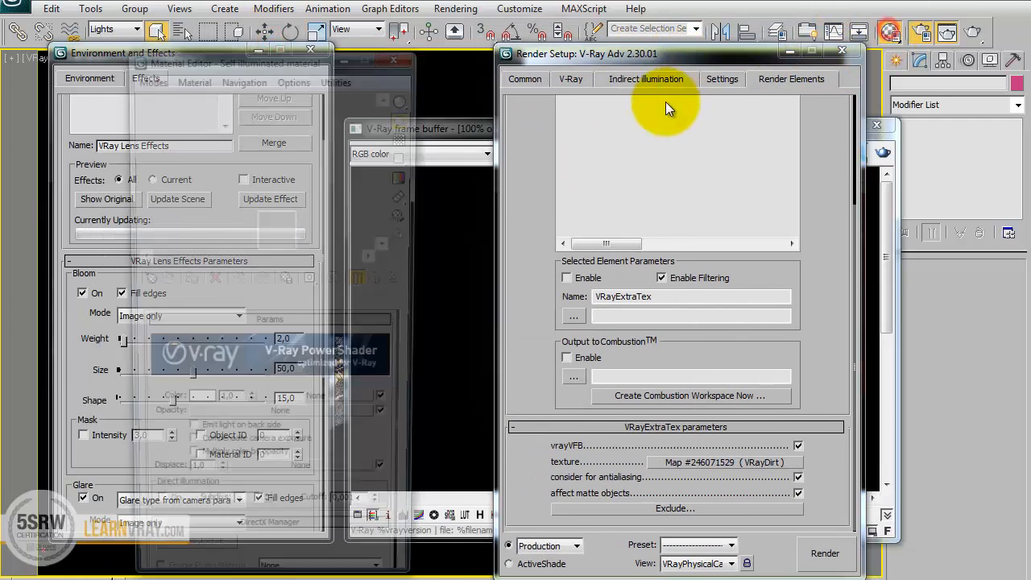
Load the VRayExtraTex element's VRayDirt map as an instance into an empty material slot and set its radius to 4,0 cm.
drag(691, 461, 230, 240)
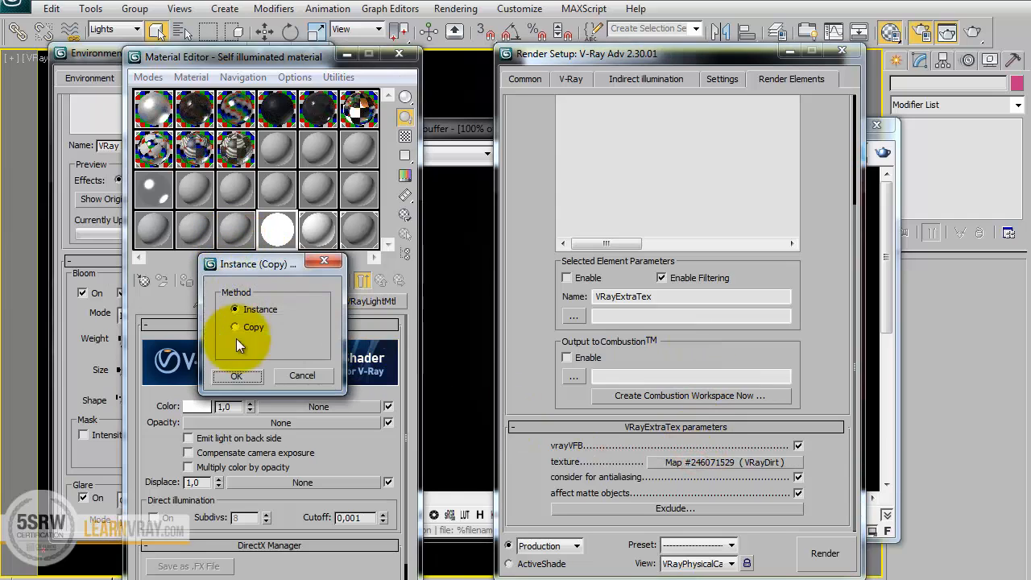
click(233, 374)
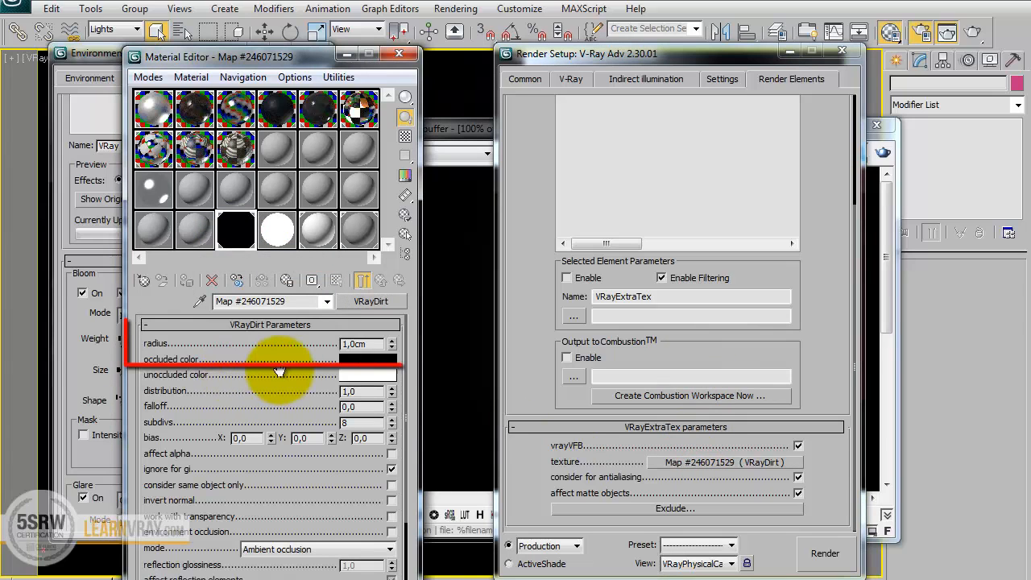
double_click(373, 344)
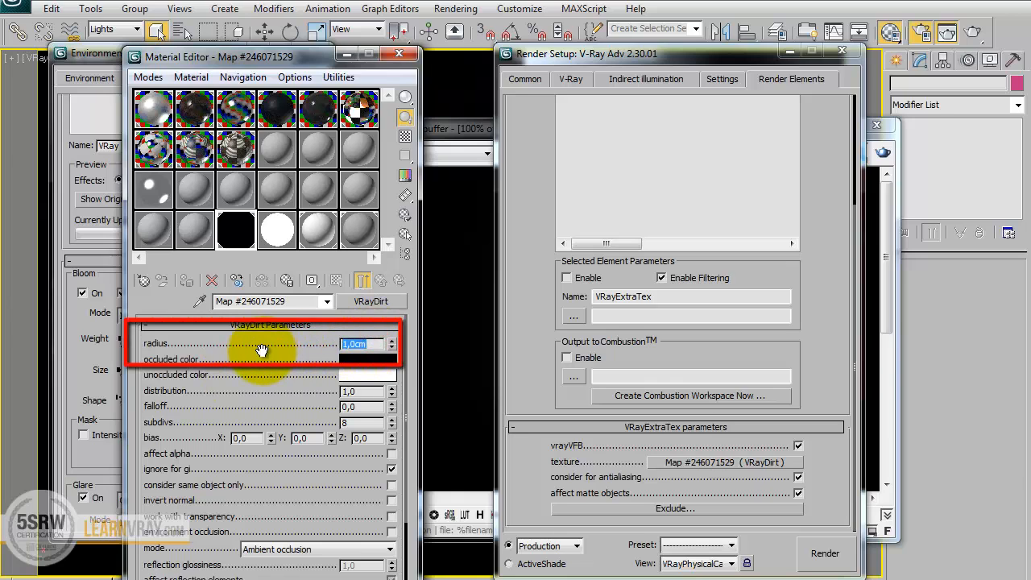
text(4)
key(Tab)
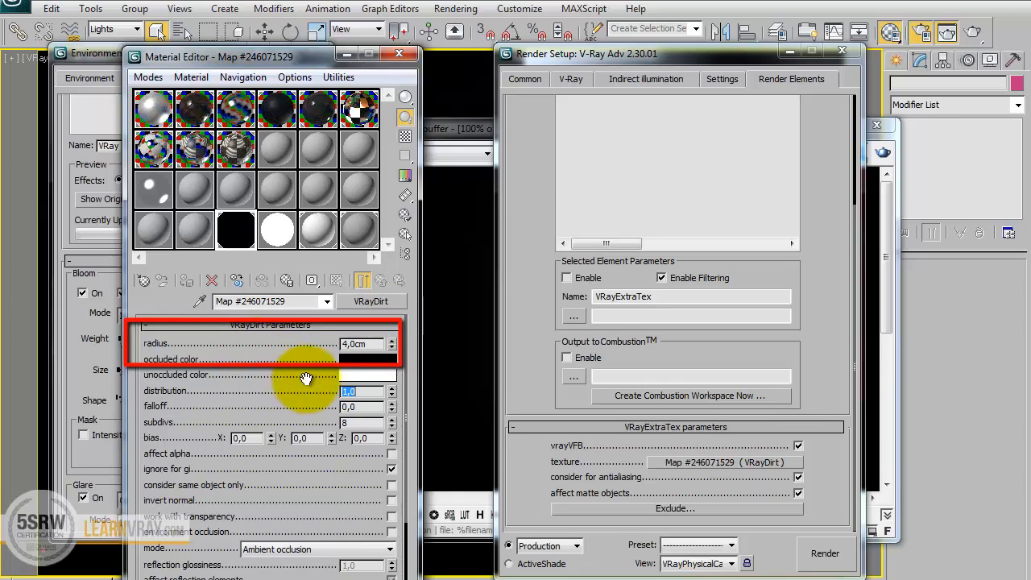
click(403, 53)
Add a VRayReflection element to the scene's render elements.
drag(813, 138, 822, 419)
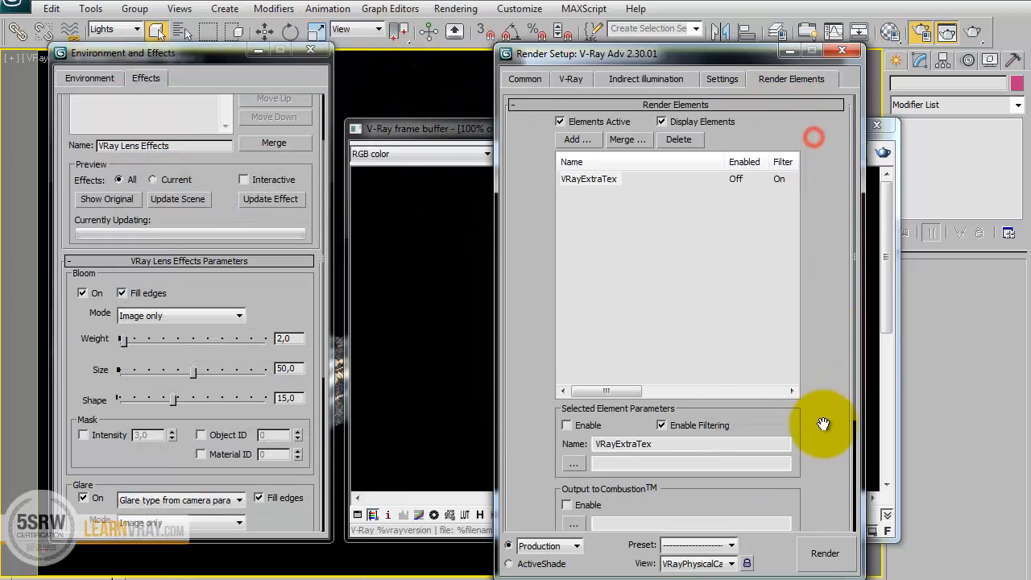
click(579, 136)
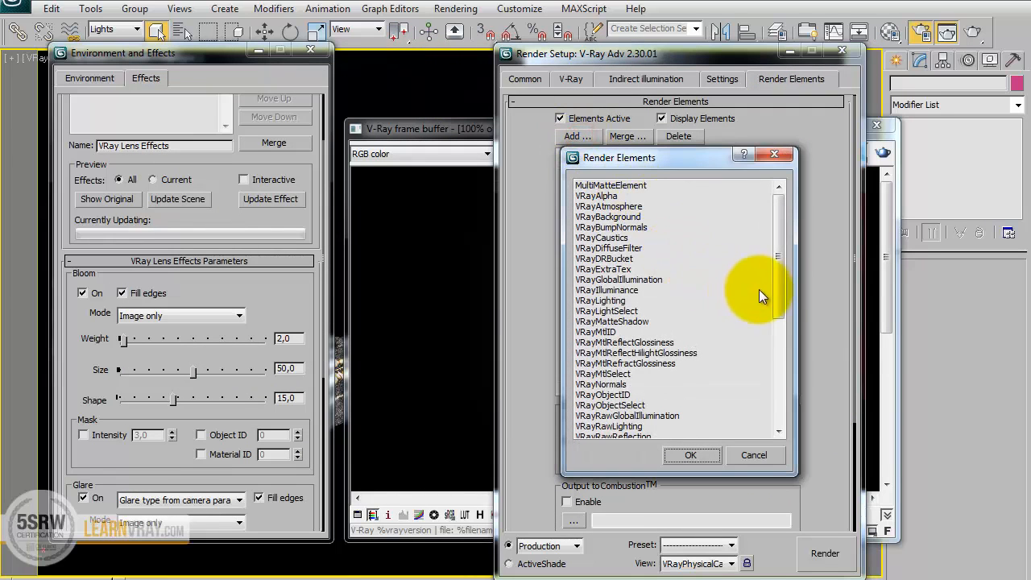
drag(776, 265, 776, 311)
click(625, 375)
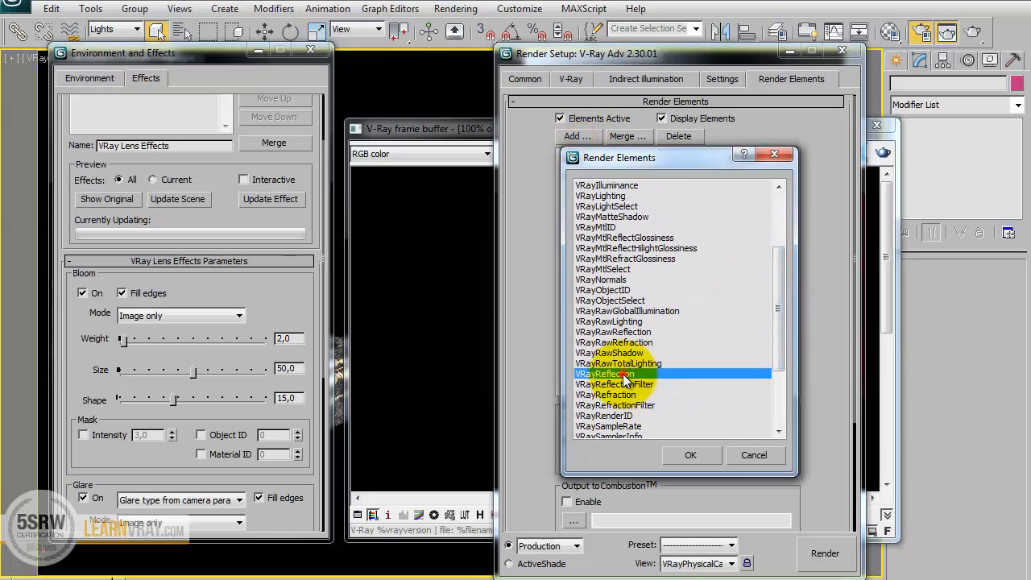
click(692, 451)
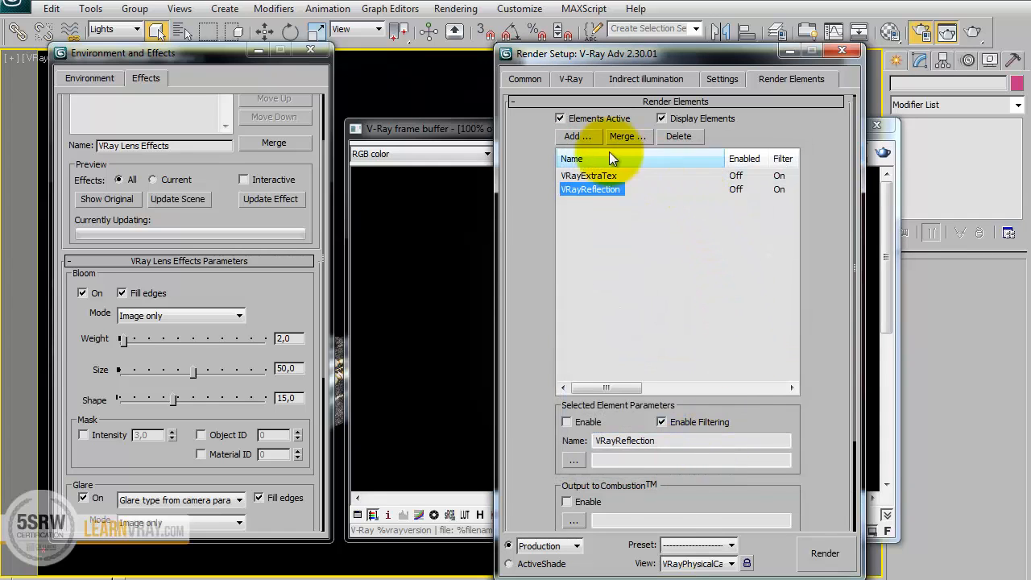
Add a VRayWireColor element to the scene's render elements.
click(575, 135)
drag(773, 222, 804, 349)
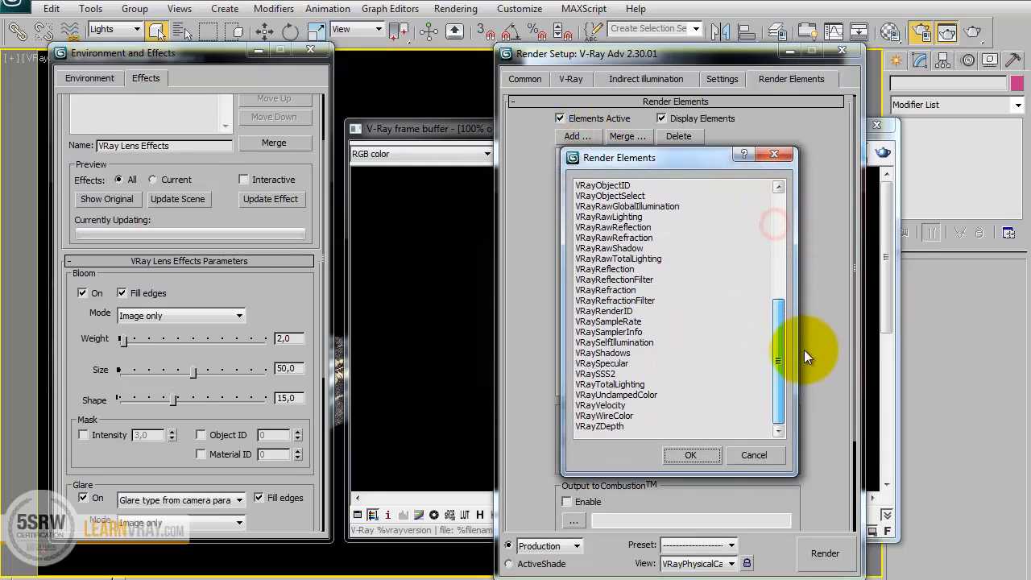
click(609, 415)
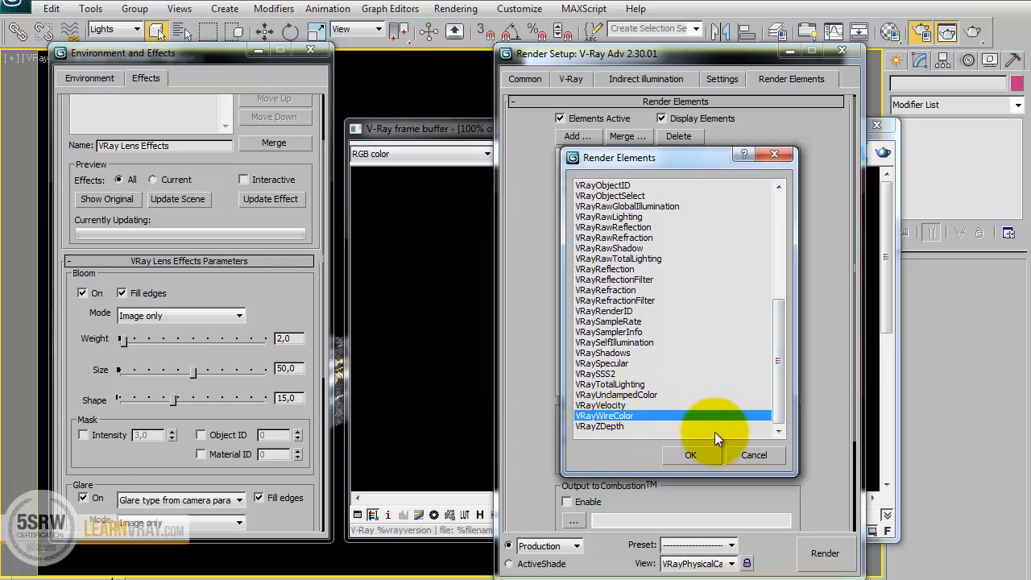
click(696, 451)
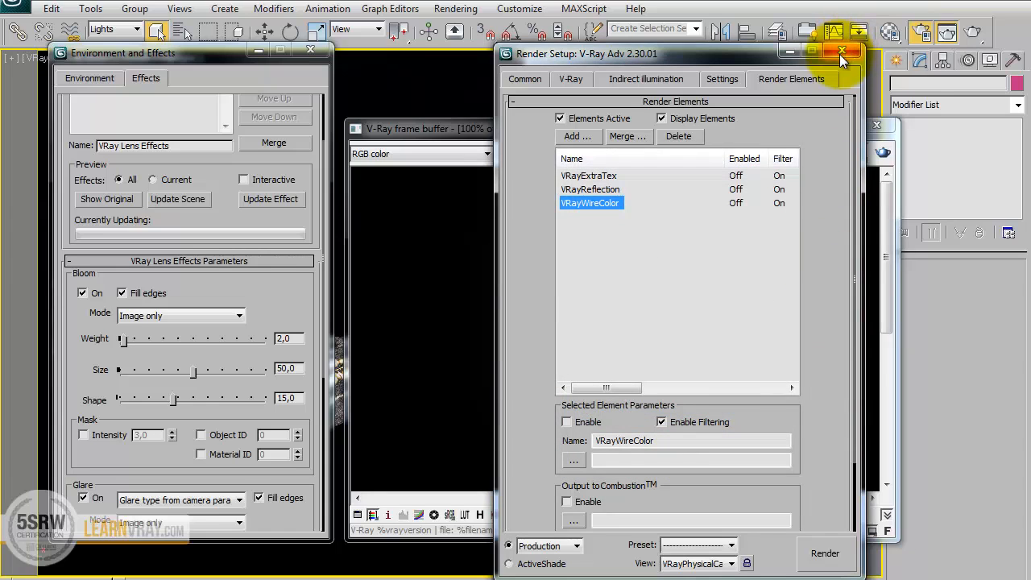
Turn off region rendering in the V-Ray frame buffer and render the full camera view.
drag(750, 55, 392, 40)
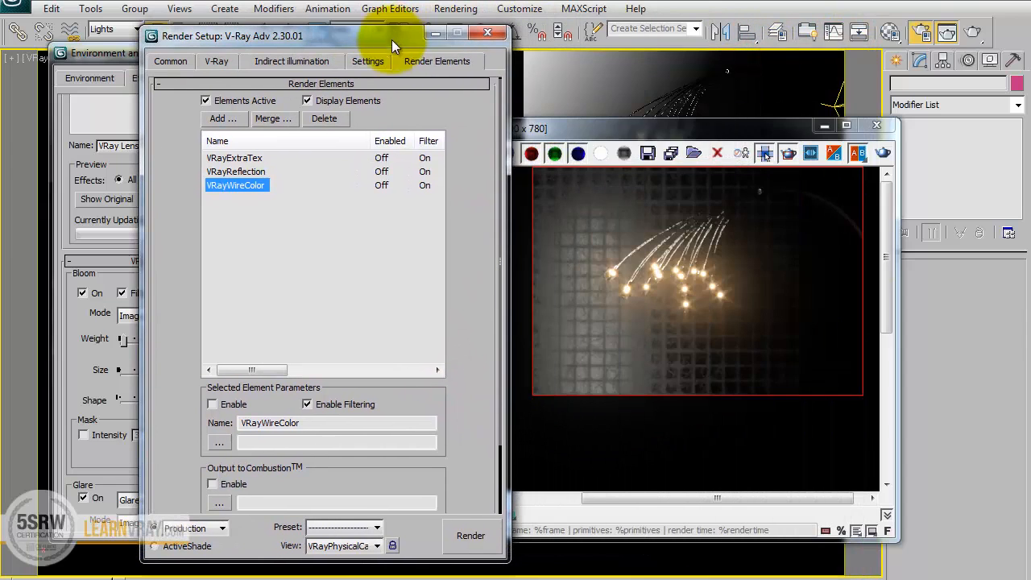
click(764, 153)
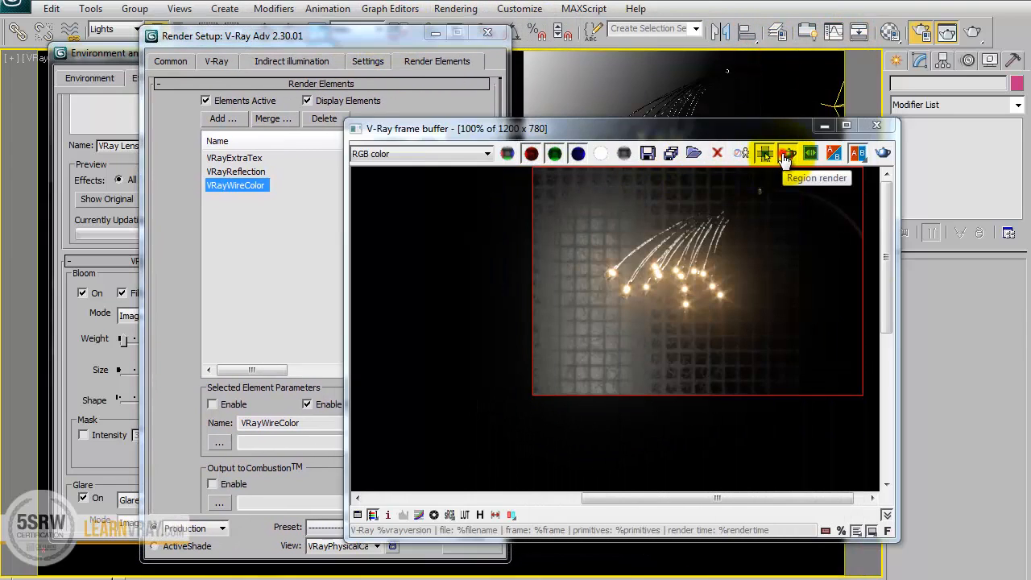
click(234, 461)
click(170, 409)
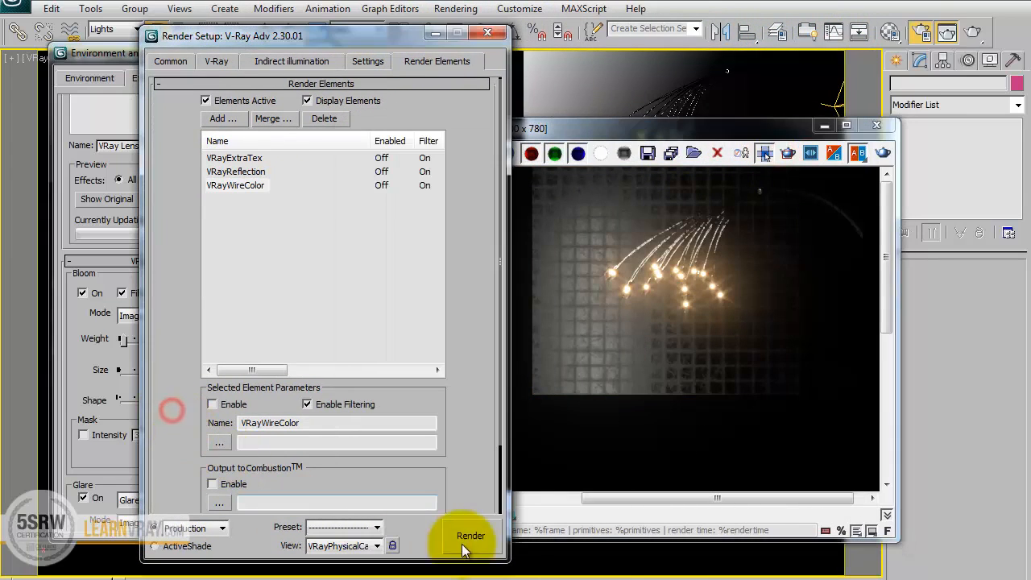
click(468, 535)
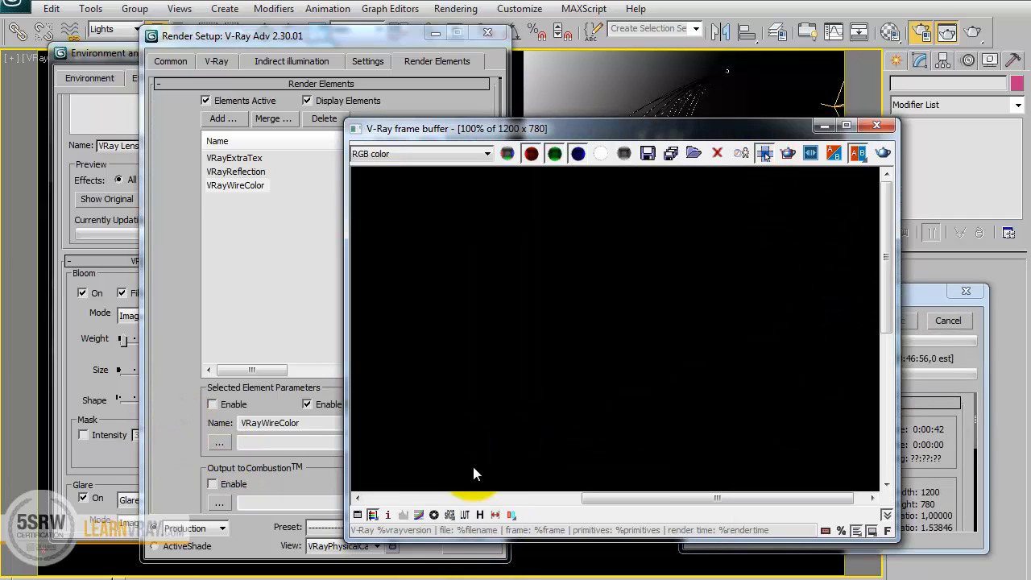
click(632, 340)
scroll(632, 340, down, 1)
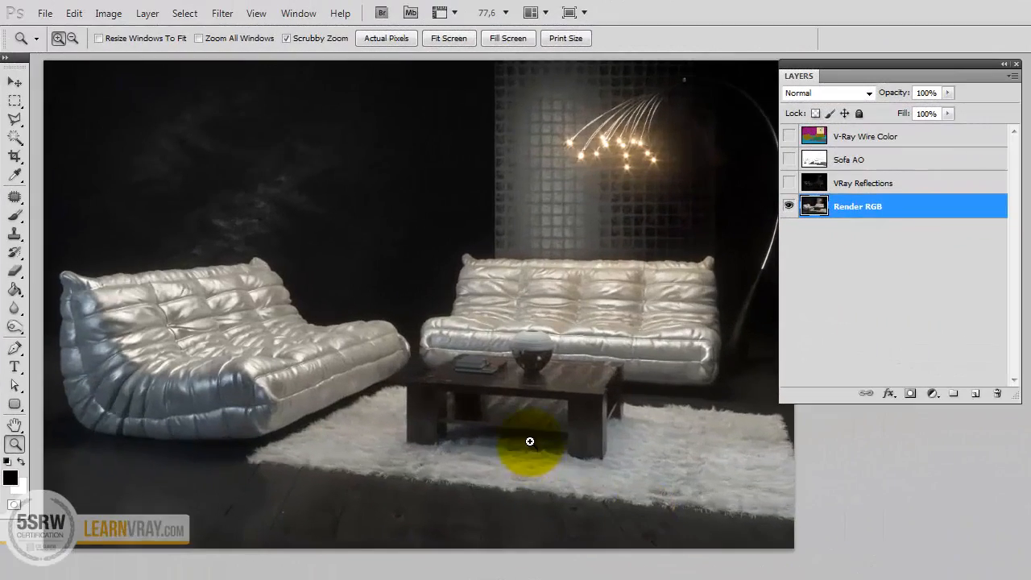
Switch to Photoshop, view the VRay Reflections, Sofa AO and V-Ray Wire Color layers in turn, and hide all three again.
click(14, 82)
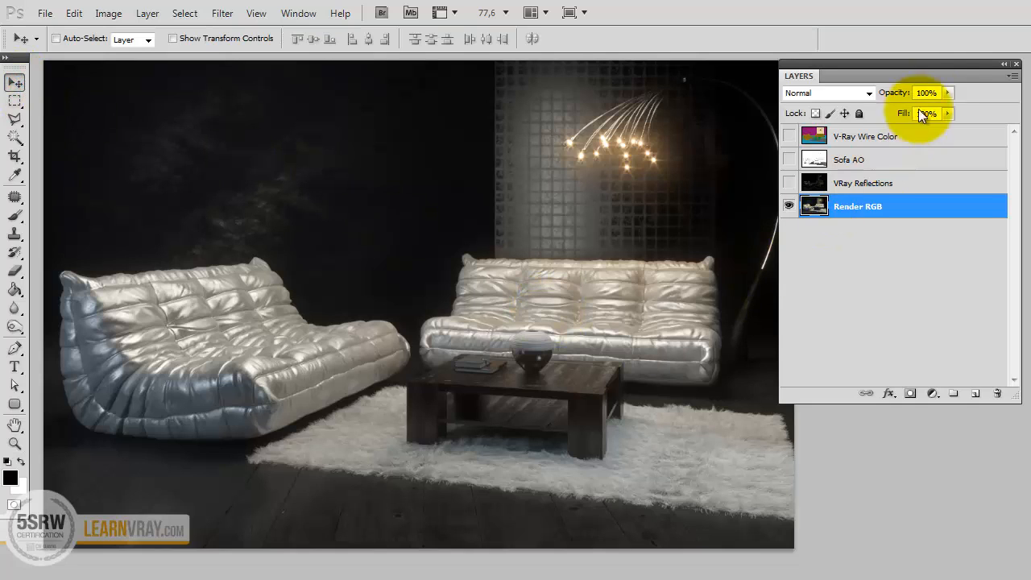
drag(934, 65, 924, 167)
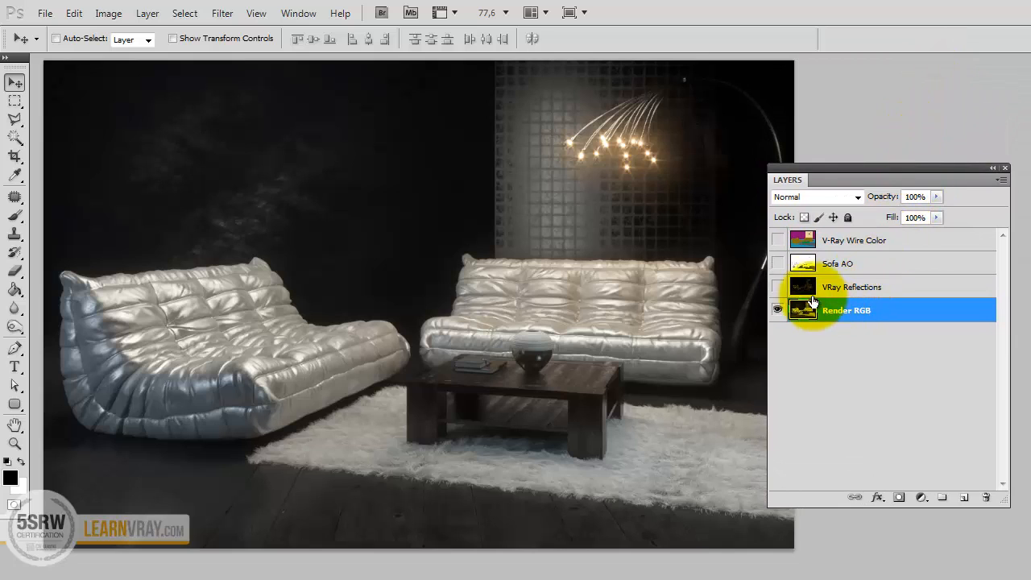
click(778, 286)
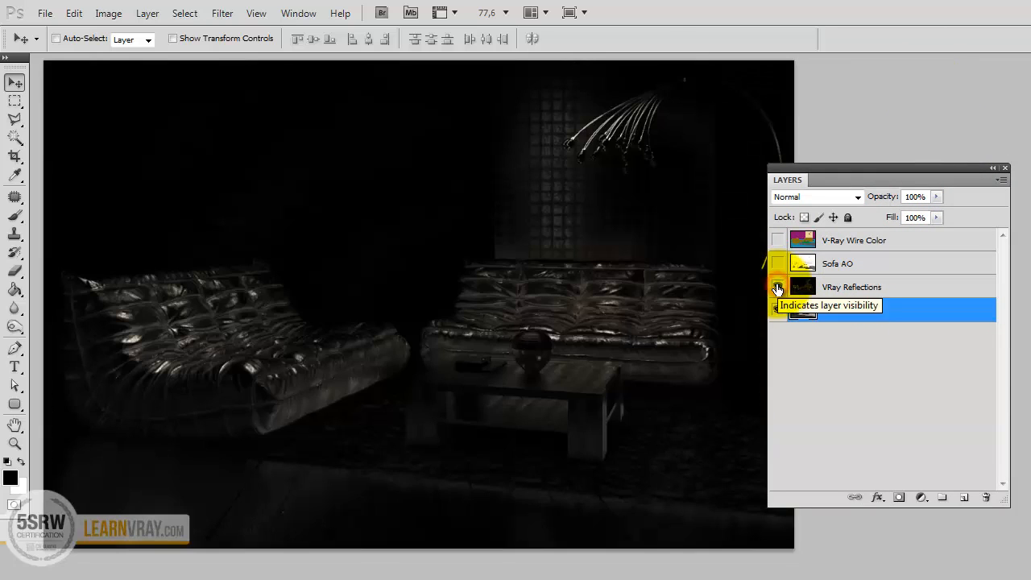
click(778, 264)
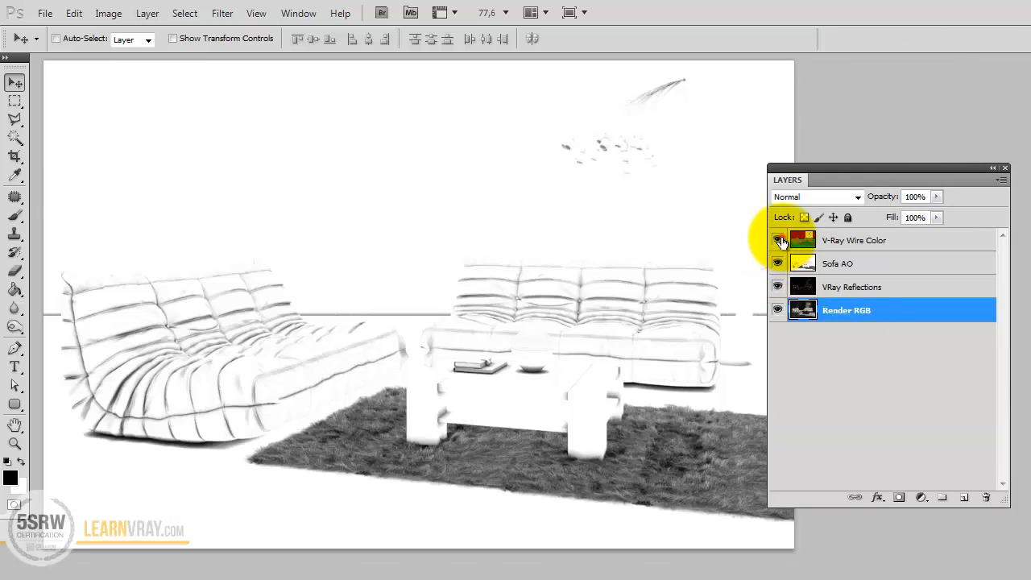
click(777, 240)
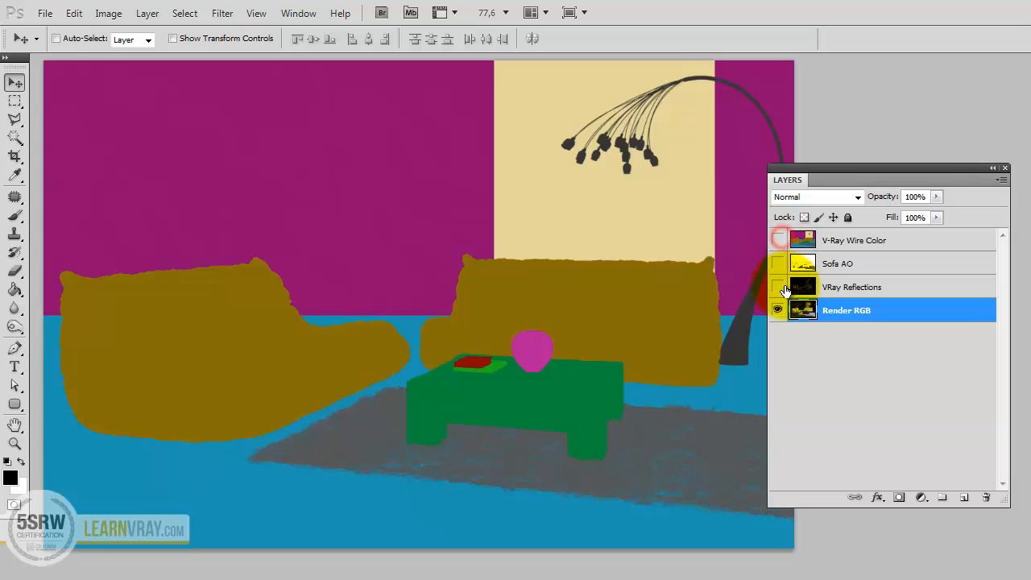
drag(778, 241, 786, 290)
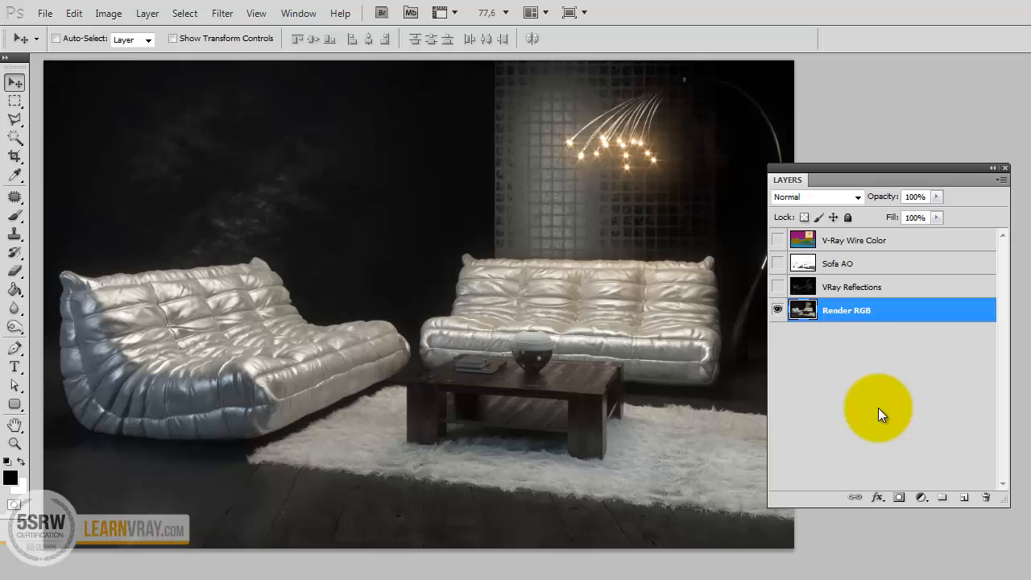
Add a Curves adjustment layer above Render RGB and shape an S-curve with its upper point at input 163, output 187.
click(925, 498)
click(951, 255)
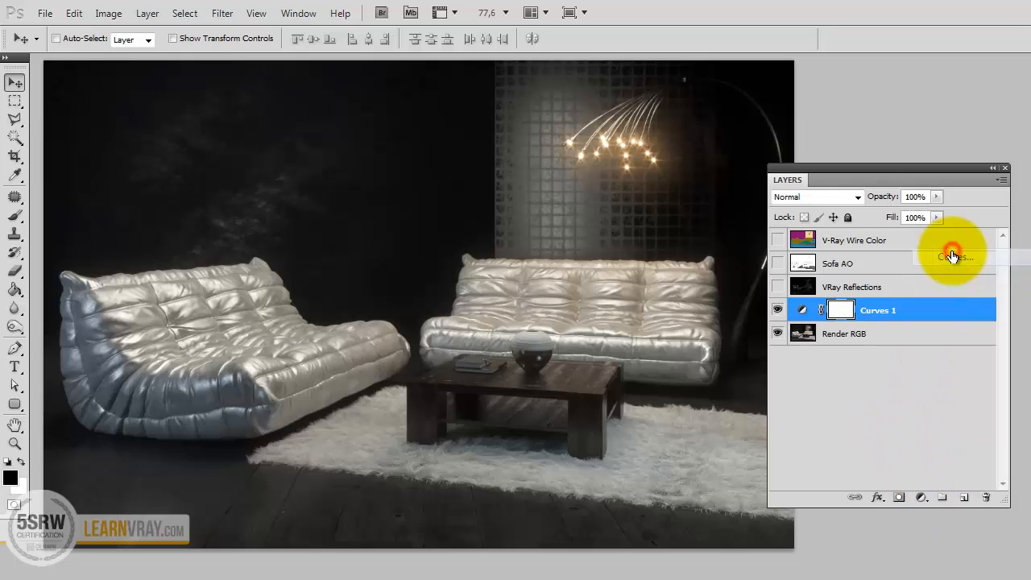
drag(1030, 137, 690, 176)
mouse_move(707, 356)
mouse_down()
mouse_move(713, 339)
mouse_move(713, 349)
mouse_up()
drag(760, 302, 765, 277)
drag(756, 172, 969, 113)
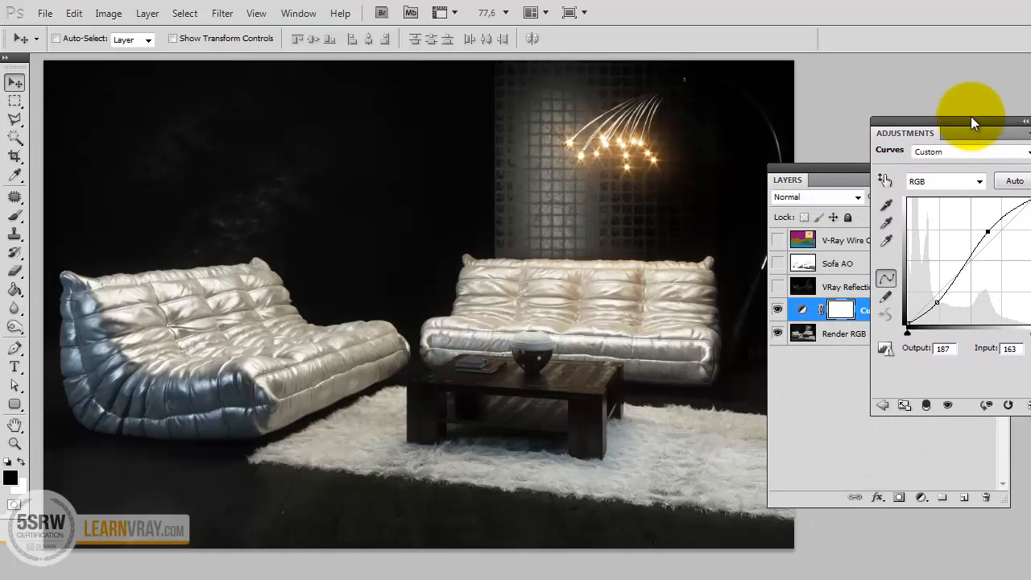
Compare the image with and without the Curves adjustment, and delete the adjustment layer.
click(777, 311)
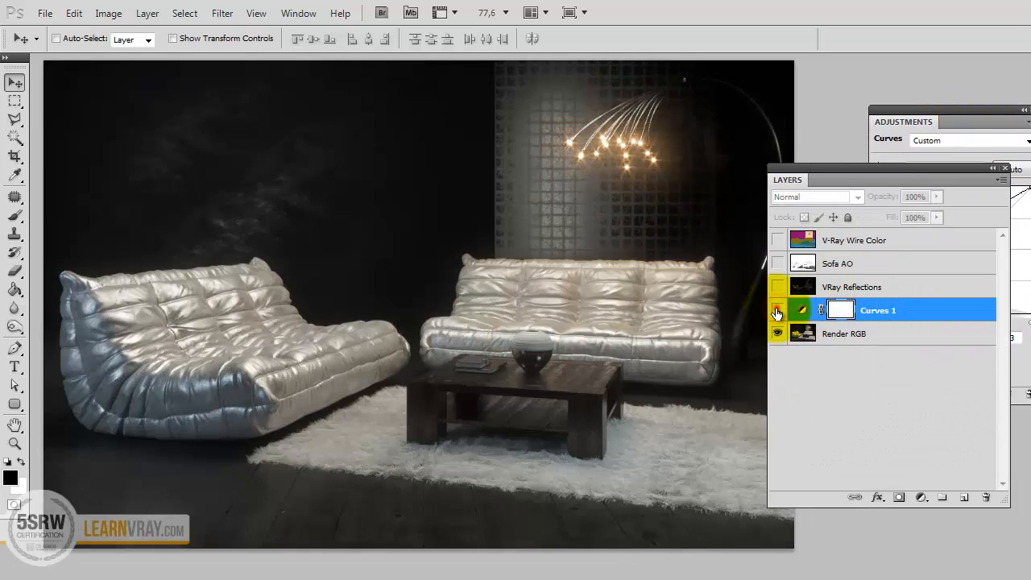
click(777, 311)
click(778, 311)
click(778, 311)
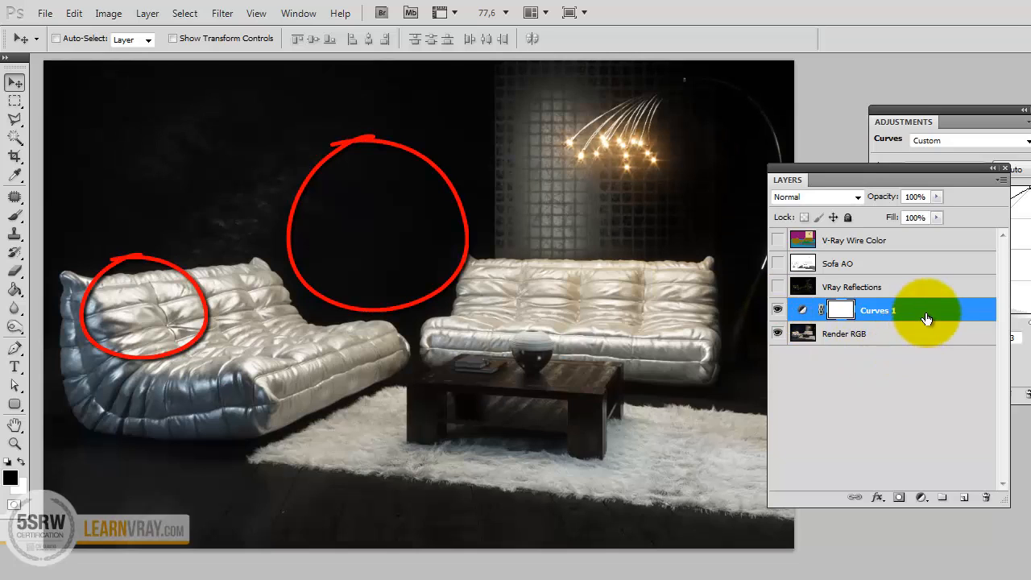
click(968, 110)
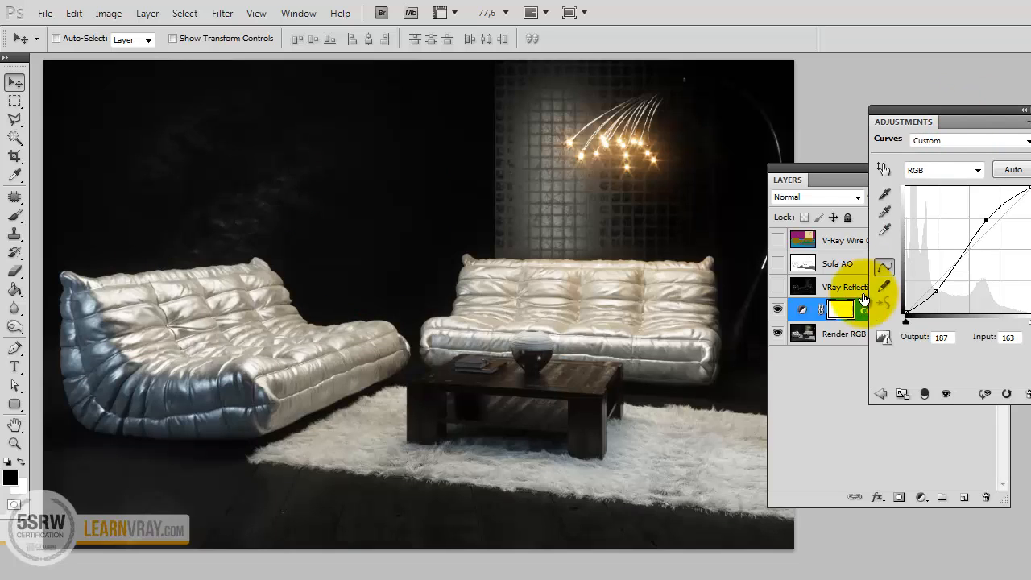
drag(806, 310, 984, 497)
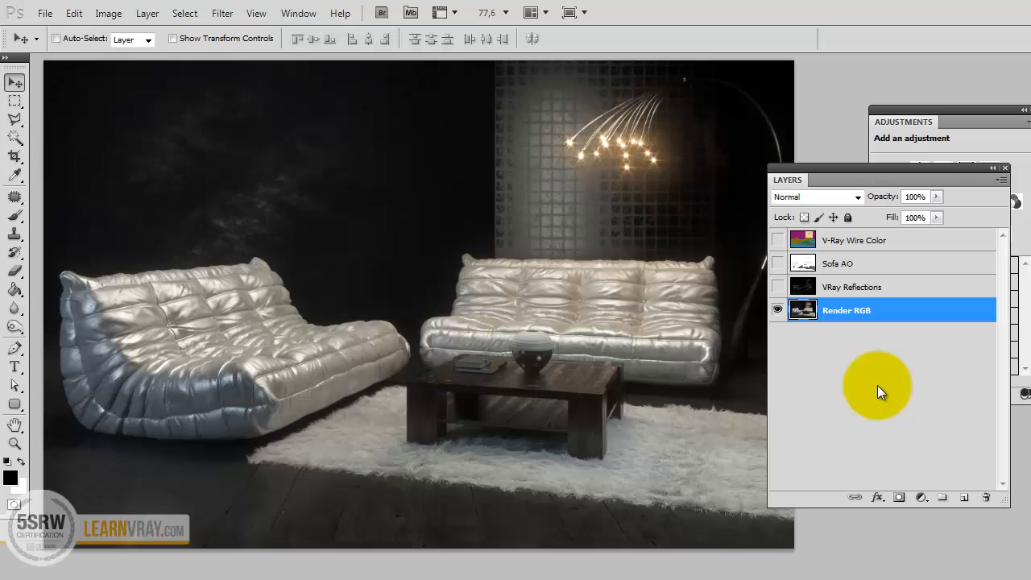
Convert the Render RGB layer to a smart object and apply Unsharp Mask with amount 30% and radius 80 pixels.
right_click(860, 311)
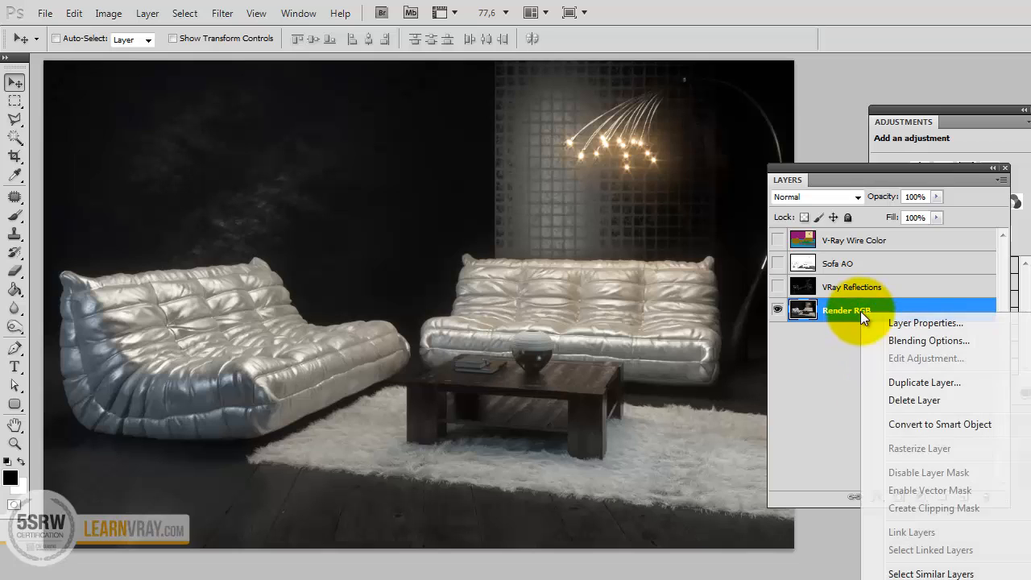
click(907, 423)
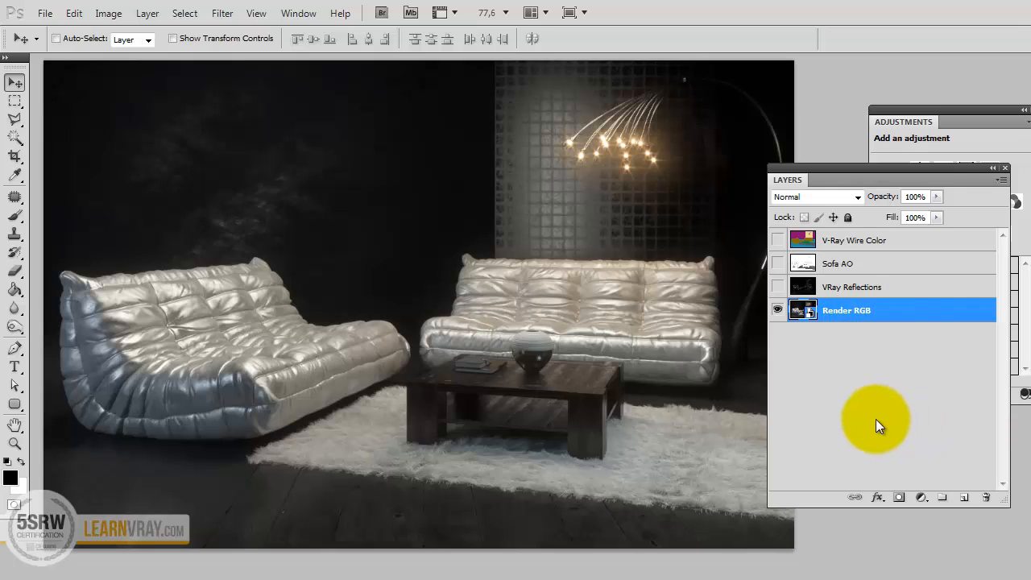
click(222, 19)
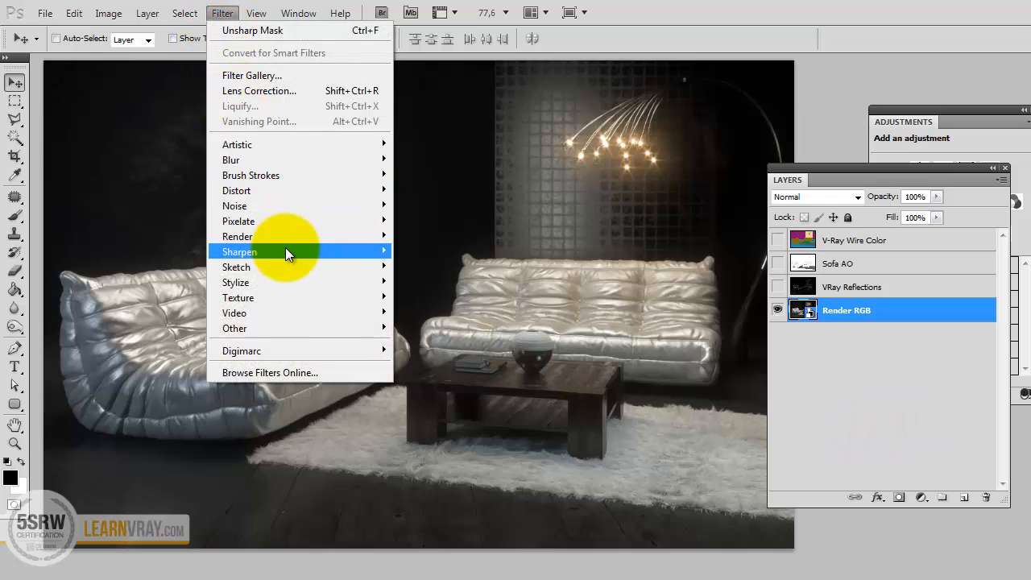
mouse_move(285, 247)
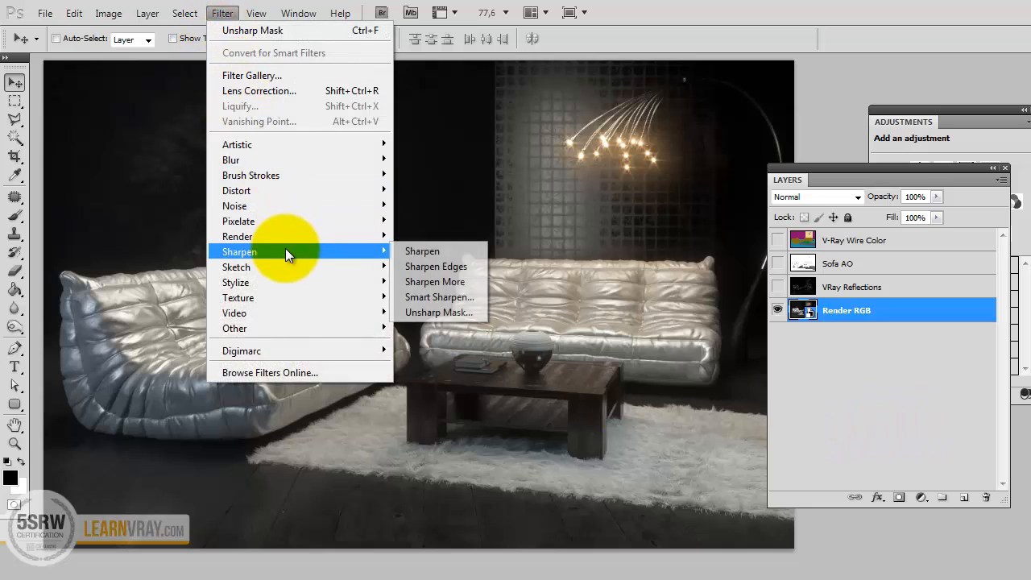
click(421, 312)
drag(1025, 252, 184, 121)
click(256, 357)
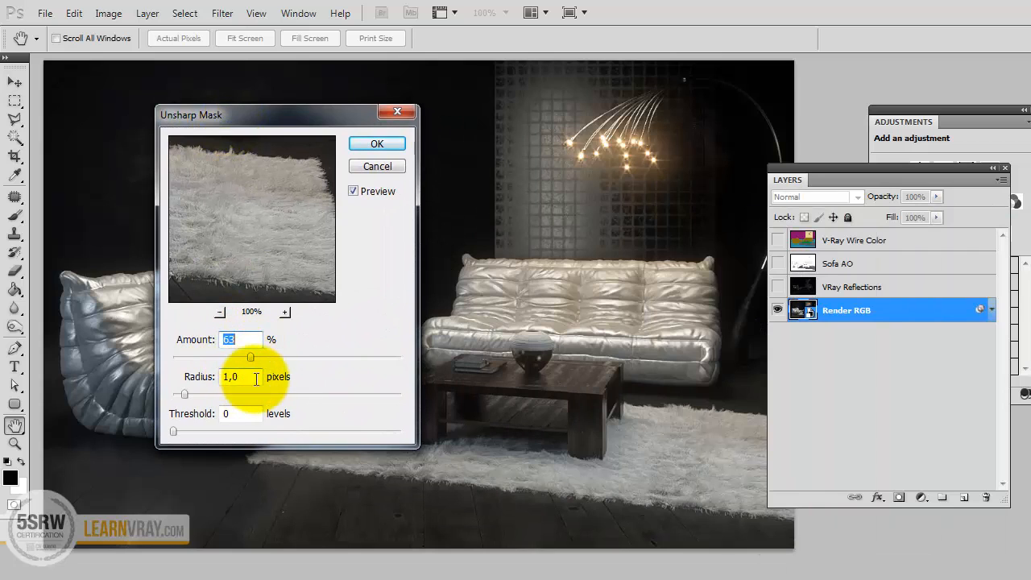
click(250, 377)
text(80)
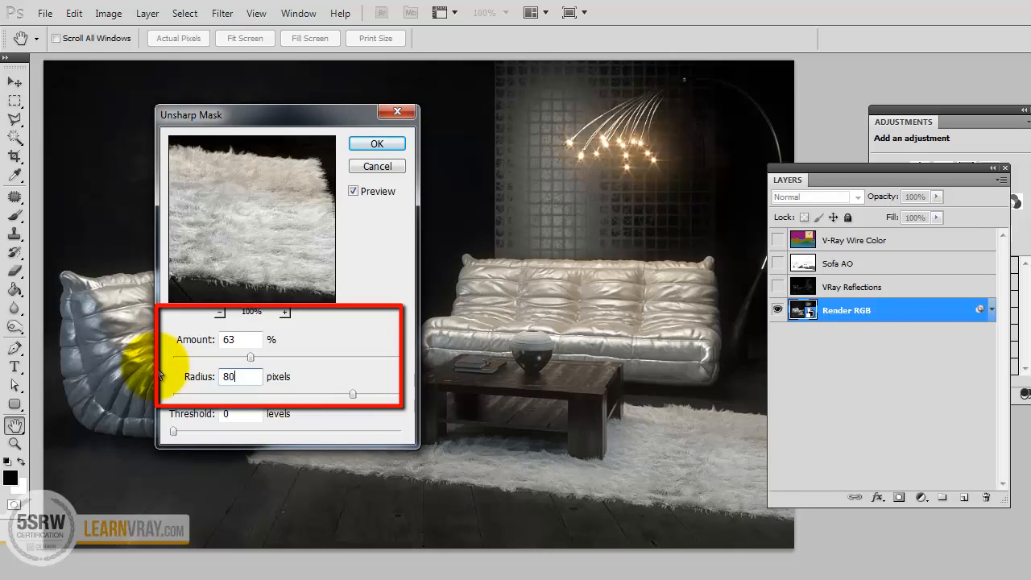
key(Tab)
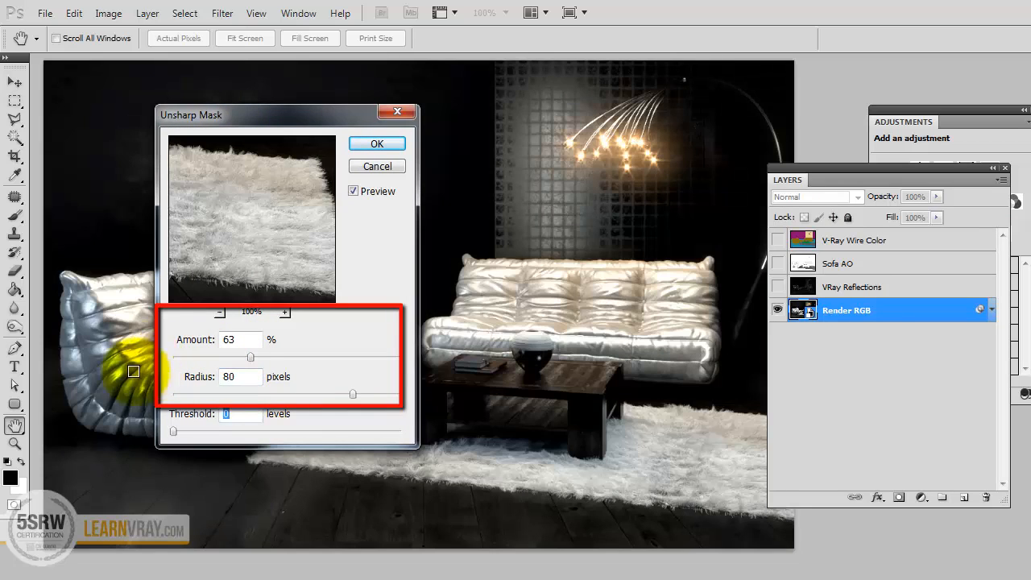
click(238, 339)
text(30)
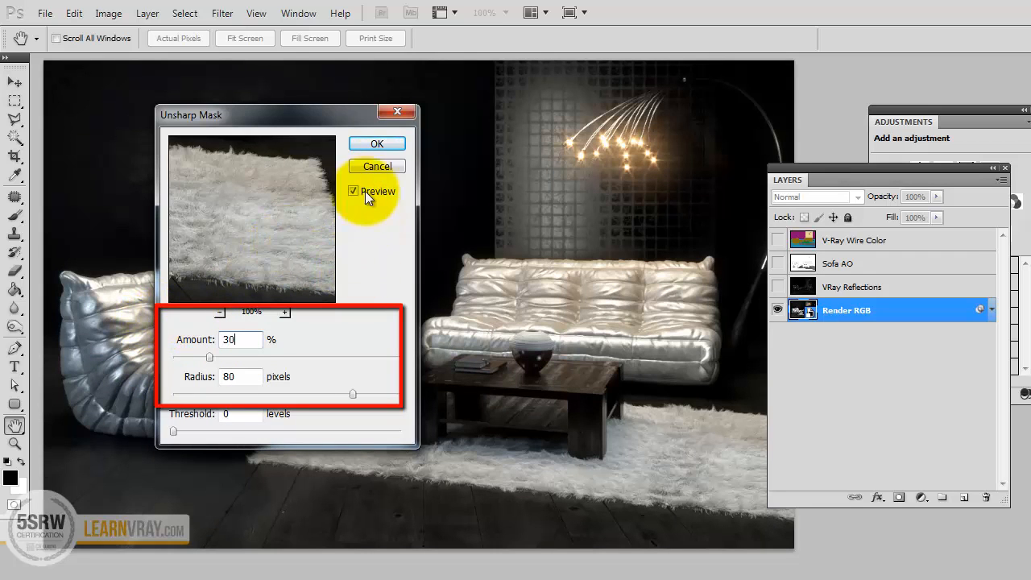
click(374, 145)
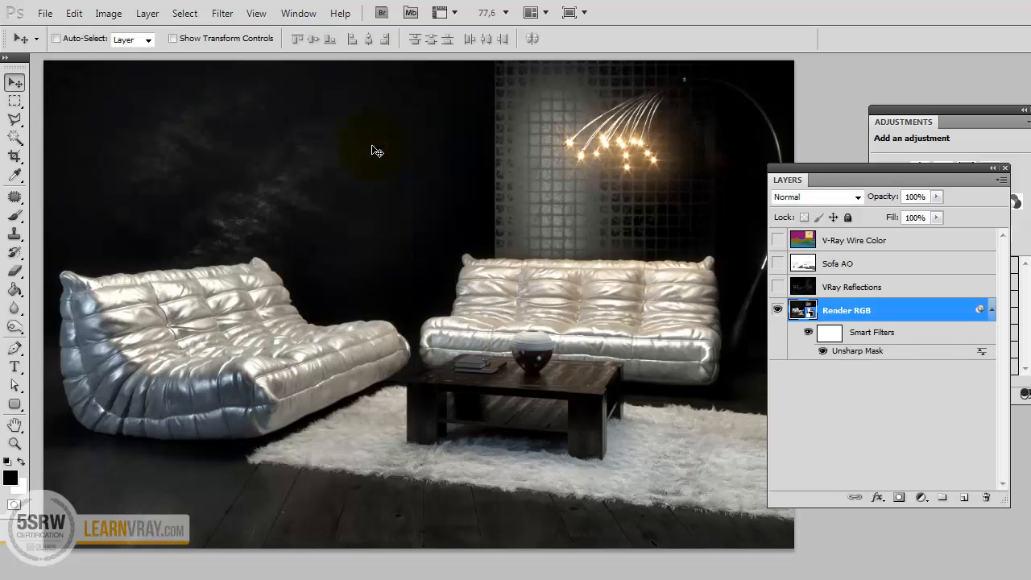
Compare the whole image with and without the Unsharp Mask smart filter, leaving the filter visible.
click(810, 334)
click(810, 333)
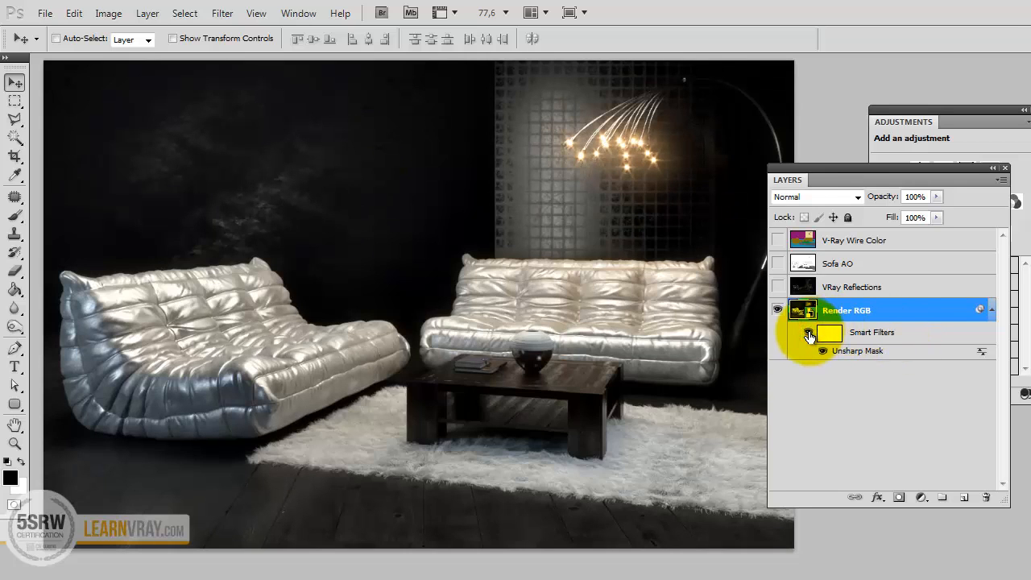
click(810, 333)
click(809, 334)
click(810, 333)
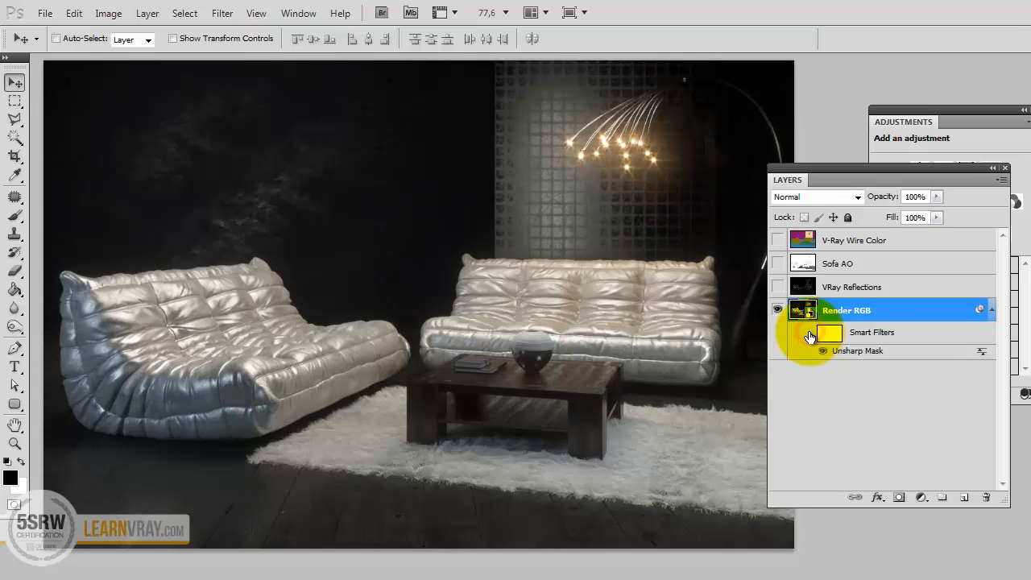
click(810, 333)
click(810, 334)
click(810, 333)
Examine the left sofa's highlights up close with the smart filter switched off and on.
key(z)
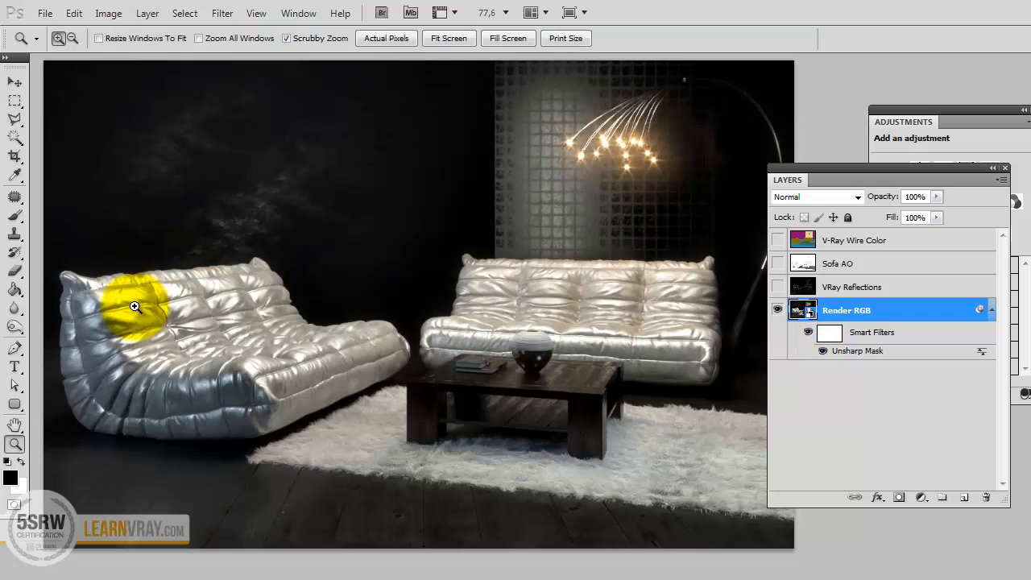
mouse_move(134, 306)
mouse_down()
mouse_move(187, 311)
mouse_move(177, 298)
mouse_up()
click(178, 299)
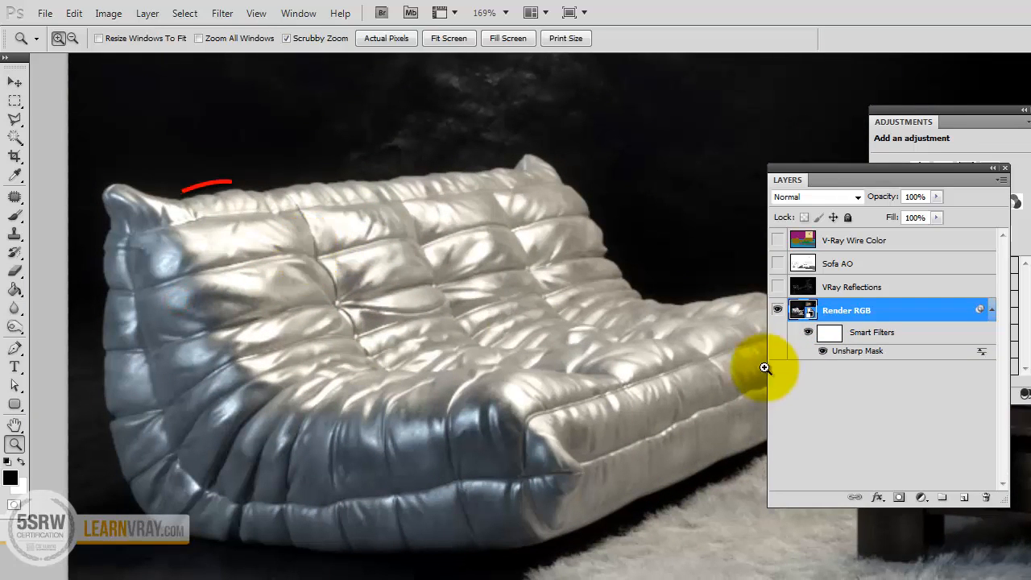
click(808, 332)
click(808, 332)
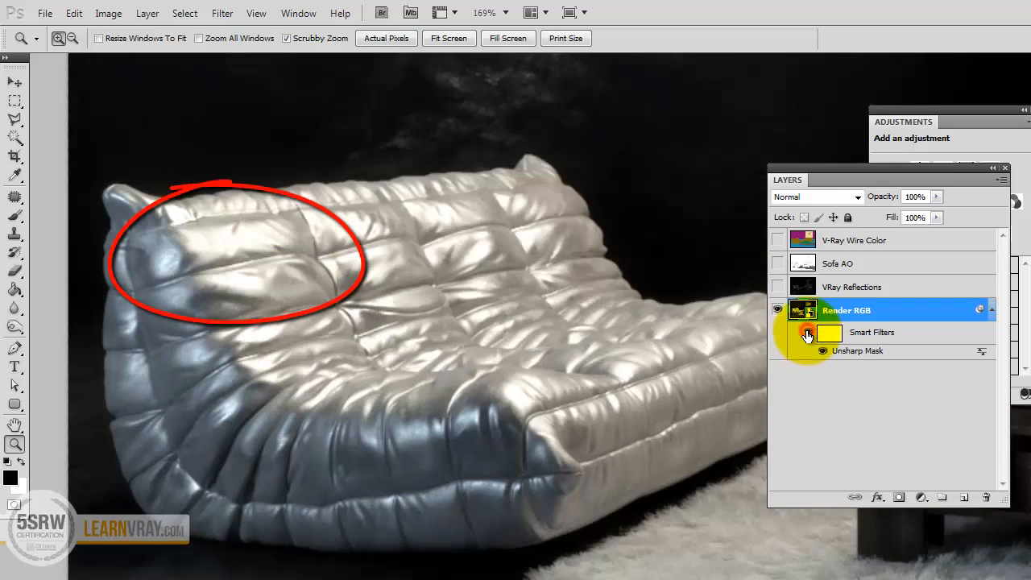
click(808, 333)
click(808, 332)
alt+click(406, 275)
drag(543, 269, 444, 277)
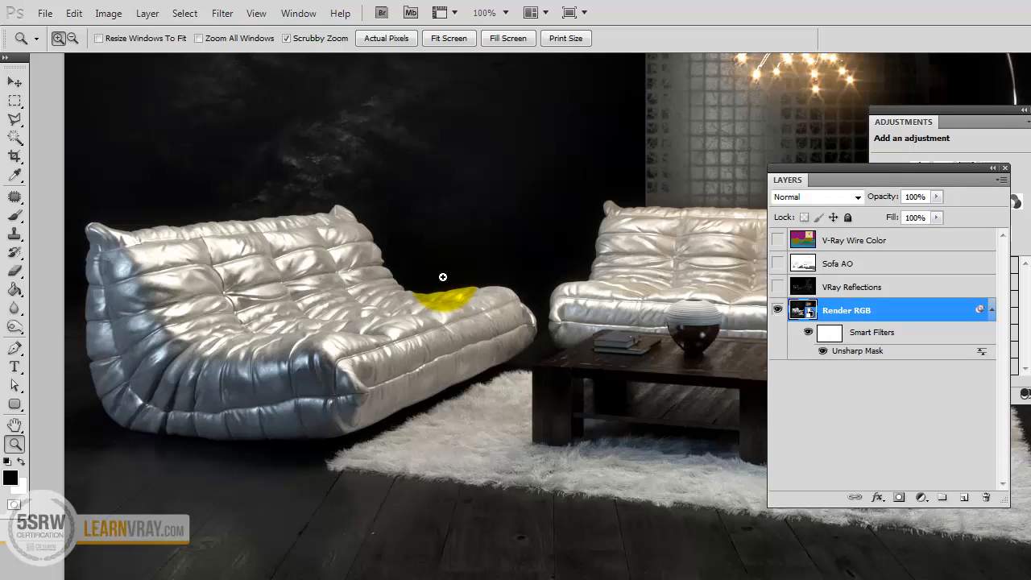
Add a new layer above Render RGB, fill it with black and set its blending mode to Hard Mix.
click(962, 503)
click(14, 289)
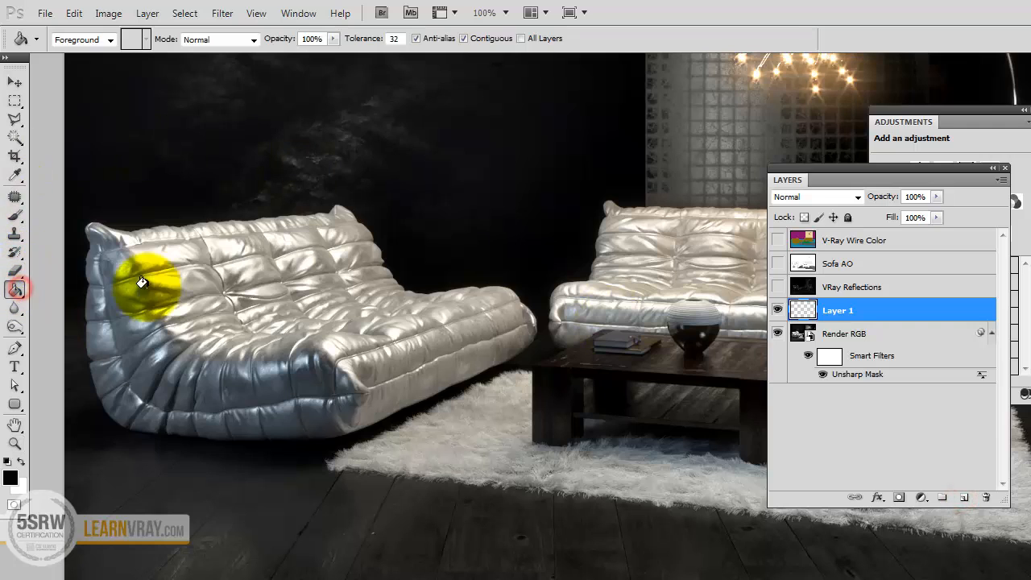
click(272, 251)
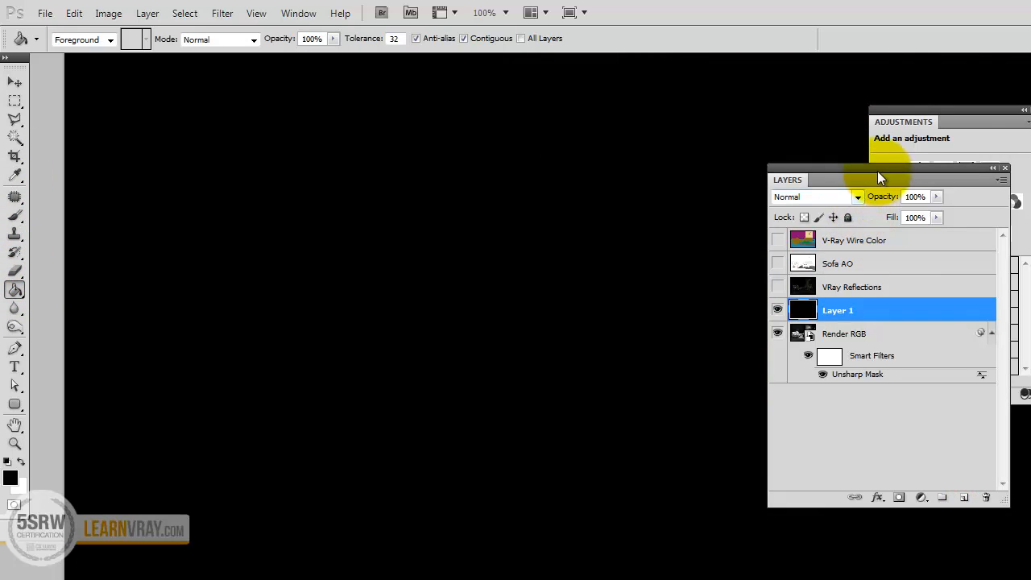
drag(877, 171, 858, 82)
click(809, 107)
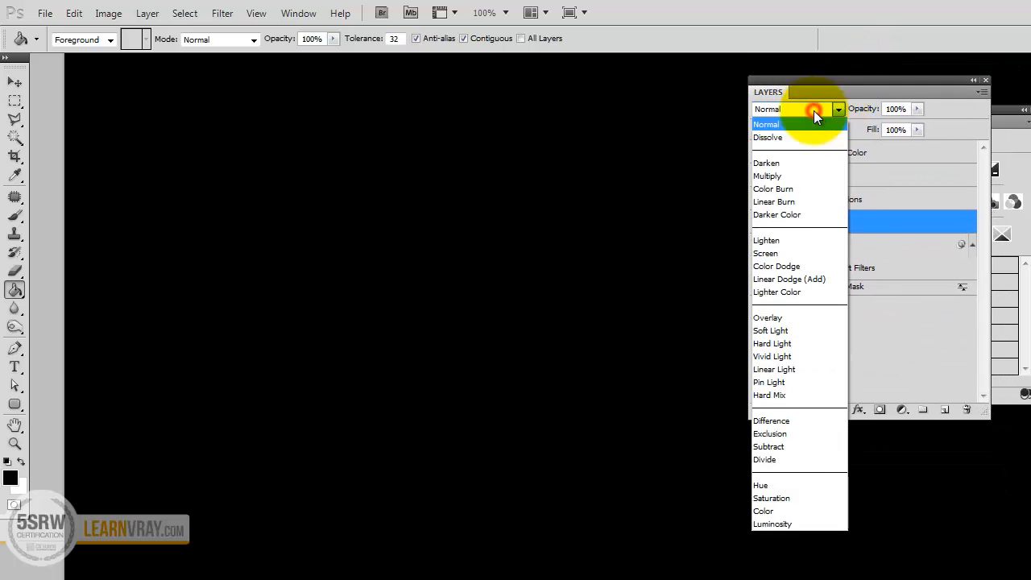
click(791, 394)
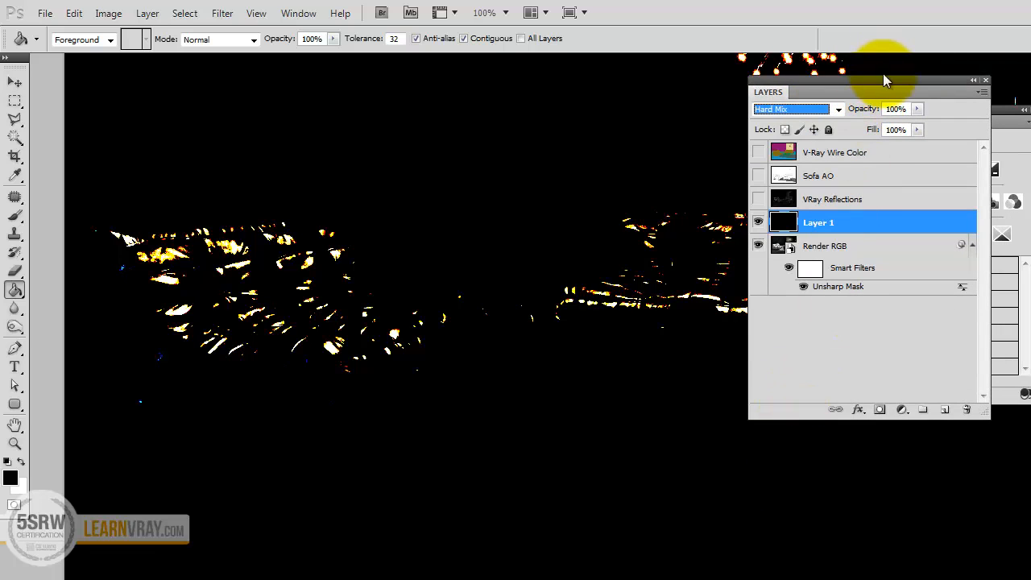
Compare the overexposed areas with the Render RGB smart filters hidden and shown.
drag(886, 85, 923, 225)
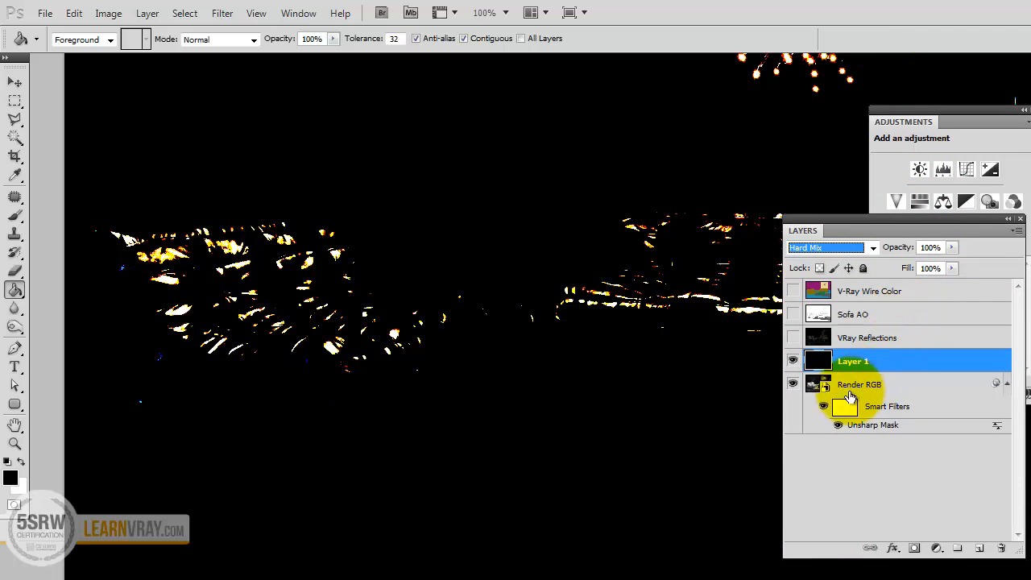
click(823, 408)
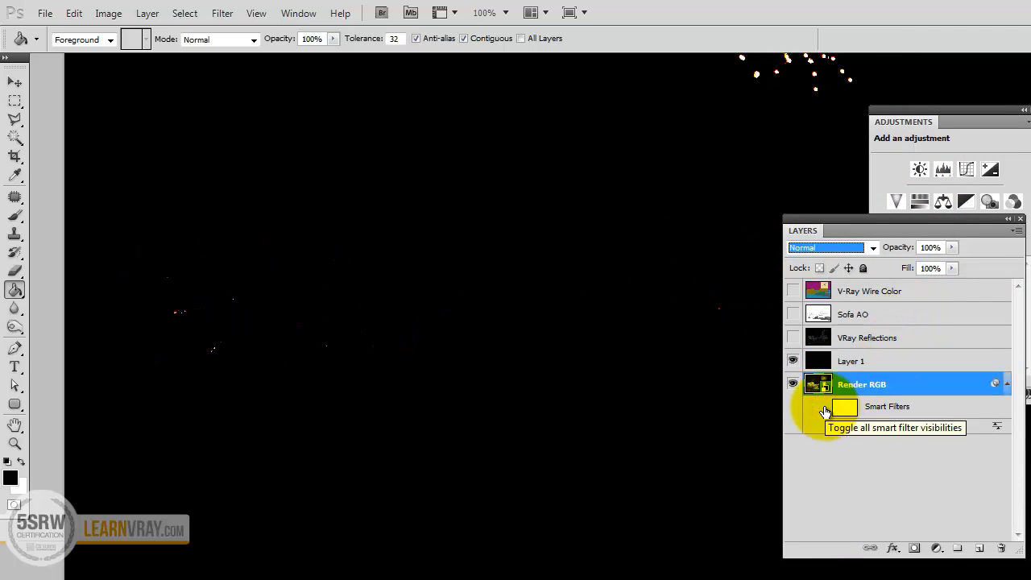
click(823, 409)
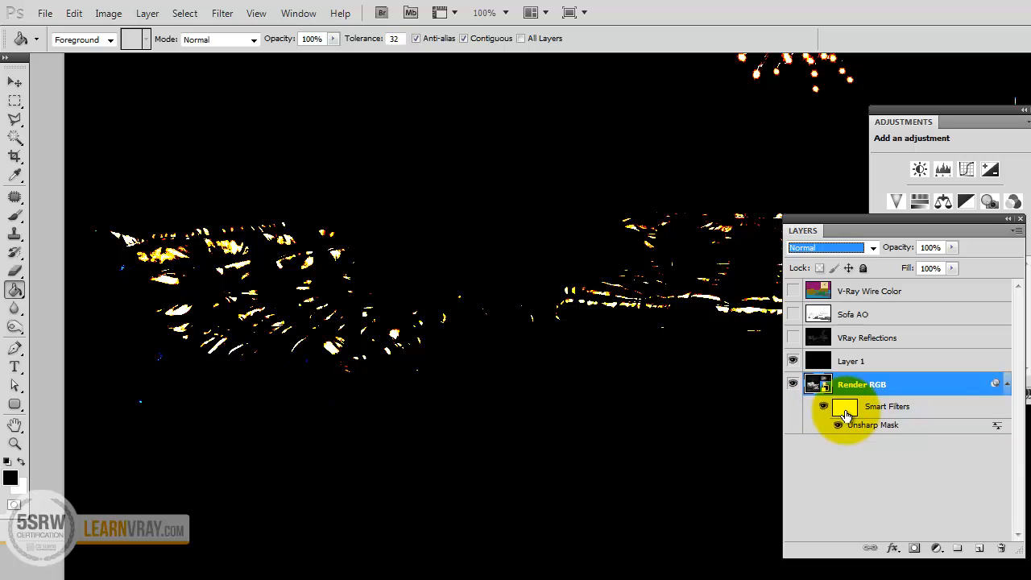
Paint black on the smart filter mask over the left sofa's burnt-out highlights with the Brush tool.
click(14, 215)
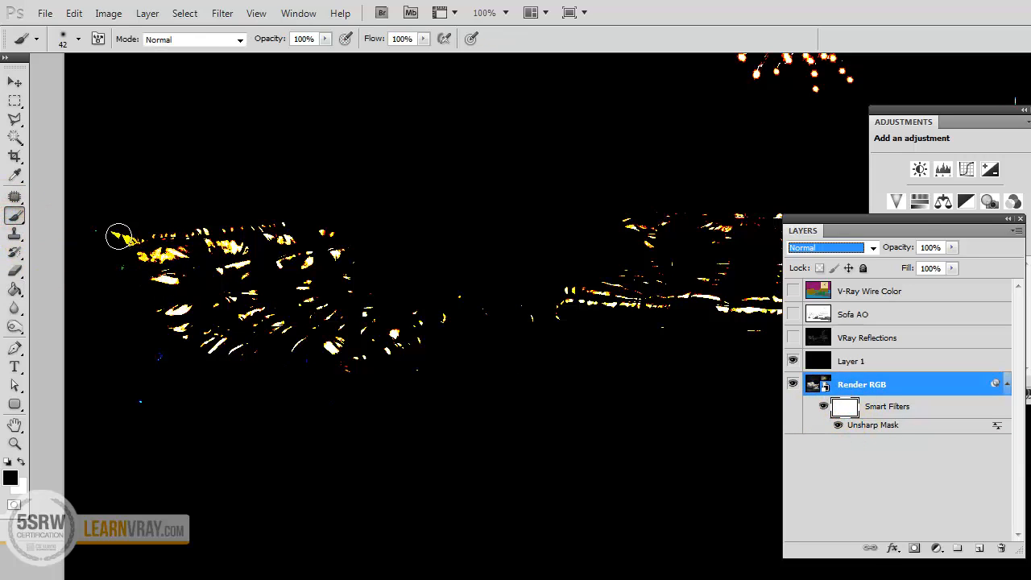
mouse_move(119, 236)
mouse_down()
mouse_move(186, 253)
mouse_move(142, 283)
mouse_up()
mouse_move(215, 234)
mouse_down()
mouse_move(240, 244)
mouse_move(269, 228)
mouse_move(343, 240)
mouse_up()
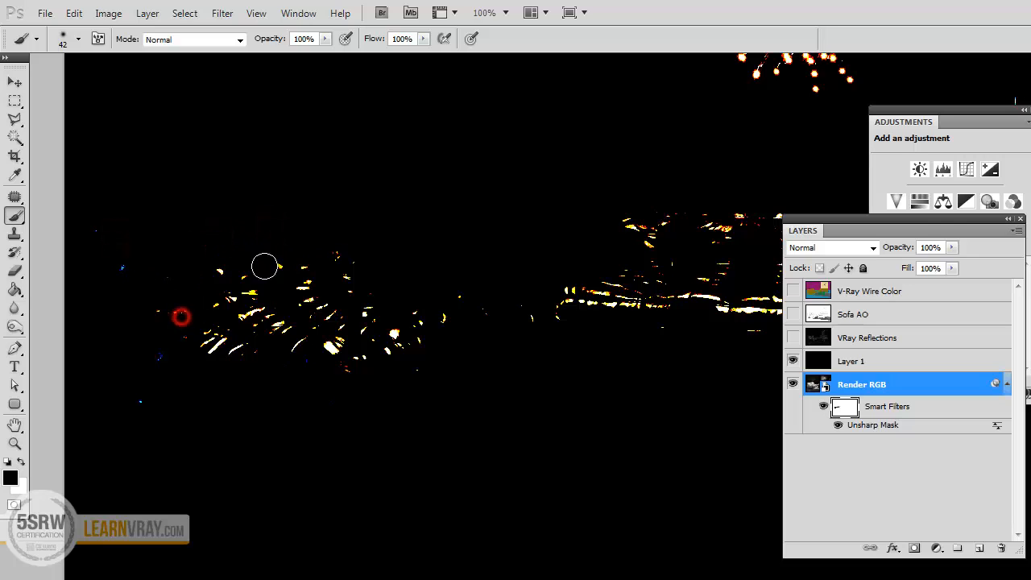
drag(264, 265, 236, 284)
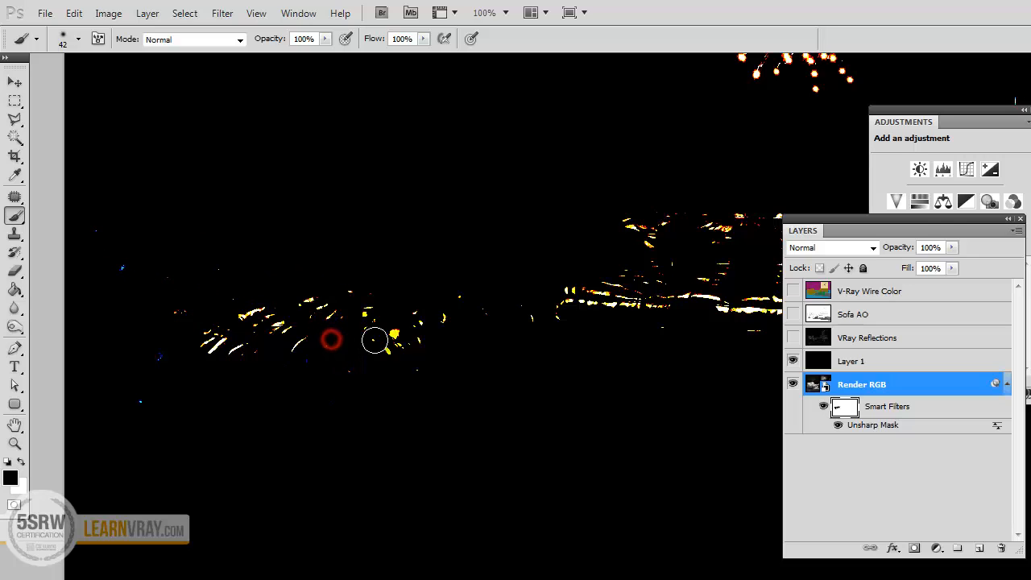
drag(374, 340, 396, 339)
Paint black on the smart filter mask over the right sofa's burnt-out highlights and some remaining ones on the left sofa.
drag(591, 219, 346, 230)
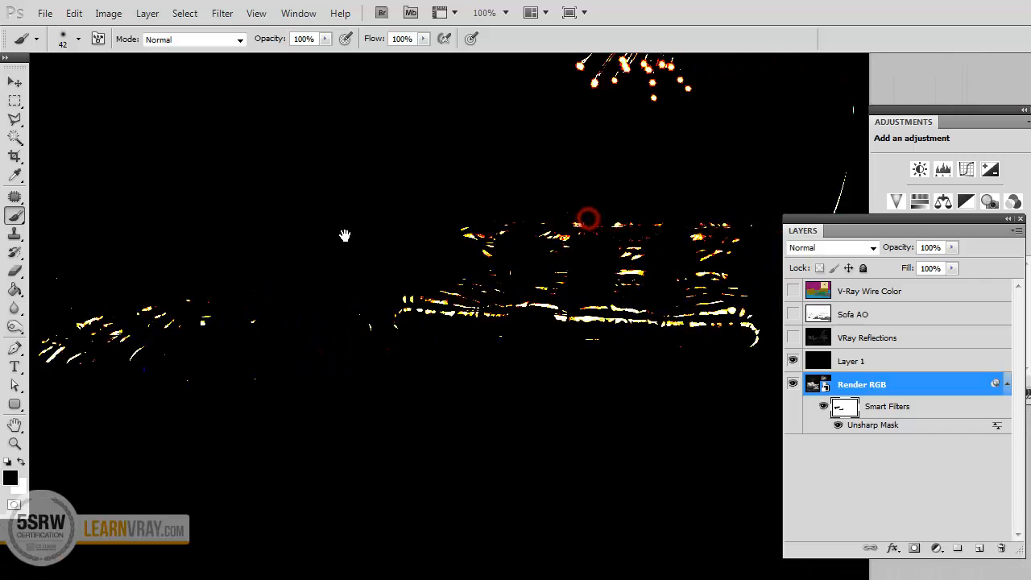
mouse_move(308, 330)
mouse_down()
mouse_move(387, 313)
mouse_move(639, 333)
mouse_up()
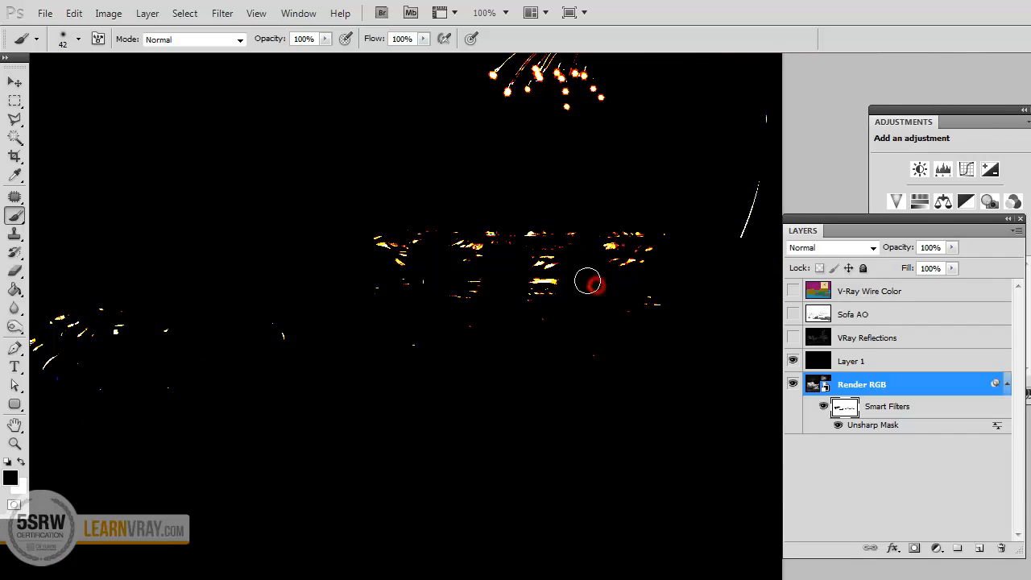
drag(587, 281, 534, 284)
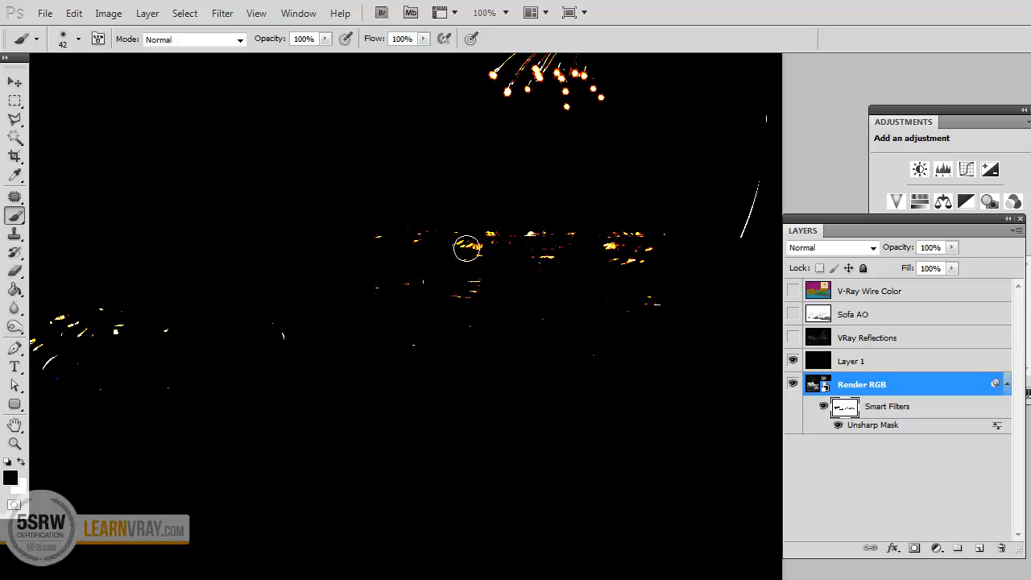
click(609, 247)
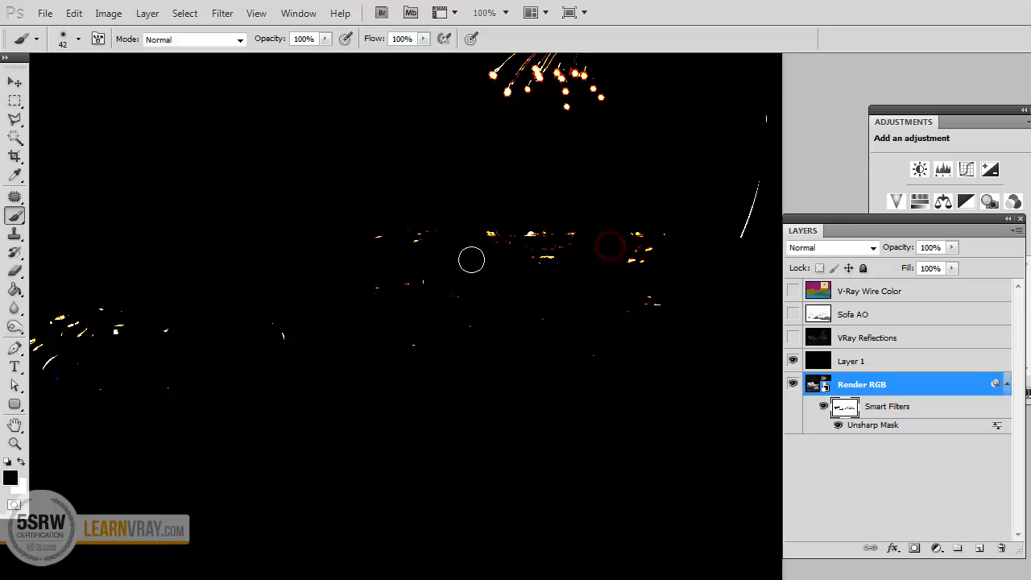
drag(307, 238, 527, 204)
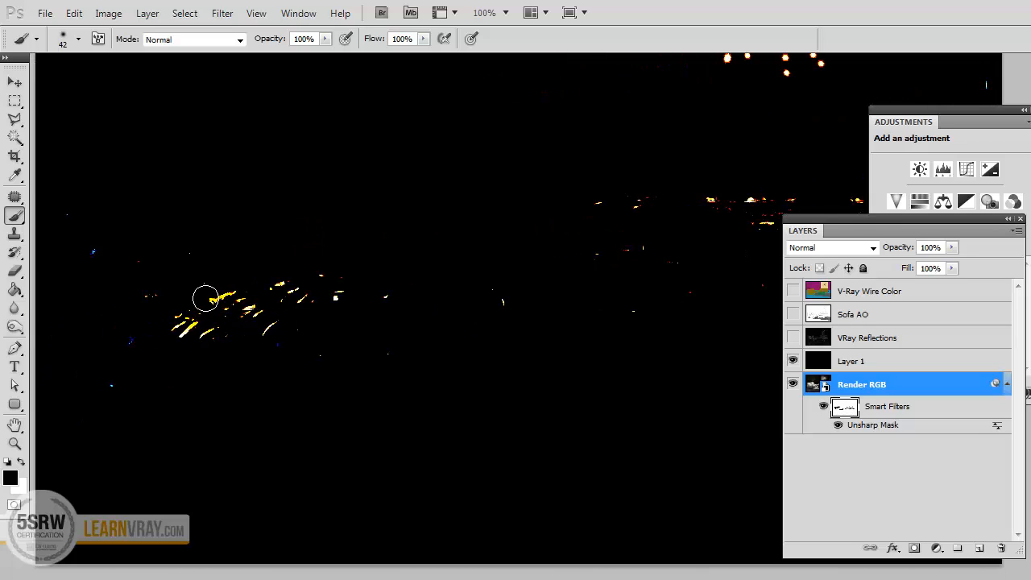
click(176, 328)
drag(533, 194, 577, 228)
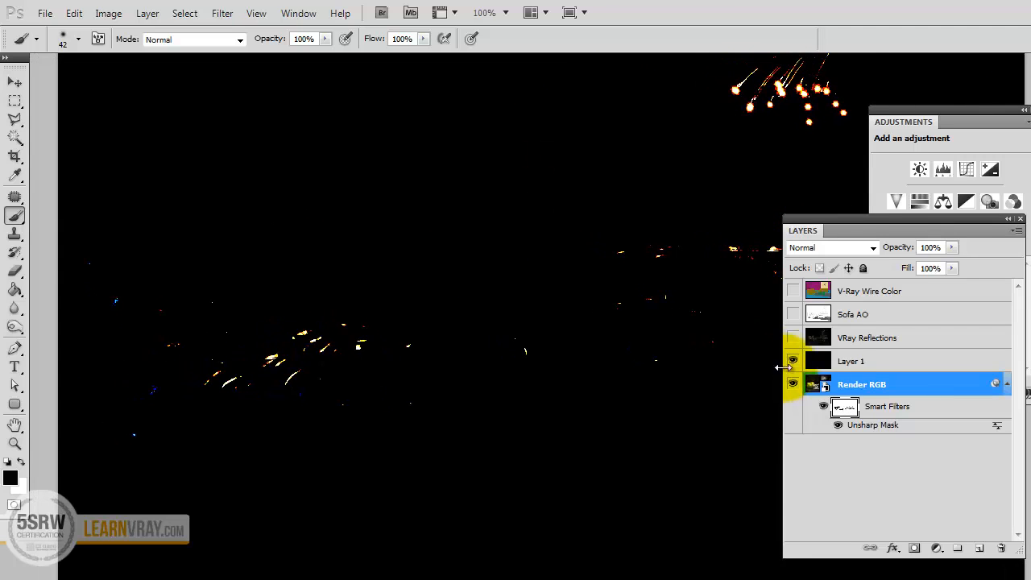
Delete the black Hard Mix layer and compare the image with the smart filter mask disabled and enabled.
click(793, 361)
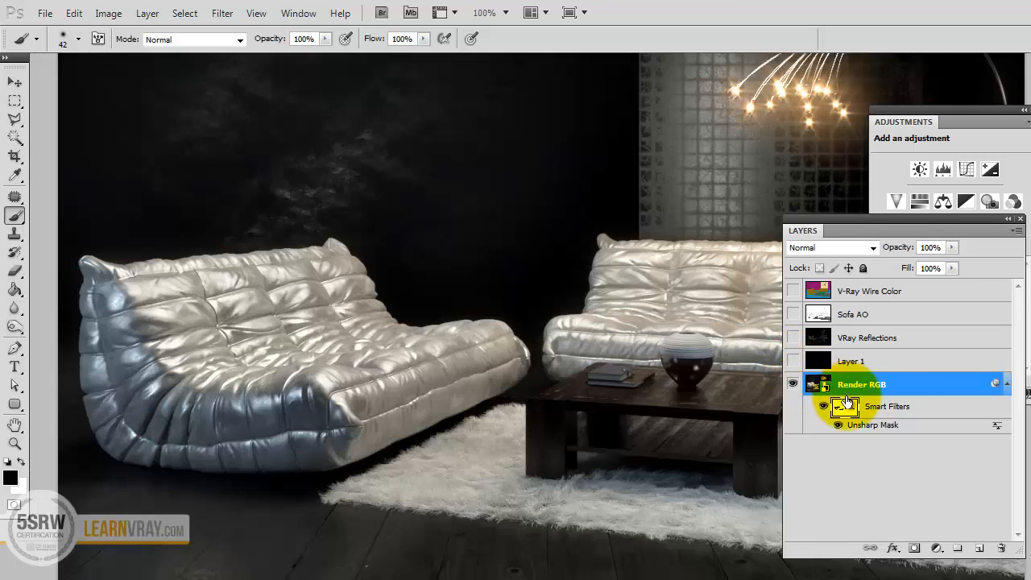
click(854, 361)
drag(889, 359, 1001, 548)
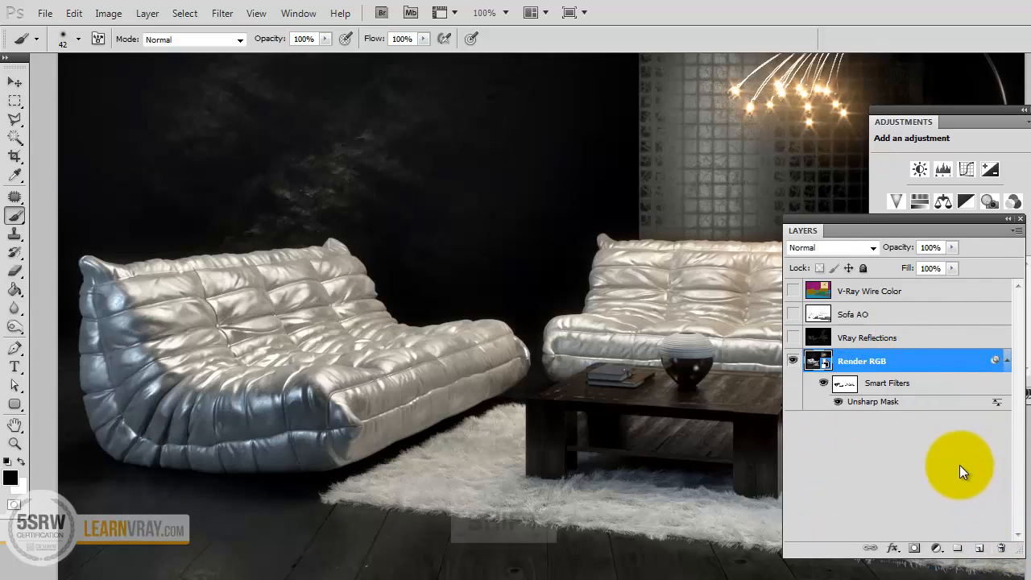
shift+click(843, 387)
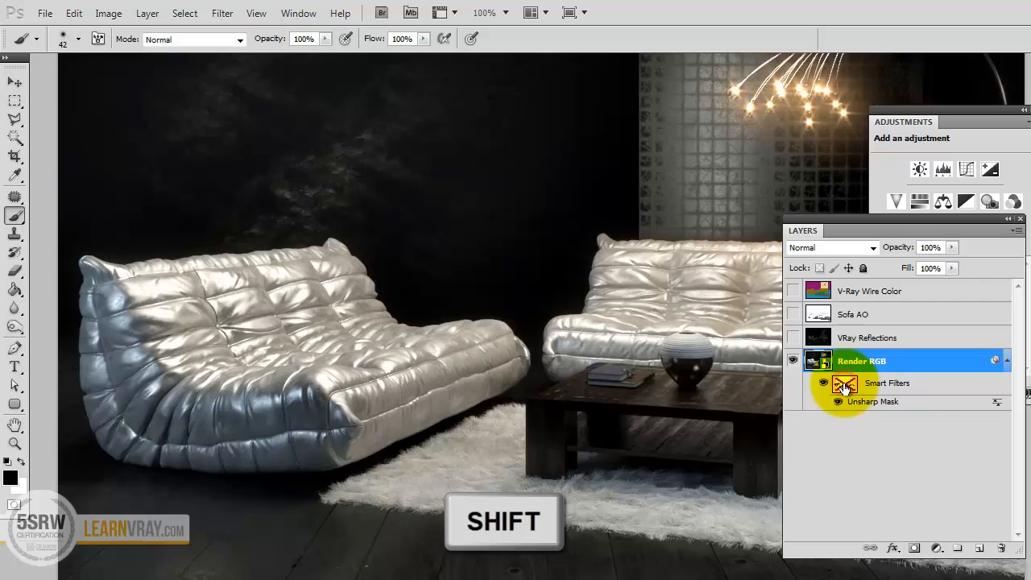
shift+click(843, 387)
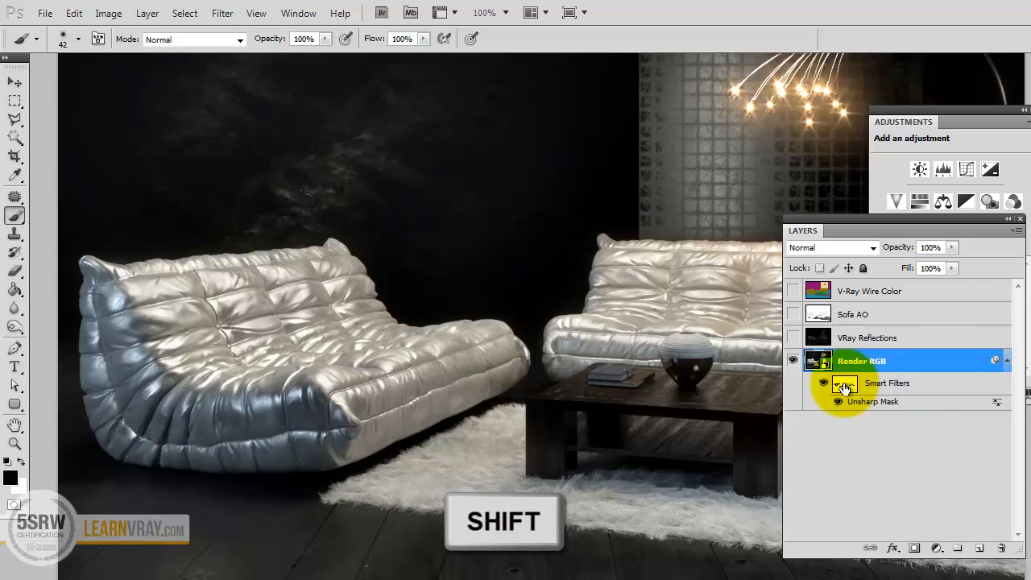
Compare the sofa highlights with the Render RGB smart filter mask disabled and enabled.
shift+click(844, 388)
shift+click(843, 388)
shift+click(843, 388)
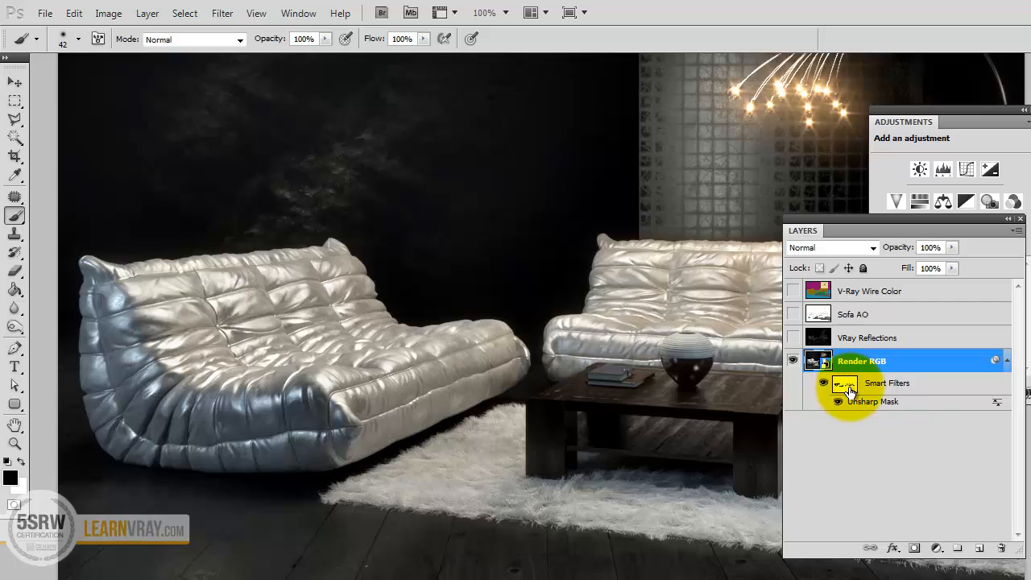
key(v)
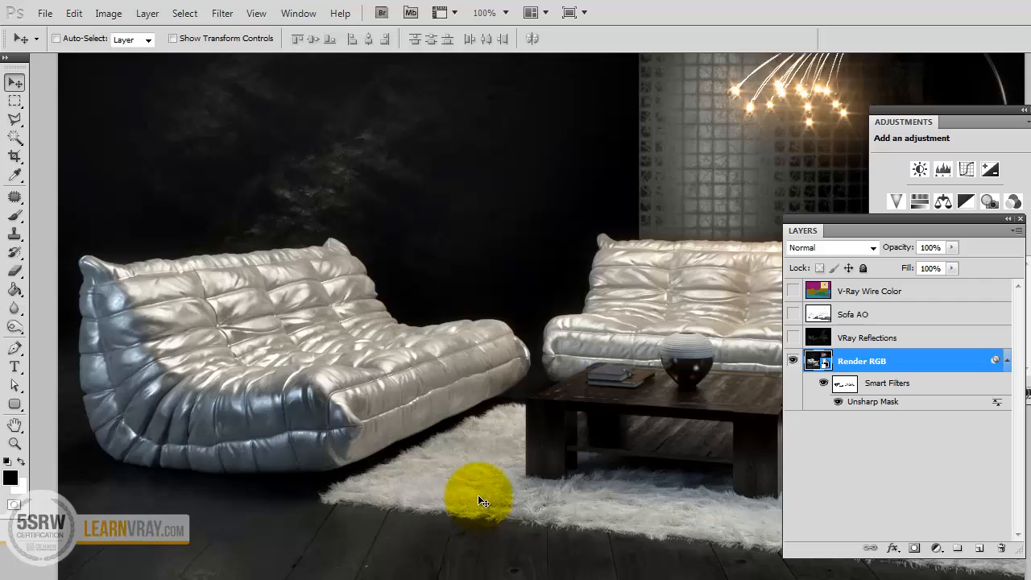
Select the blue floor area on the V-Ray Wire Color layer with the Magic Wand, then hide that layer.
drag(473, 469, 469, 404)
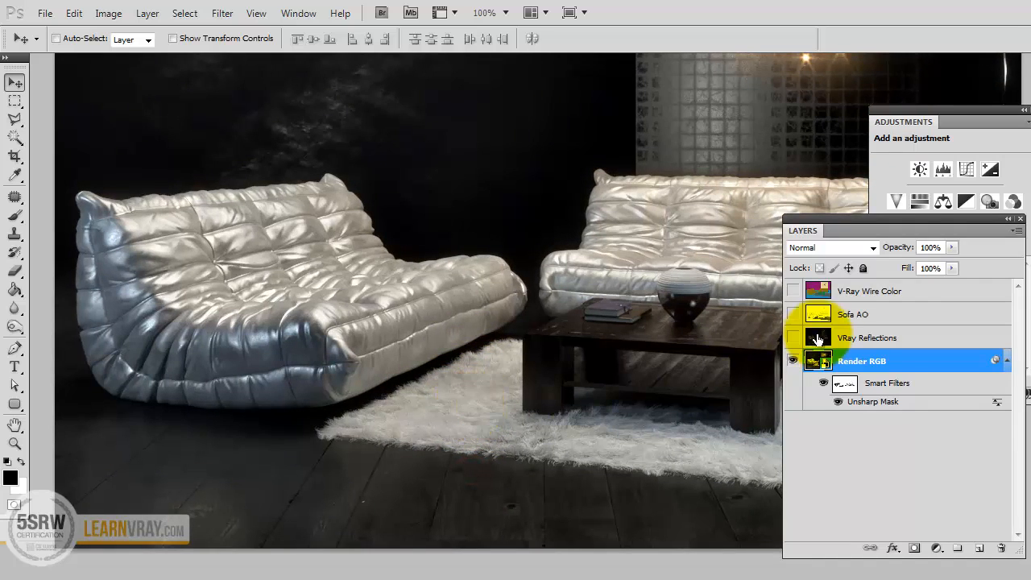
click(793, 291)
click(821, 293)
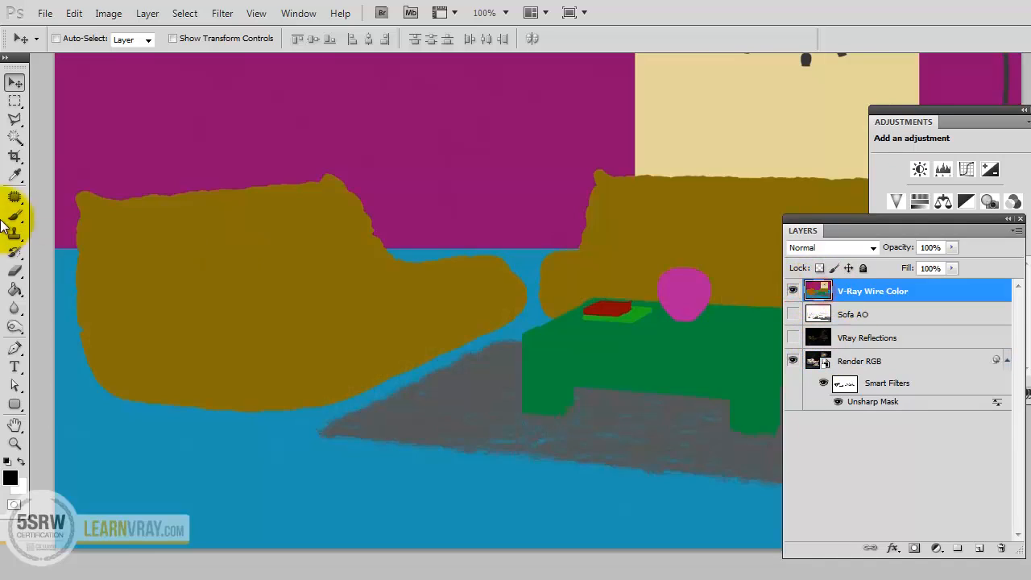
click(15, 136)
click(194, 437)
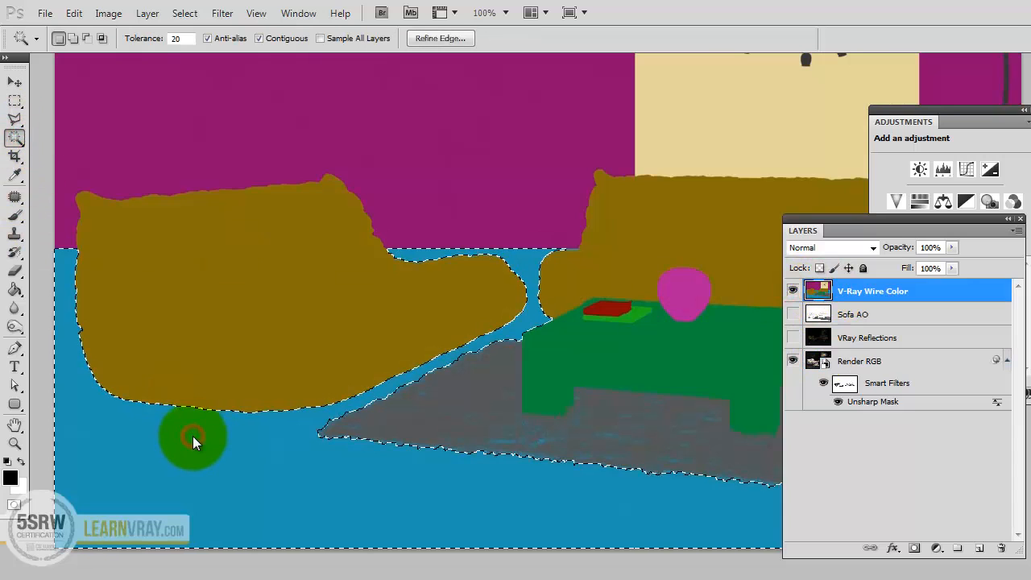
click(793, 289)
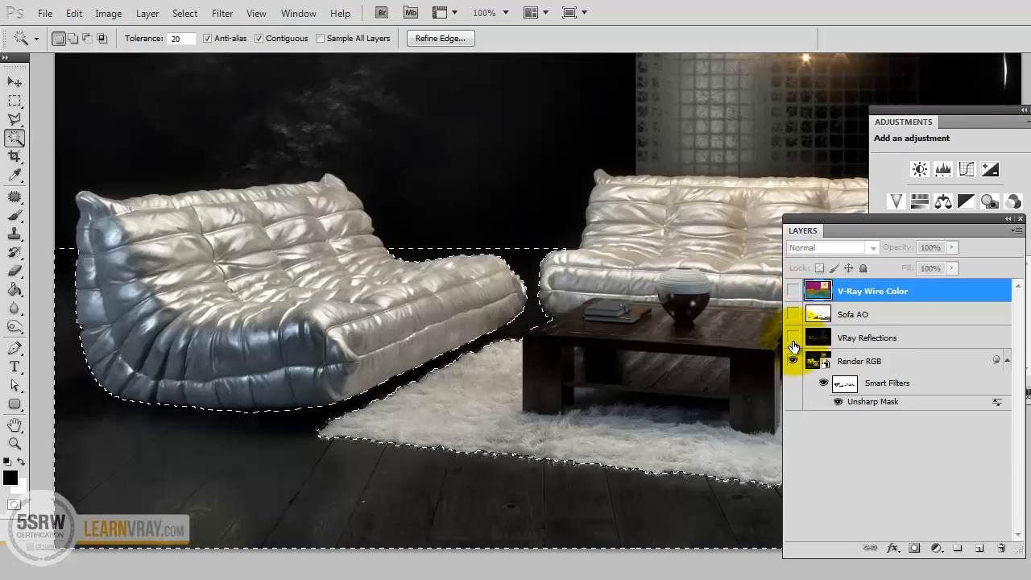
Show the VRay Reflections layer and add a layer mask limiting it to the selected floor.
click(793, 337)
click(872, 340)
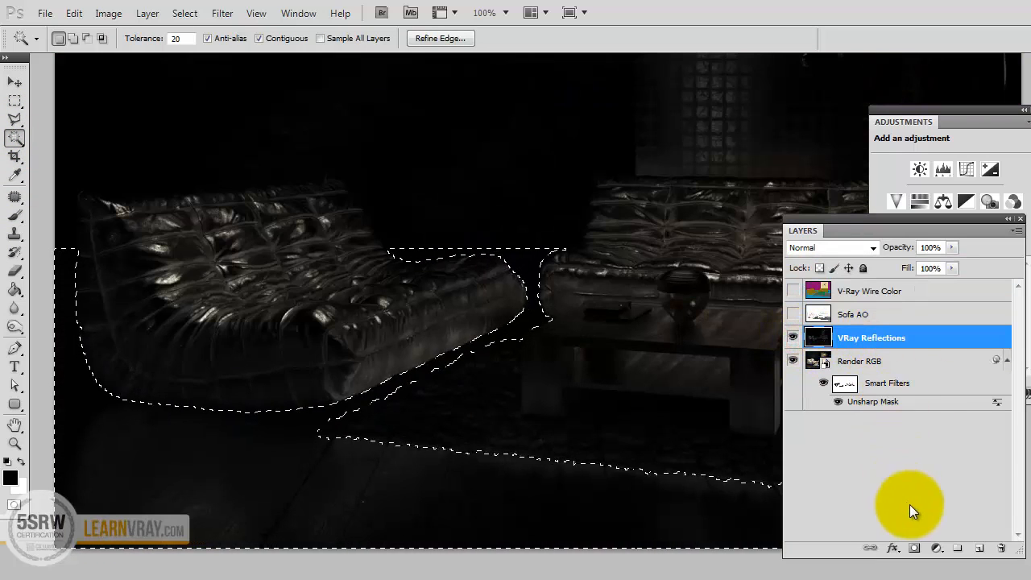
drag(919, 217, 871, 121)
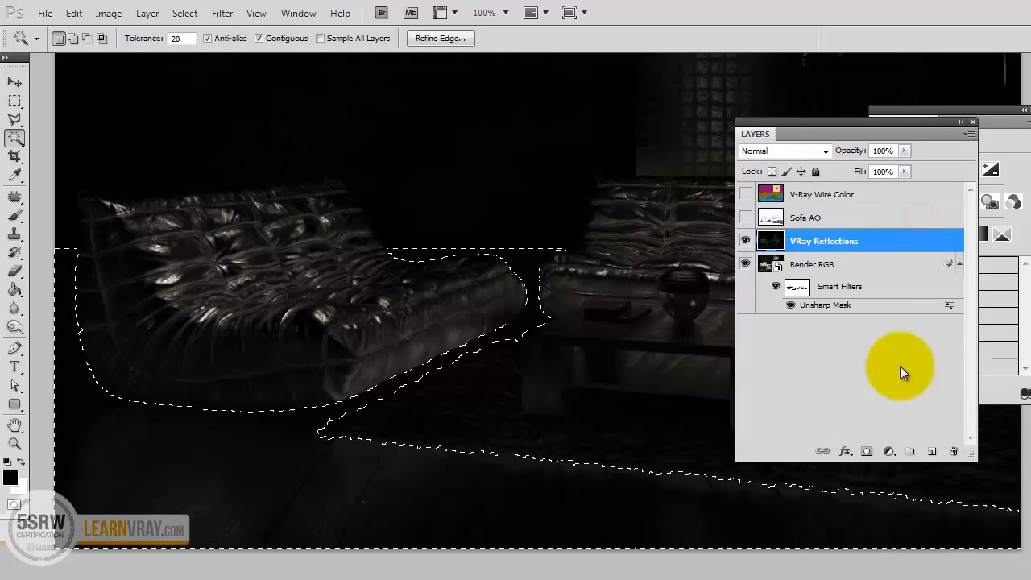
click(867, 451)
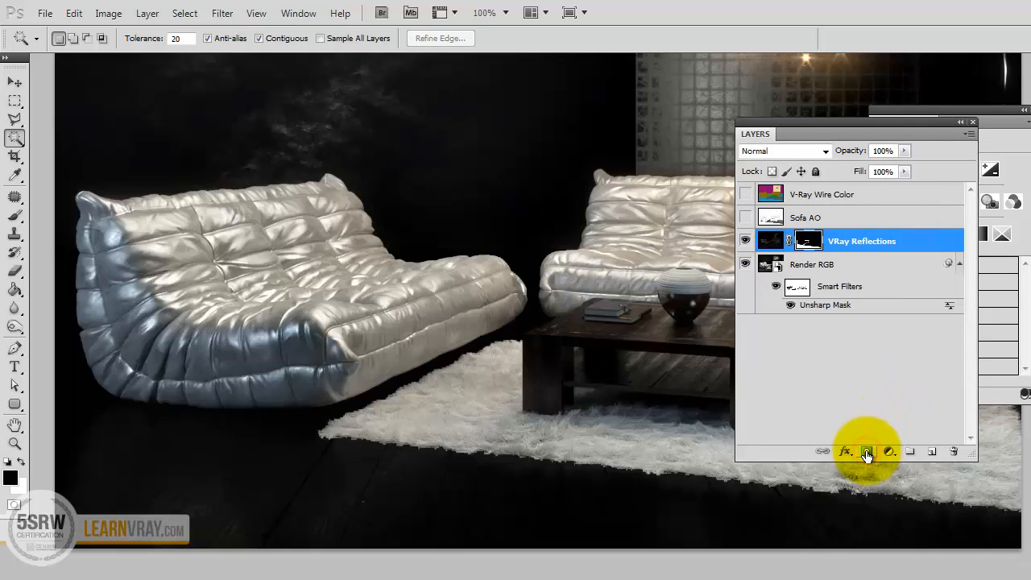
drag(867, 126, 845, 149)
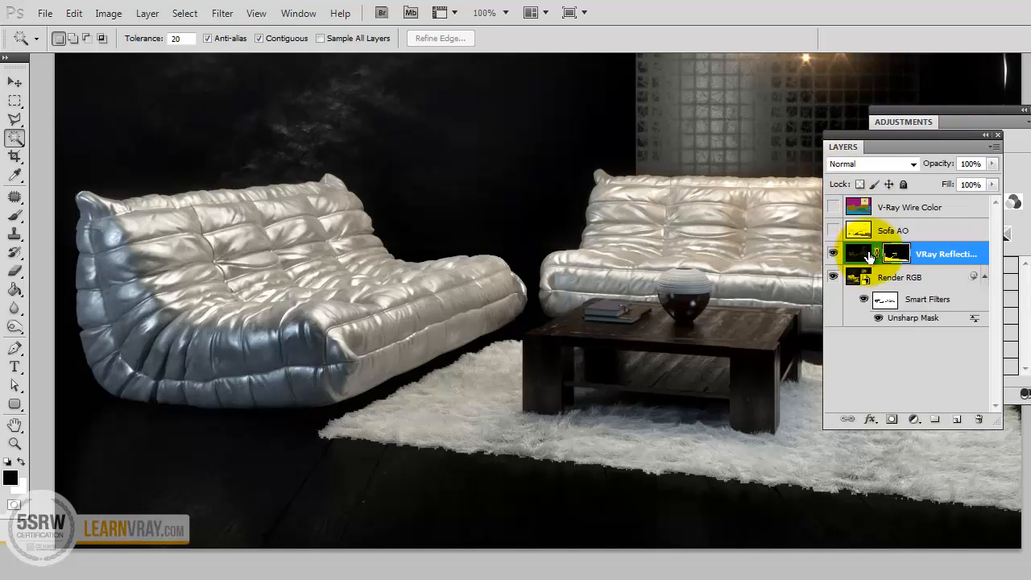
drag(991, 422, 1021, 453)
Set the VRay Reflections layer's blend mode to Screen and compare the floor with the layer hidden and shown.
click(870, 165)
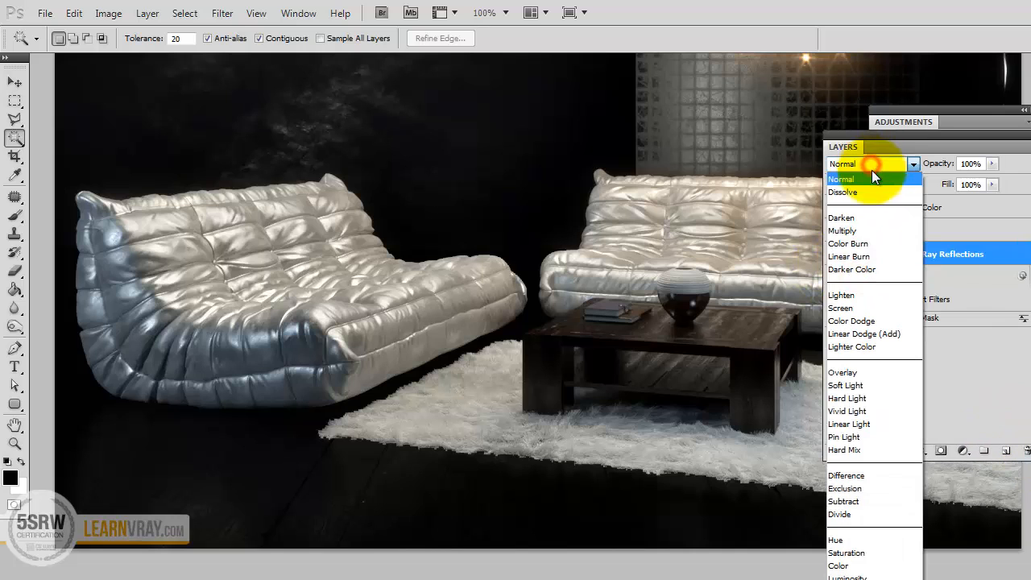
click(863, 295)
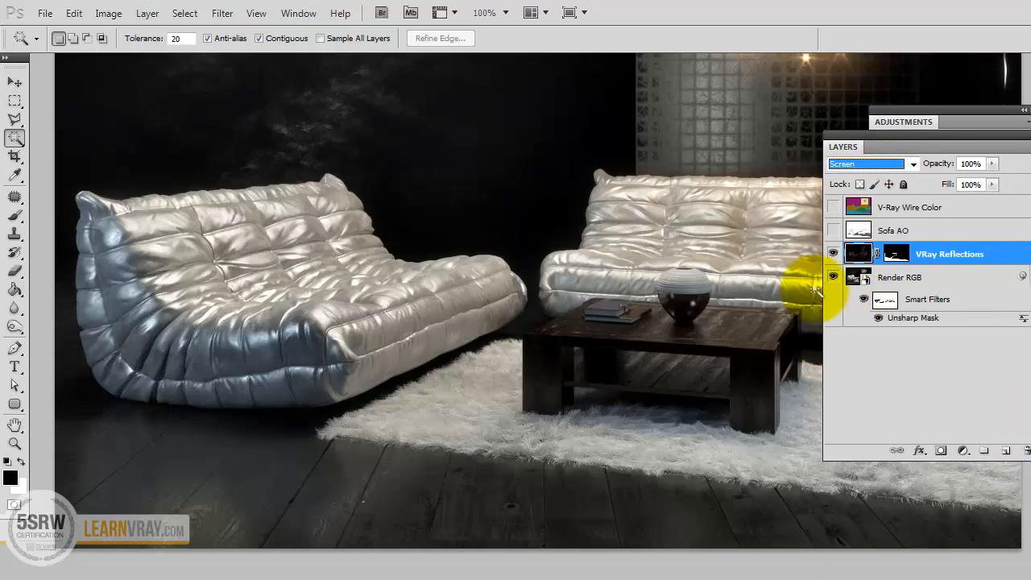
click(833, 255)
click(833, 254)
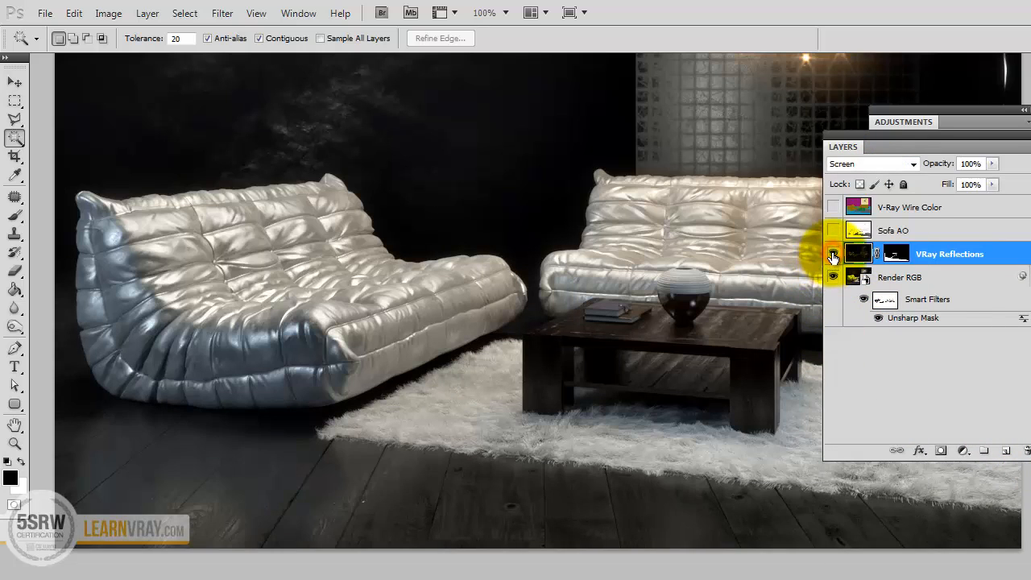
click(833, 255)
click(833, 254)
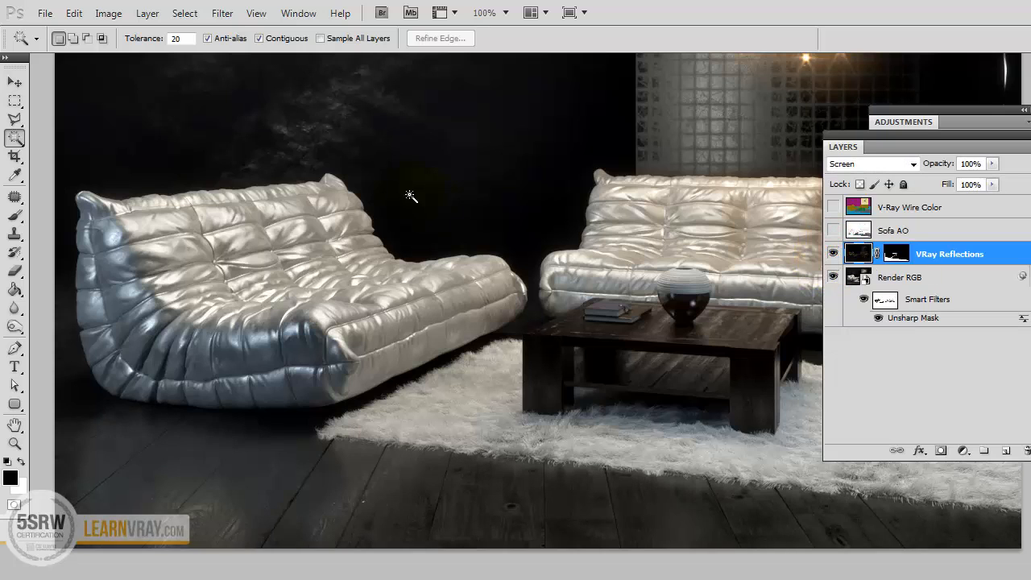
Duplicate the VRay Reflections layer and delete the copy's layer mask without applying it.
drag(410, 157, 422, 293)
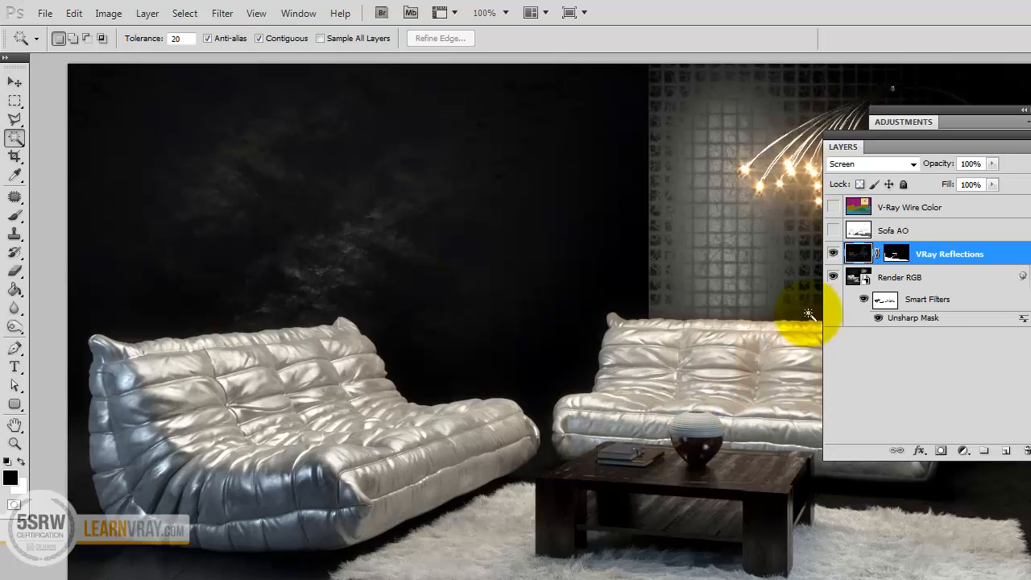
drag(854, 253, 1009, 449)
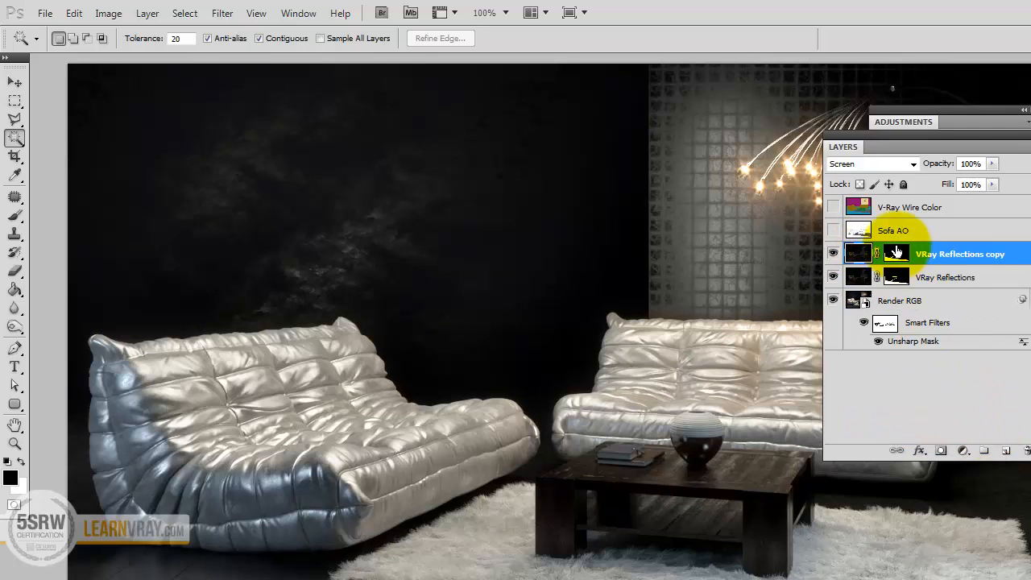
drag(889, 256, 1024, 450)
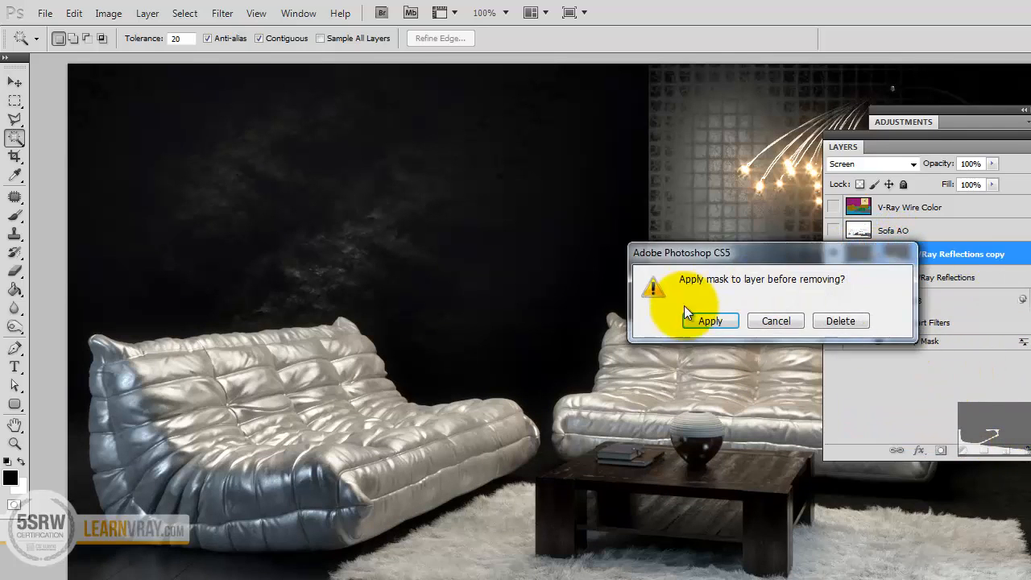
click(834, 327)
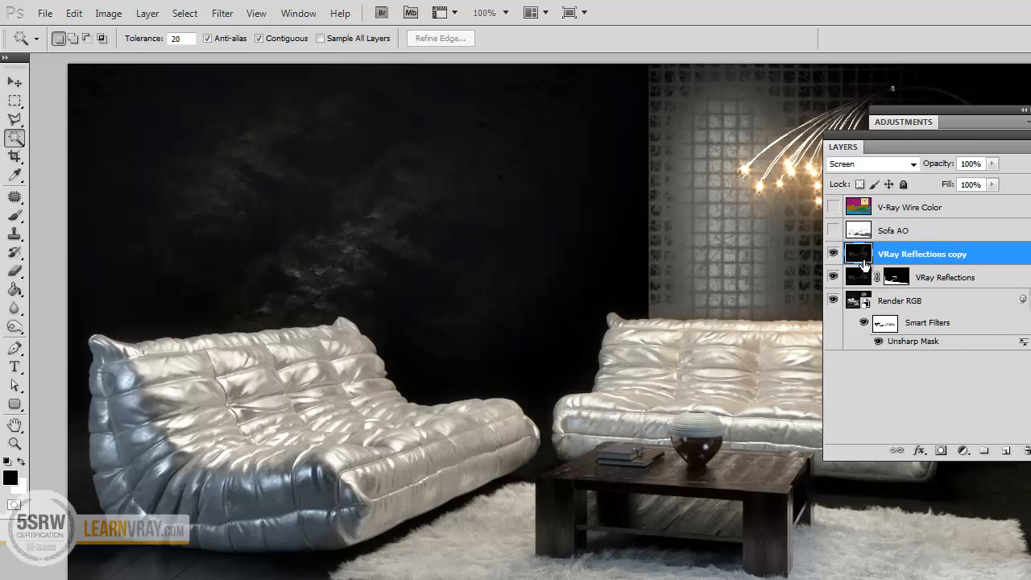
Select the large purple back wall on the V-Ray Wire Color layer and mask the reflections copy to it.
click(833, 207)
click(856, 205)
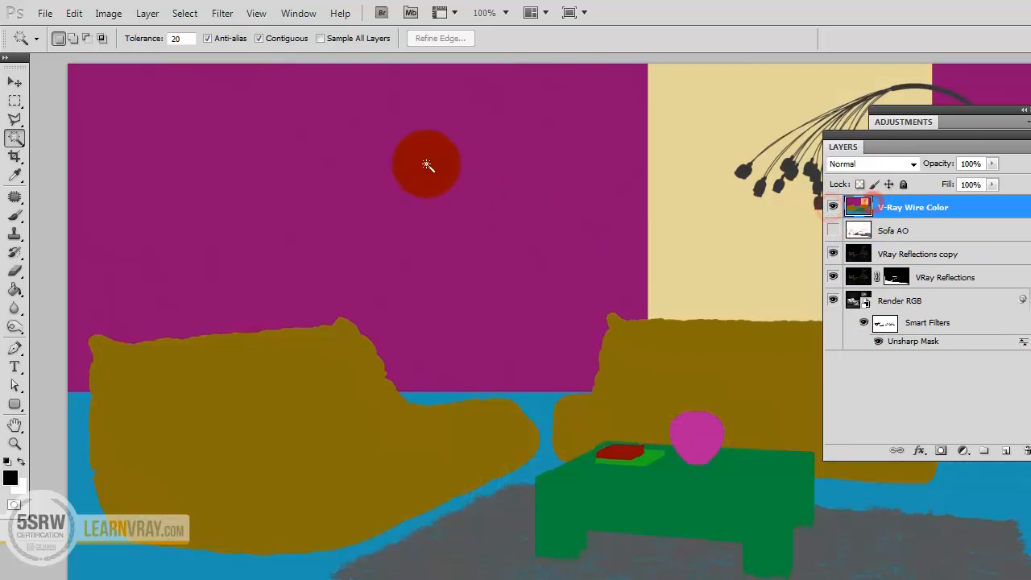
click(346, 151)
click(833, 207)
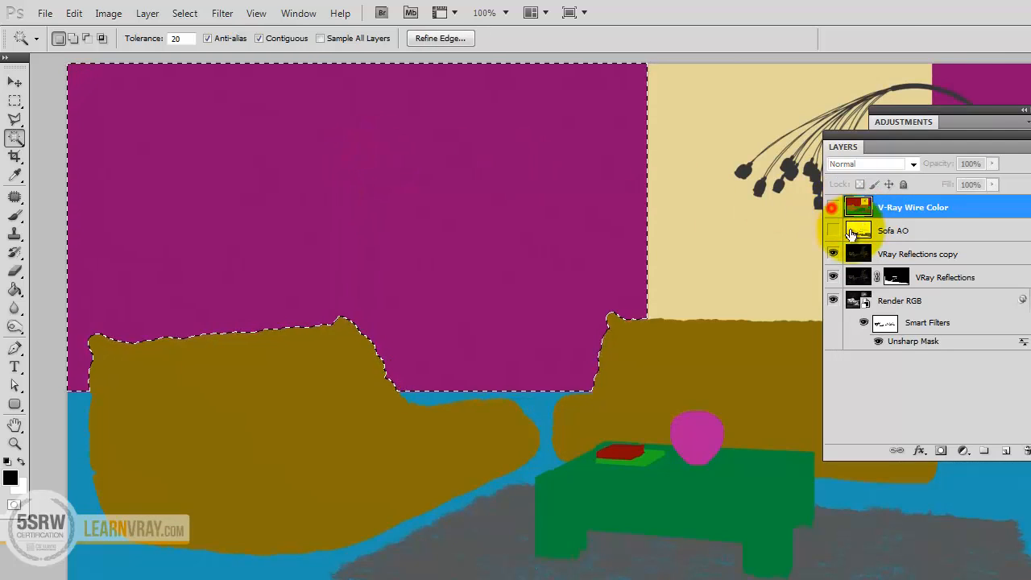
click(854, 256)
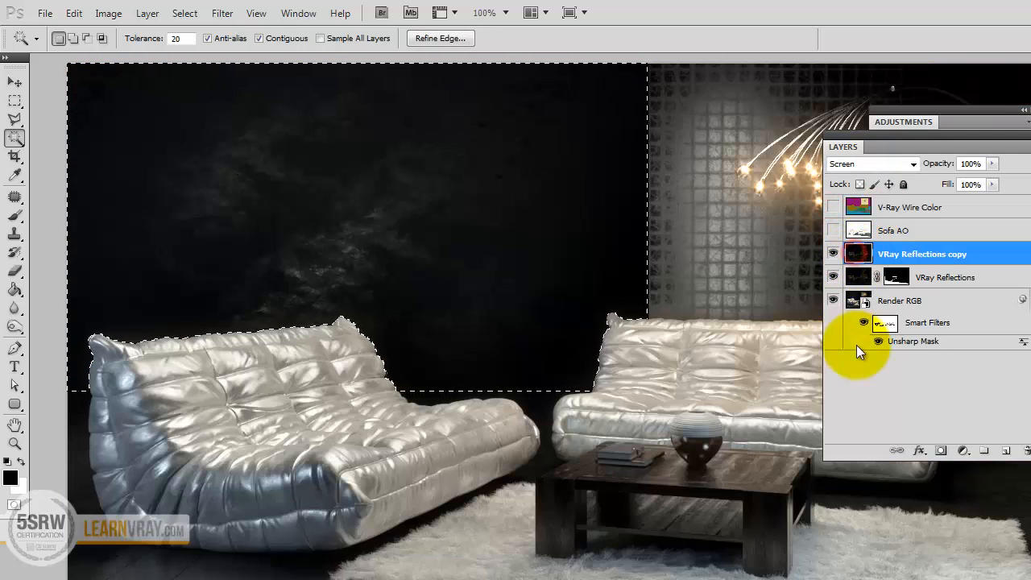
click(942, 452)
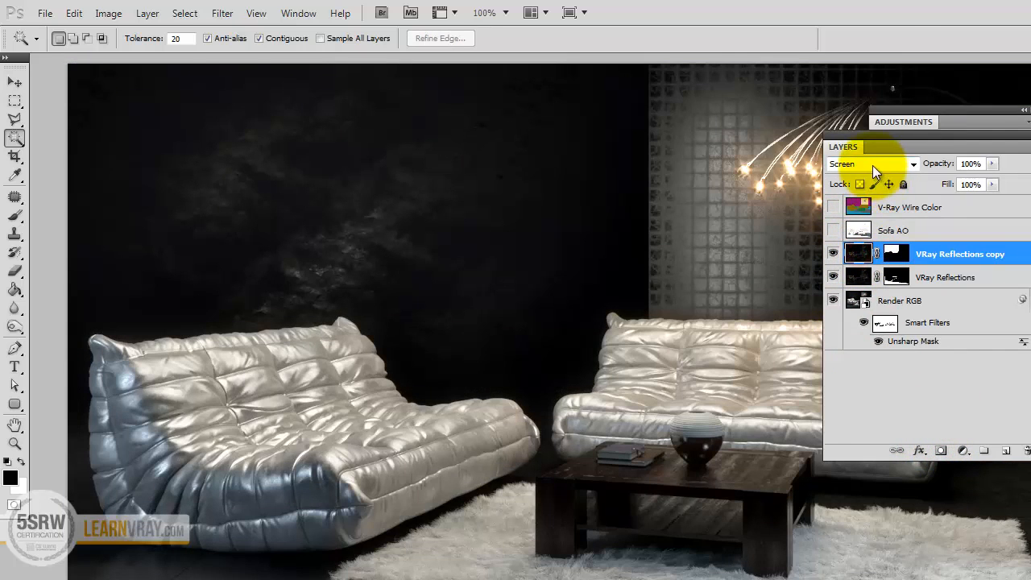
Compare the wall with the reflections copy hidden and shown, and rename that layer "background".
click(834, 254)
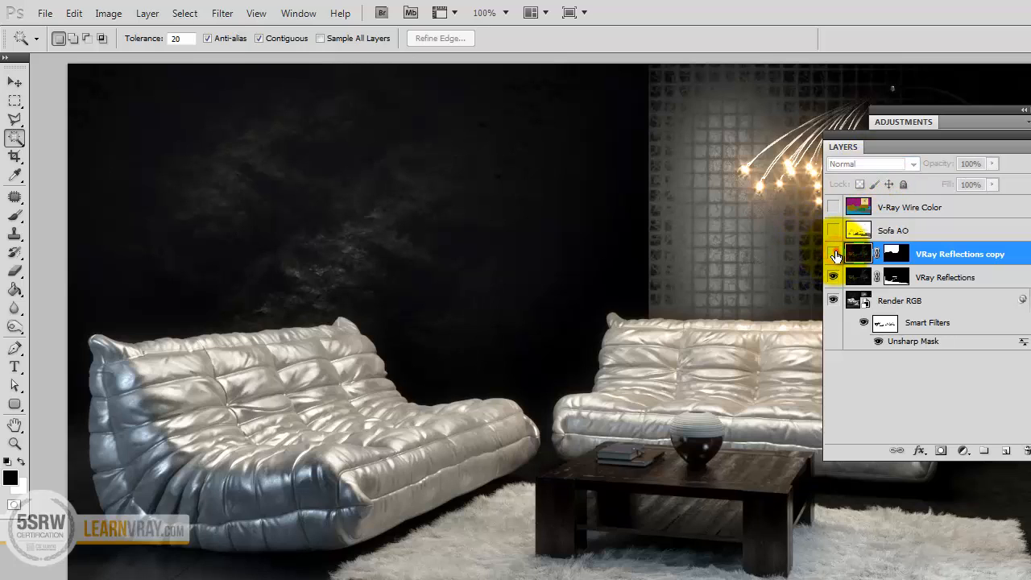
click(834, 255)
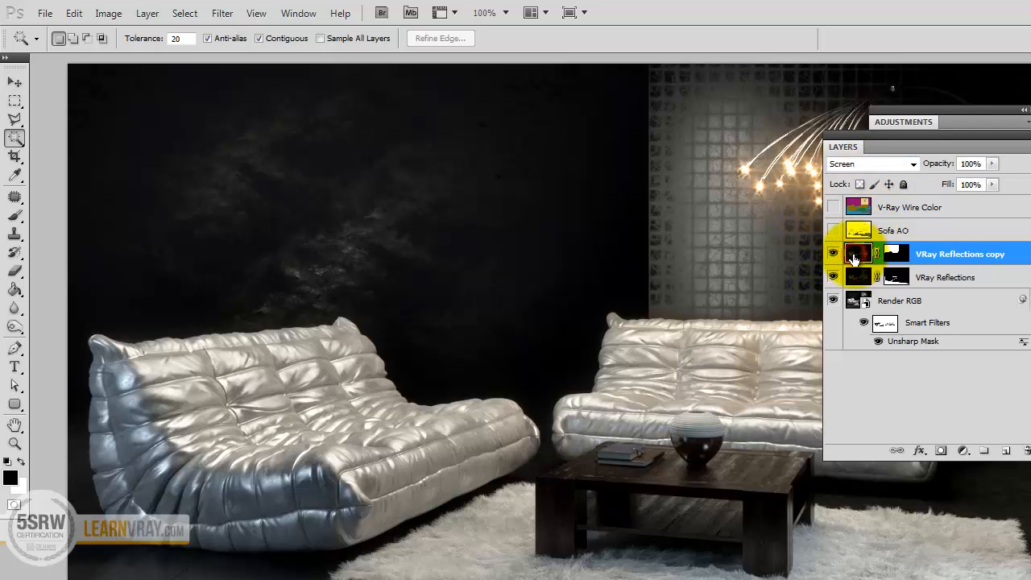
double_click(933, 254)
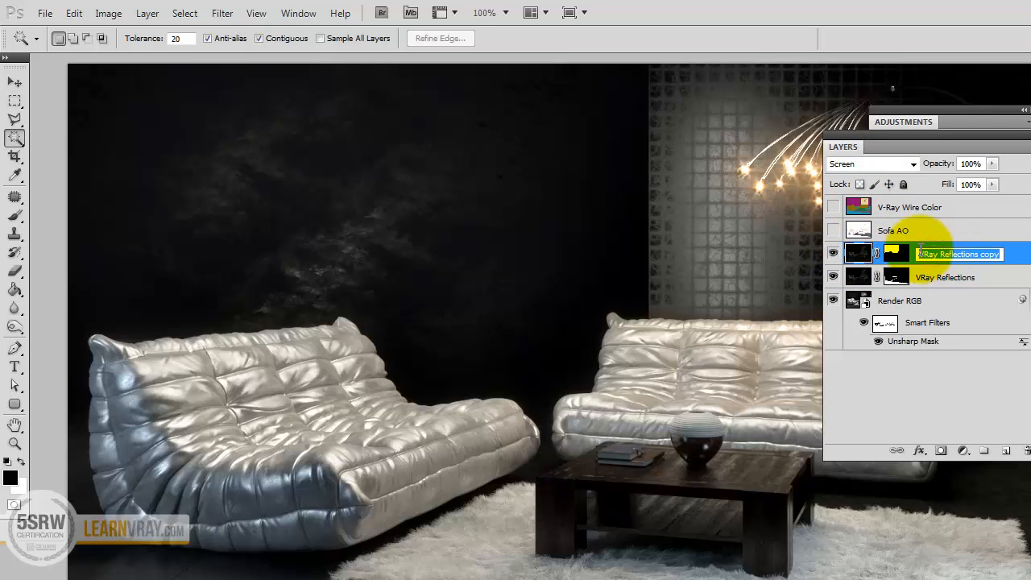
text(B)
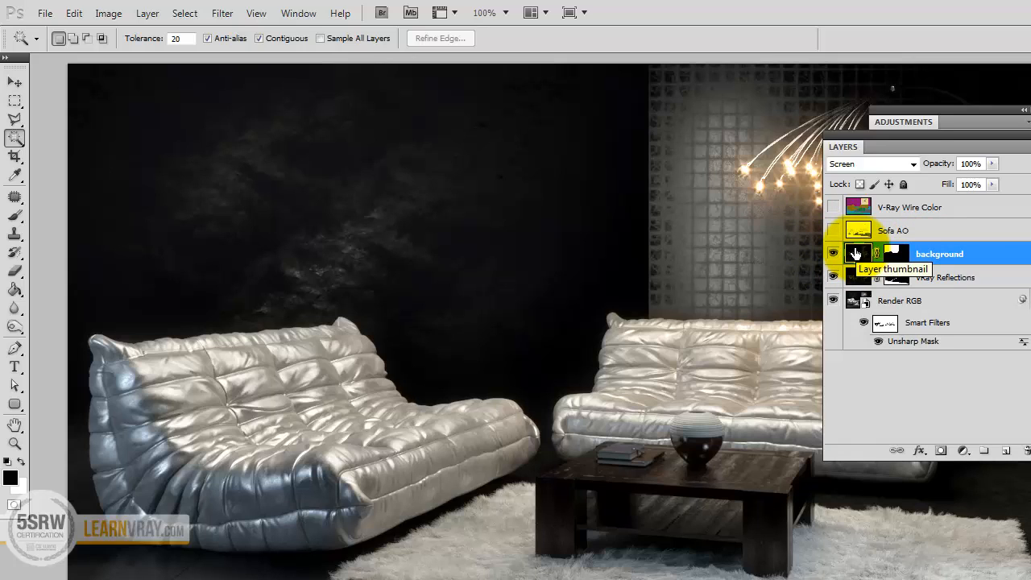
Stack three duplicates of the background layer to strengthen the wall reflections, deleting any extra copy, and compare the effect.
click(857, 254)
key(ctrl+j)
key(ctrl+j)
key(ctrl+j)
key(ctrl+j)
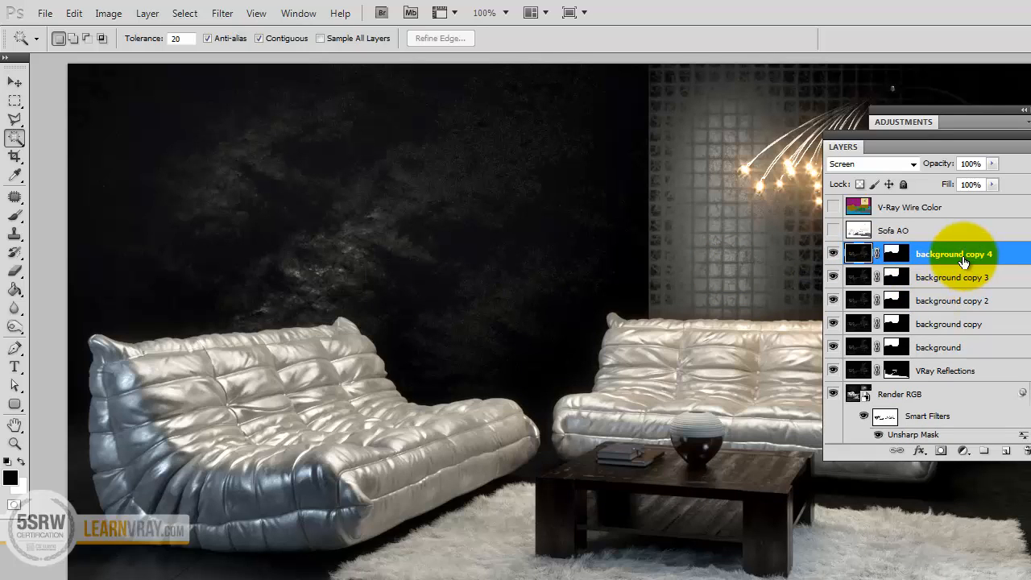
key(Delete)
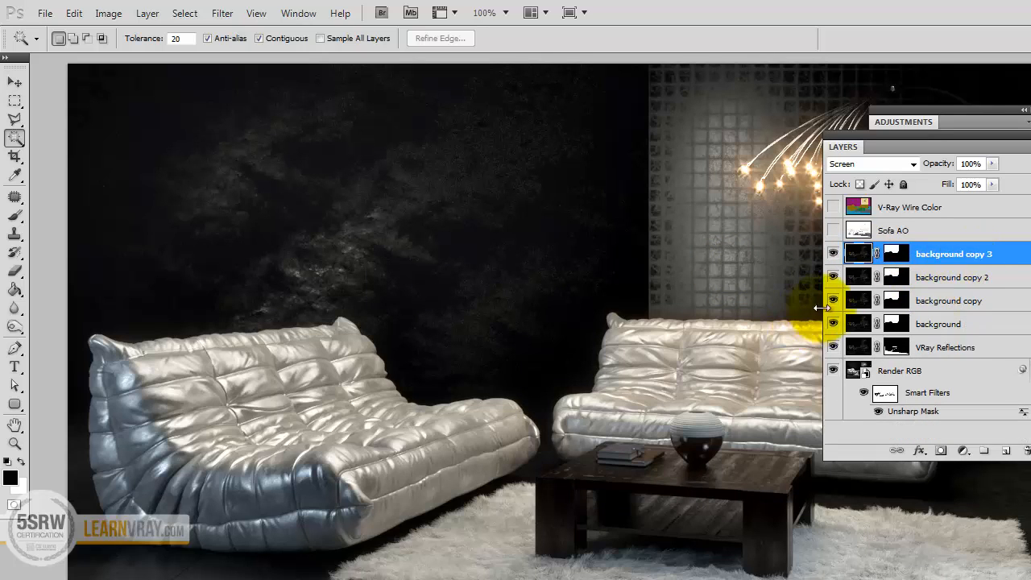
mouse_move(833, 323)
mouse_down()
mouse_move(832, 253)
mouse_move(833, 326)
mouse_up()
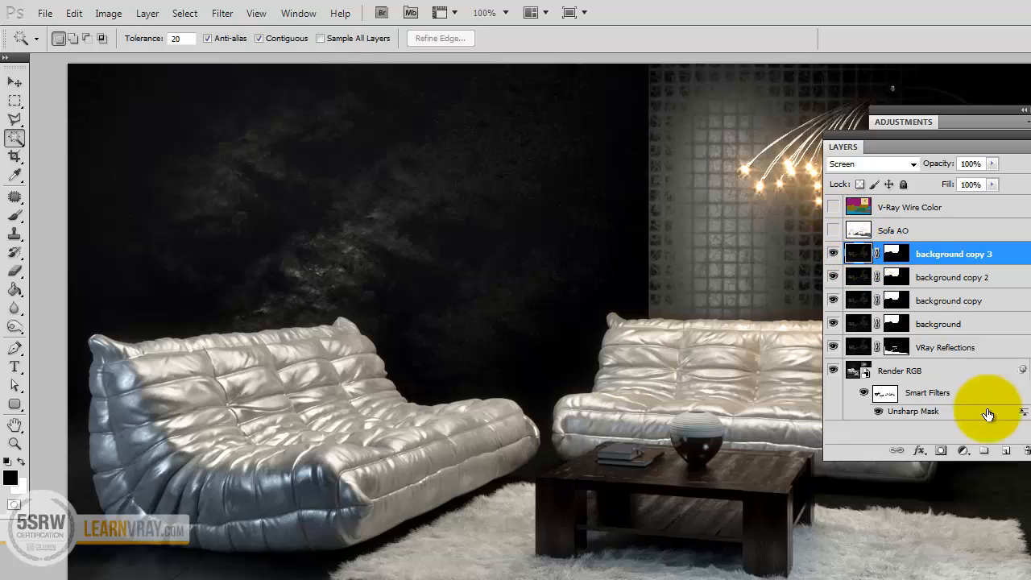
Select the beige tiled wall panel on the V-Ray Wire Color layer and add a Curves adjustment masked to it above background copy 3.
click(833, 207)
click(855, 207)
click(695, 202)
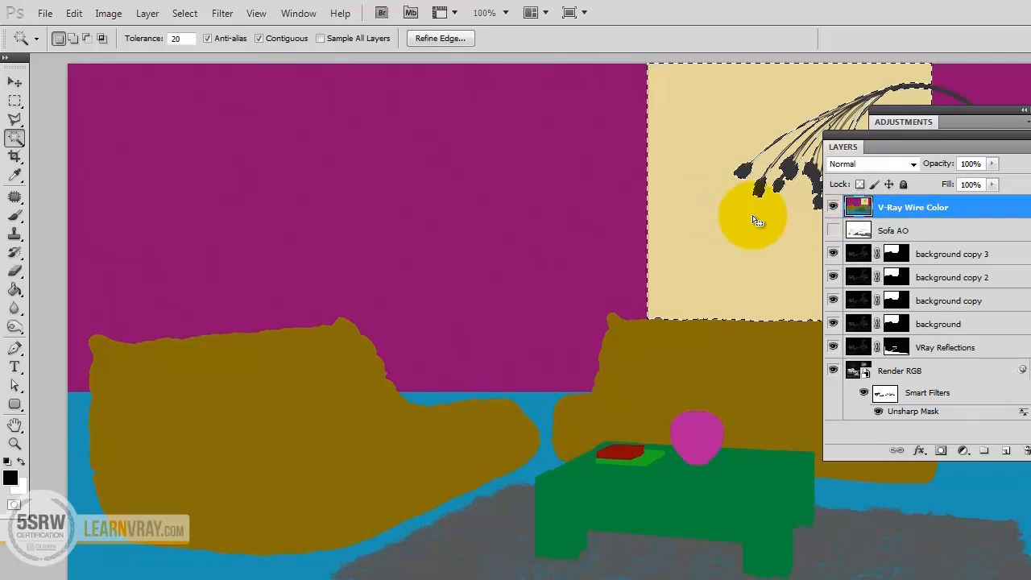
click(859, 253)
click(964, 450)
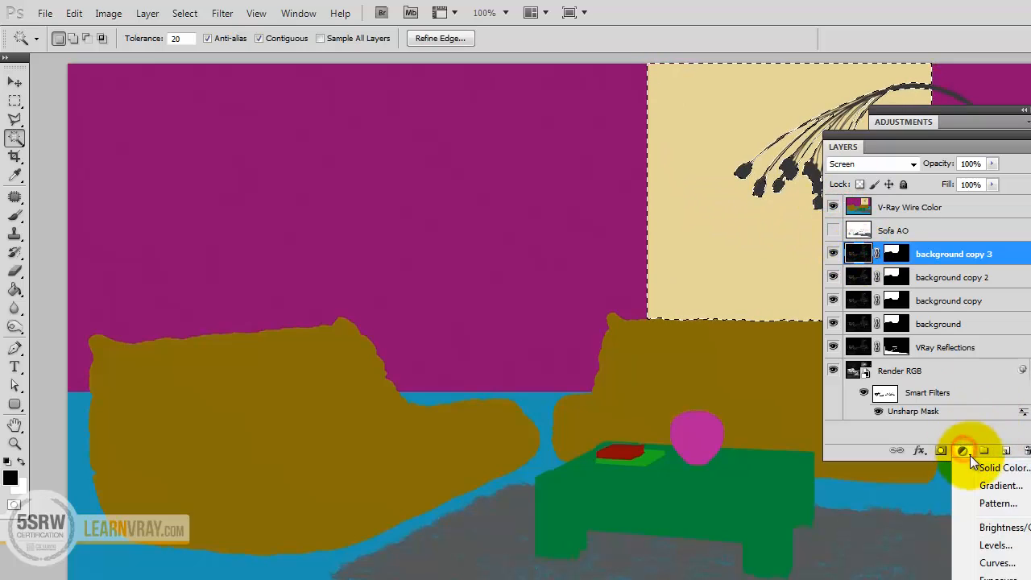
click(1003, 564)
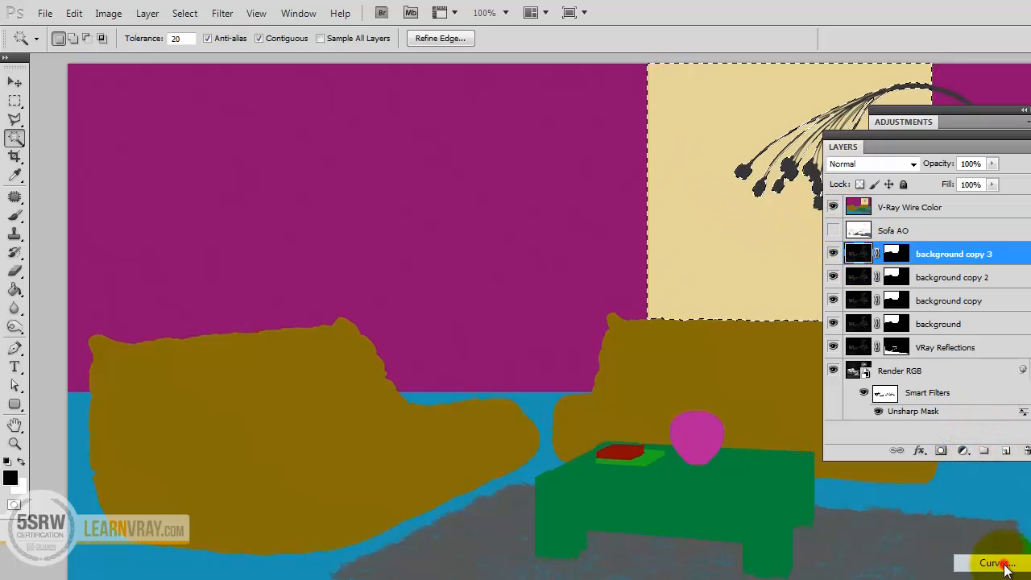
click(833, 207)
Set the Curves 1 layer's blend mode to Soft Light and lower its opacity to 64%.
click(867, 164)
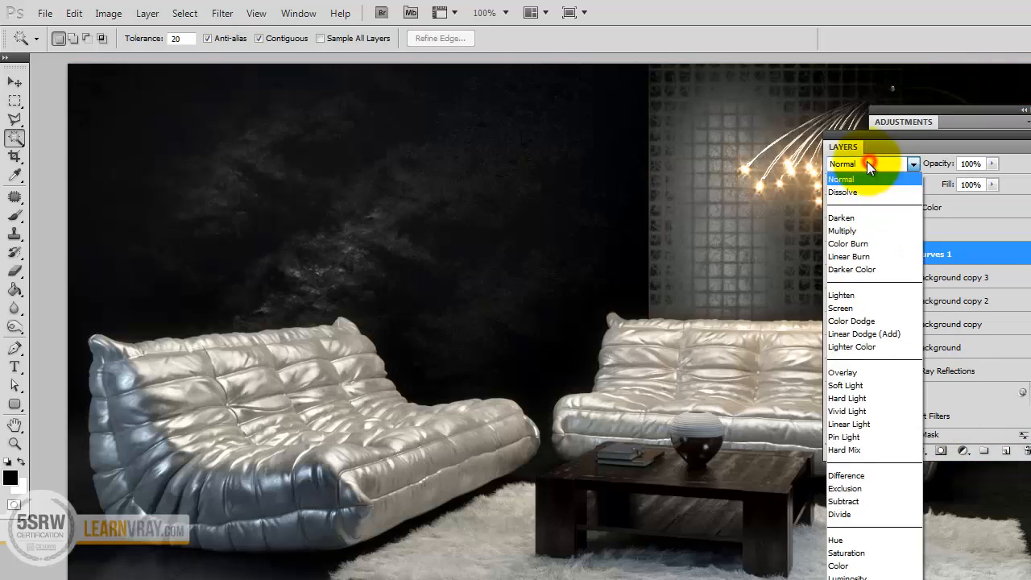
click(862, 385)
drag(934, 140, 412, 224)
double_click(971, 113)
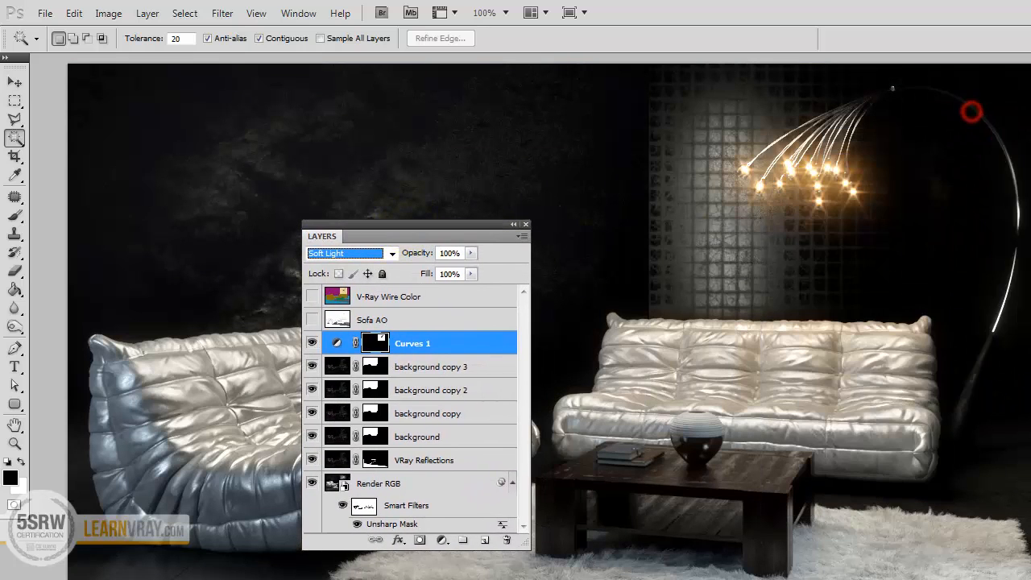
click(472, 254)
drag(471, 272, 441, 268)
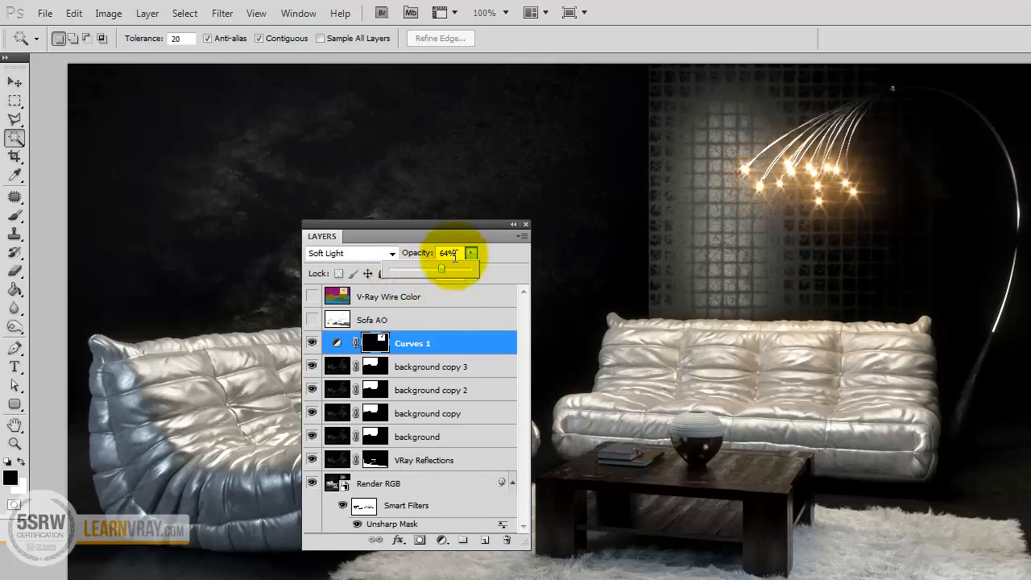
Move the layers list off the sofas and select both sofas by their brown colour on the V-Ray Wire Color layer.
drag(459, 227, 683, 233)
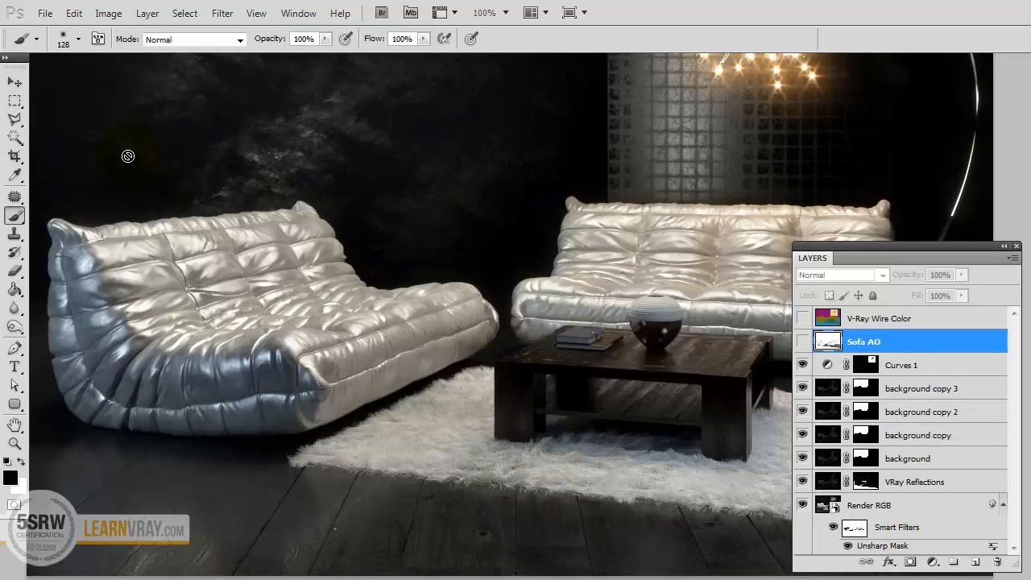
click(14, 81)
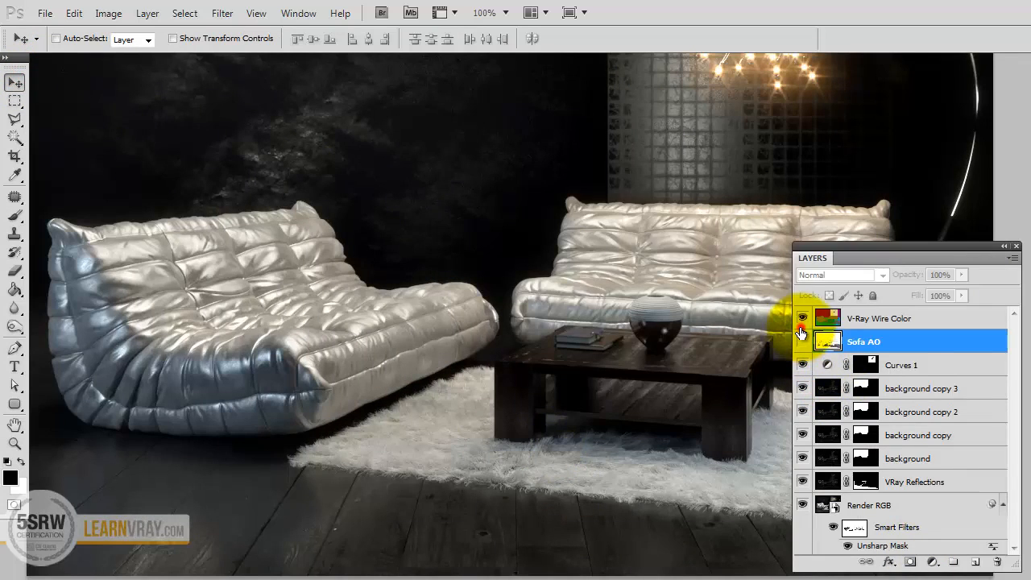
click(803, 339)
click(846, 318)
click(14, 138)
click(165, 251)
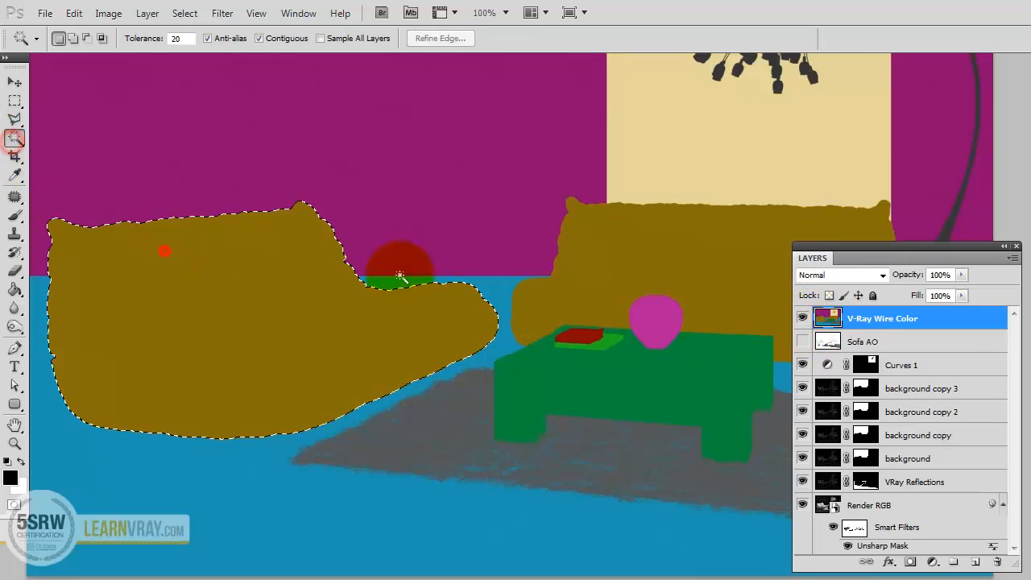
shift+click(757, 248)
Hide the V-Ray Wire Color layer, show the Sofa AO layer and mask it to the sofa selection.
click(802, 318)
click(803, 342)
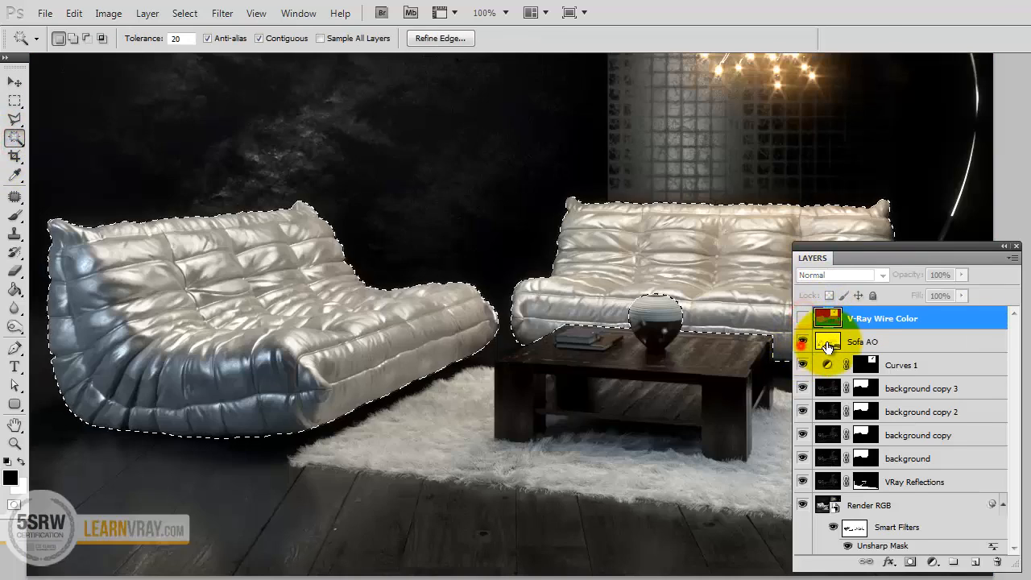
click(827, 345)
click(911, 562)
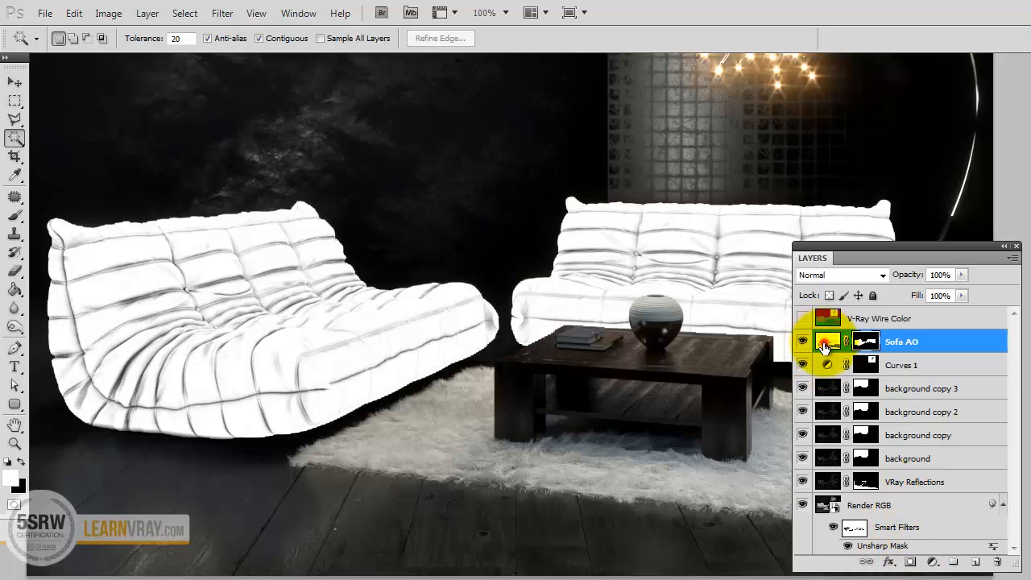
Set the Sofa AO layer's blend mode to Multiply and compare the sofas with the layer hidden and shown.
click(844, 274)
click(829, 326)
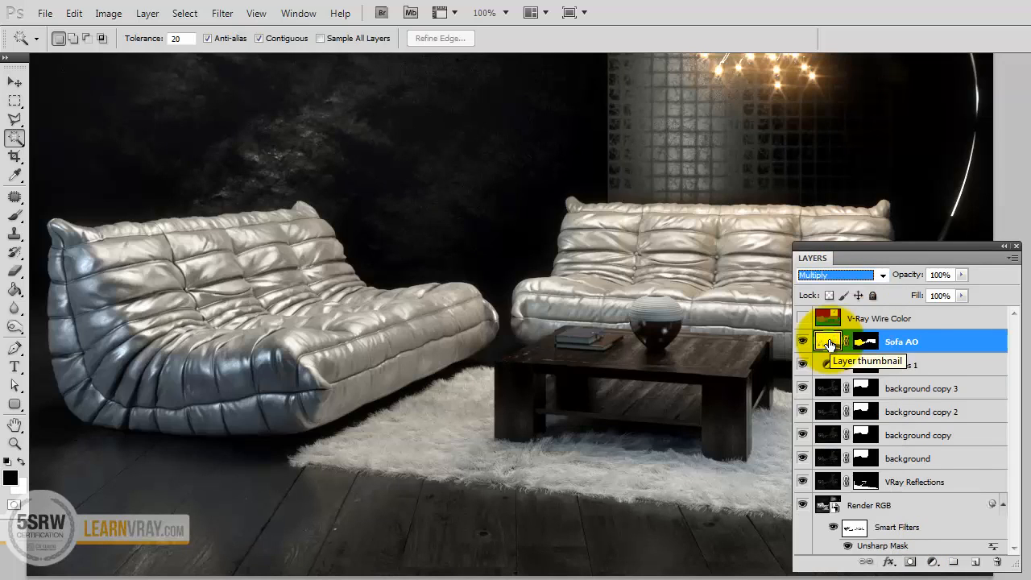
click(801, 342)
click(801, 343)
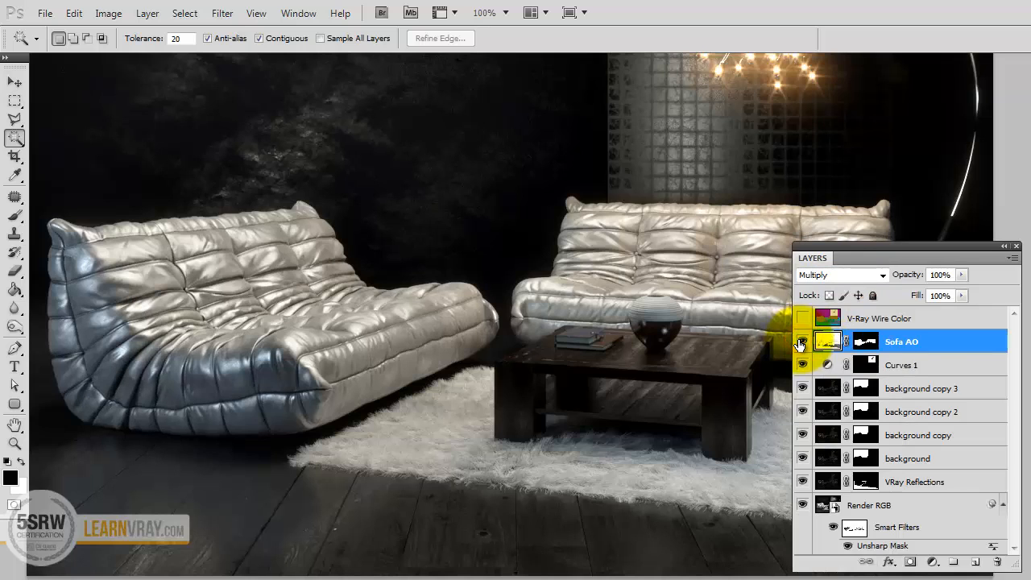
Lower the Sofa AO layer's opacity to 50% and compare the sofas with the layer hidden and shown.
click(942, 275)
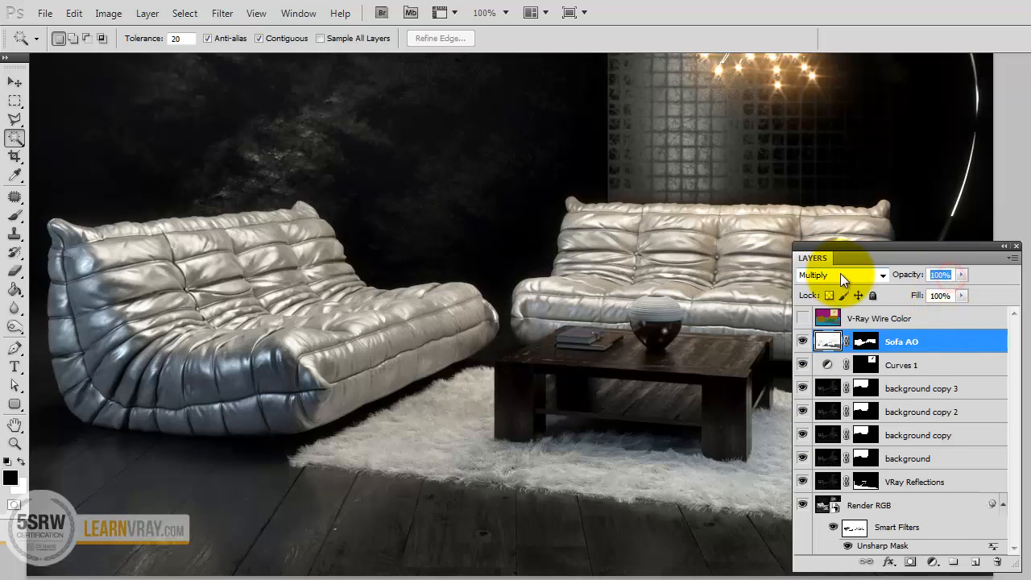
text(50)
key(Tab)
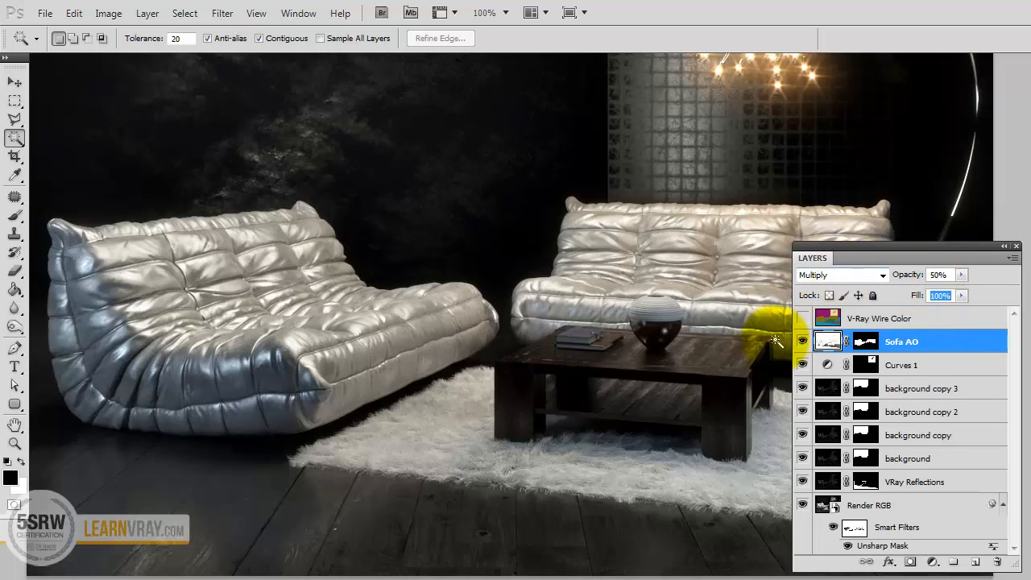
click(803, 344)
click(803, 346)
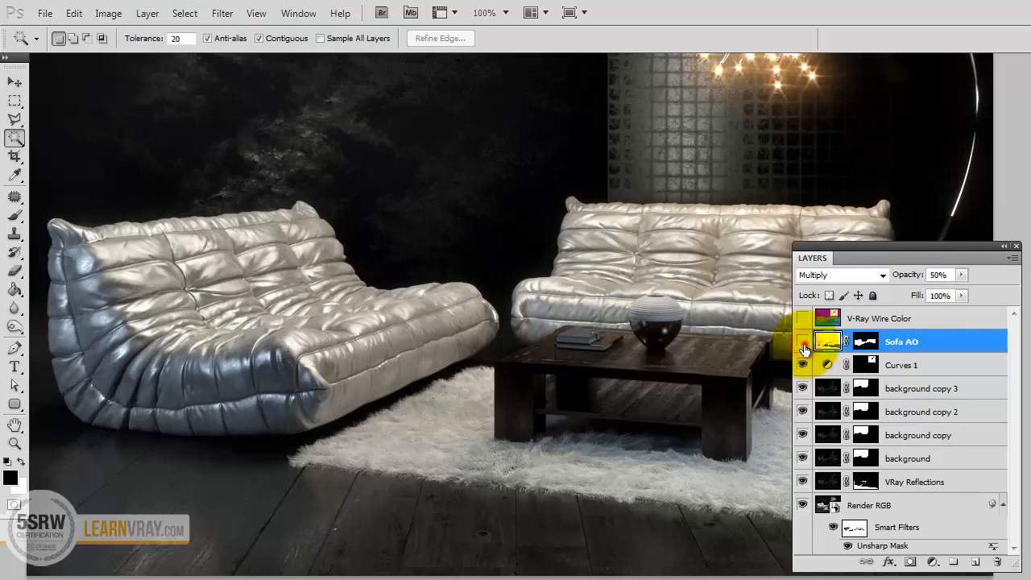
click(804, 346)
click(803, 346)
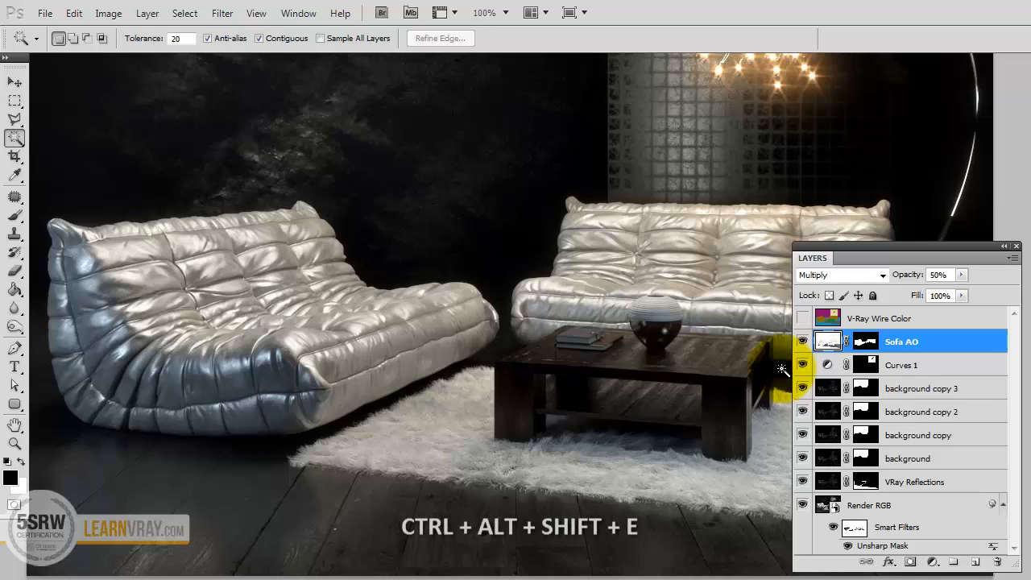
Stamp all visible layers into a new layer and sharpen it with Unsharp Mask at amount 90%, radius 1.0 pixels and threshold 0.
key(ctrl+alt+shift+e)
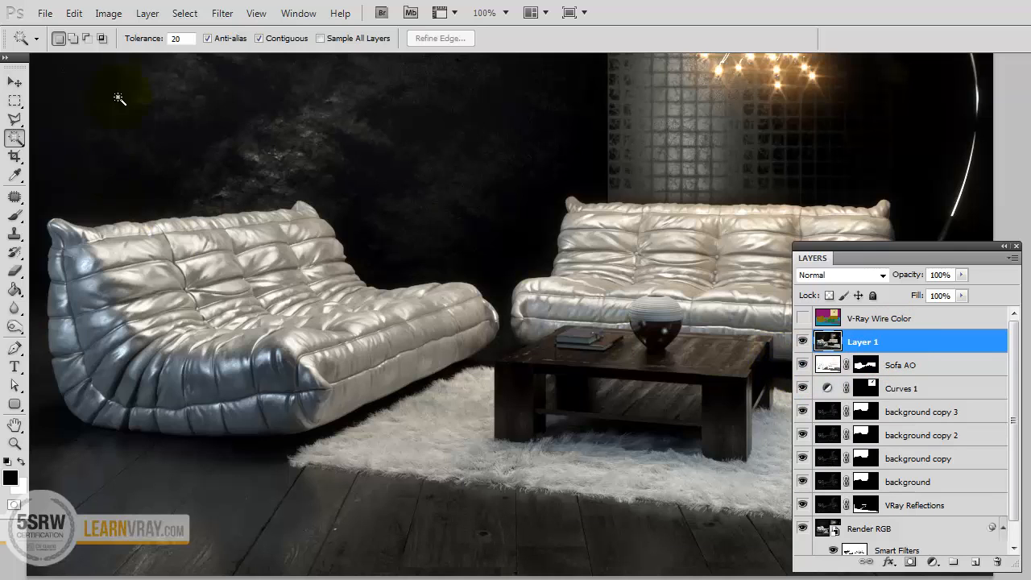
click(220, 14)
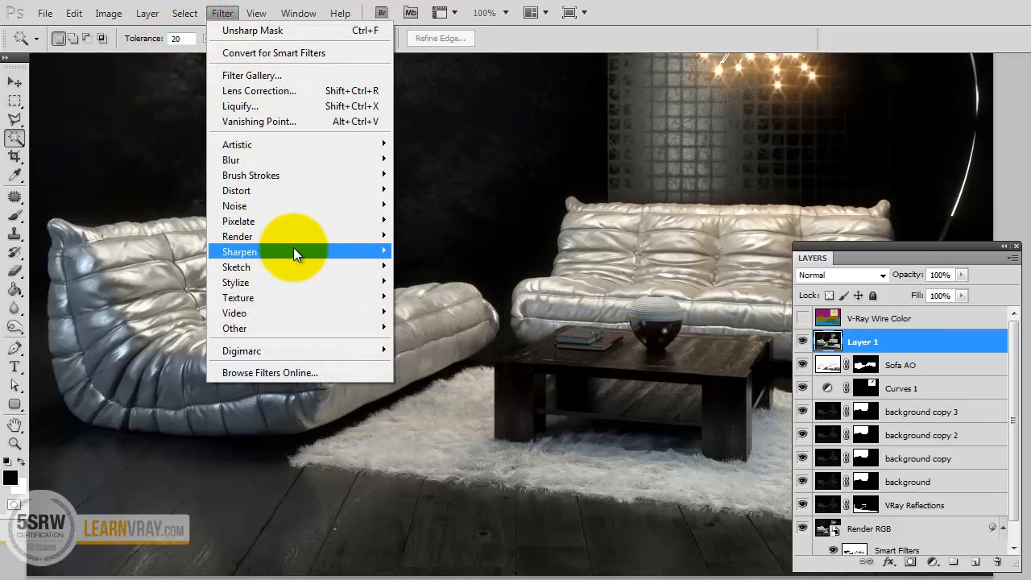
mouse_move(298, 248)
click(419, 309)
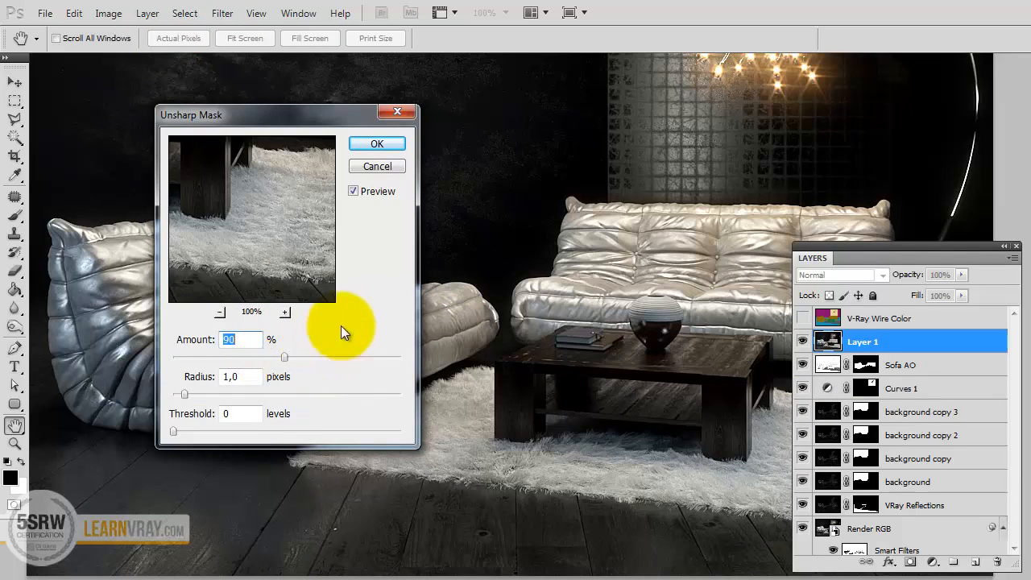
click(368, 144)
key(w)
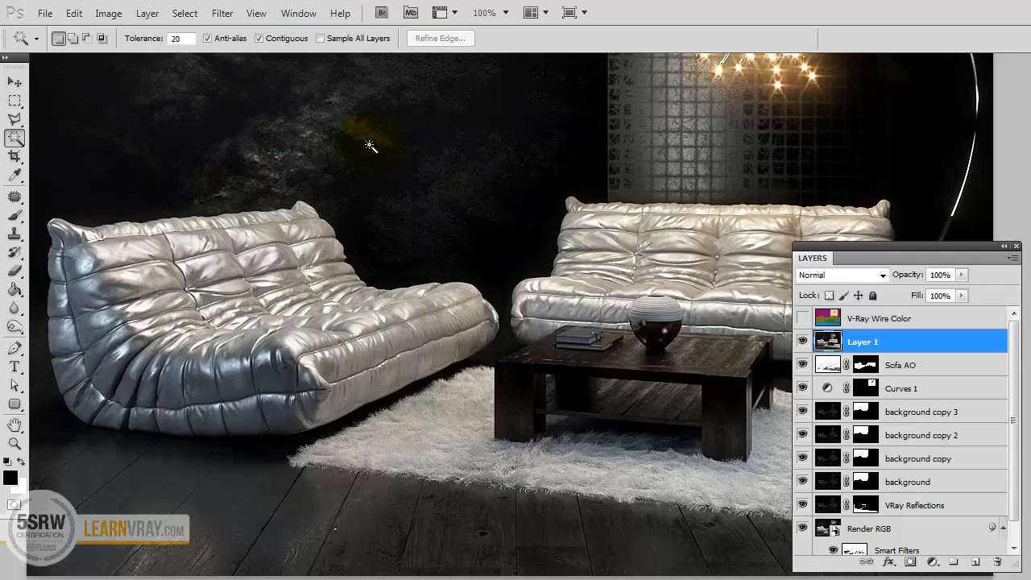
Add a black mask to the sharpened Layer 1, paint white over the sofas to reveal the sharpening, and hide the layer to compare.
key(alt)
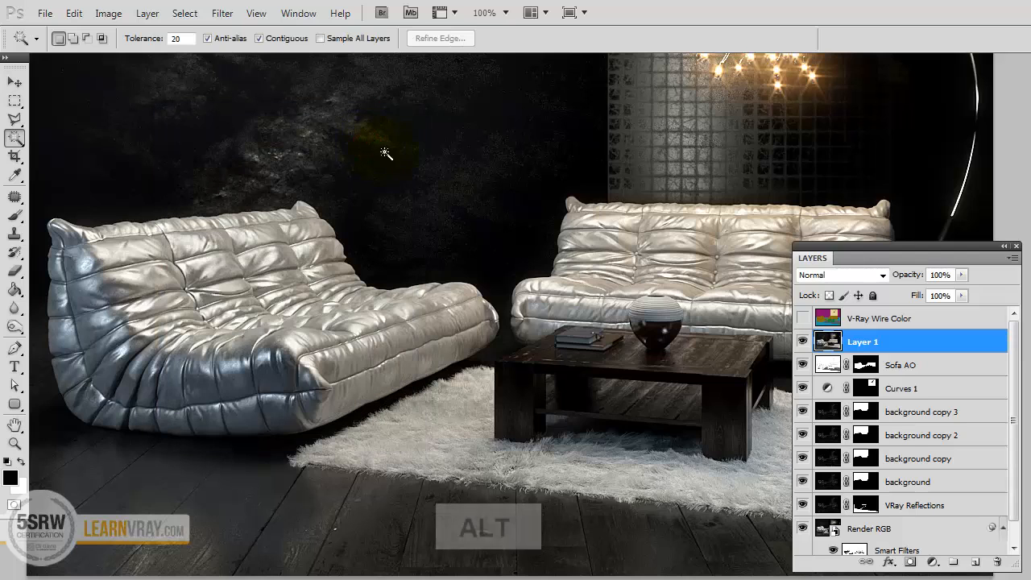
alt+click(910, 564)
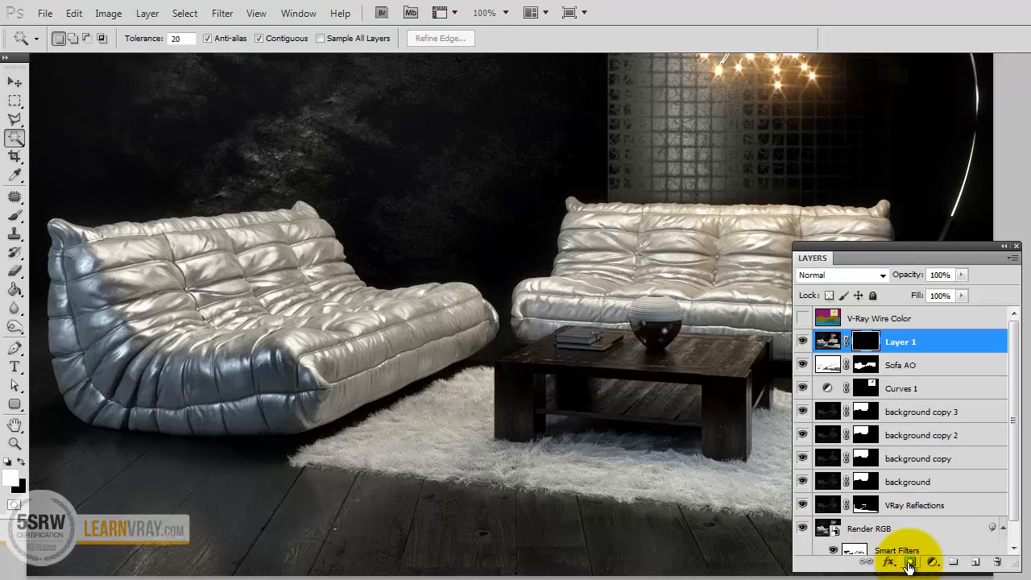
click(15, 221)
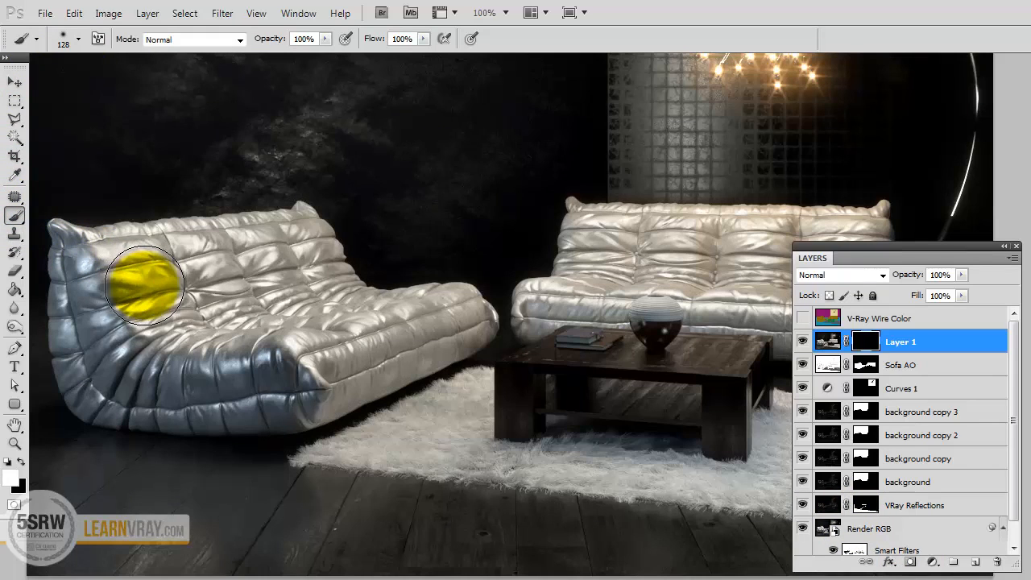
mouse_move(145, 286)
mouse_down()
mouse_move(137, 271)
mouse_move(110, 295)
mouse_move(137, 329)
mouse_move(194, 349)
mouse_move(387, 350)
mouse_move(467, 311)
mouse_move(265, 317)
mouse_move(237, 270)
mouse_move(169, 246)
mouse_move(270, 236)
mouse_move(311, 247)
mouse_move(155, 292)
mouse_up()
key(space)
mouse_move(641, 218)
mouse_down()
mouse_move(526, 203)
mouse_move(410, 236)
mouse_move(333, 299)
mouse_move(476, 306)
mouse_move(557, 237)
mouse_move(598, 316)
mouse_move(652, 338)
mouse_move(656, 231)
mouse_move(665, 228)
mouse_move(493, 232)
mouse_move(258, 288)
mouse_up()
mouse_move(212, 202)
mouse_down()
mouse_move(311, 230)
mouse_move(410, 227)
mouse_up()
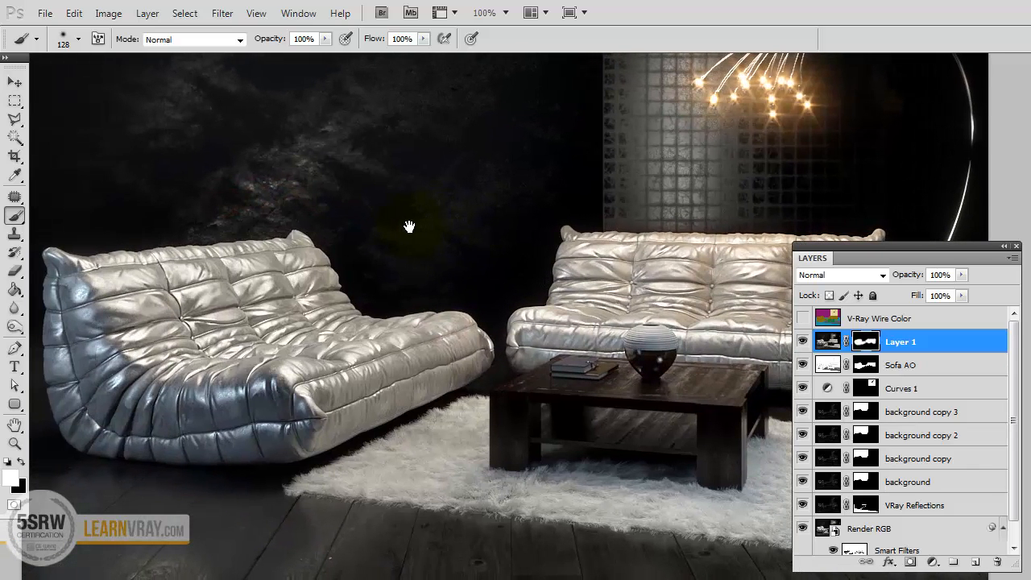
click(803, 342)
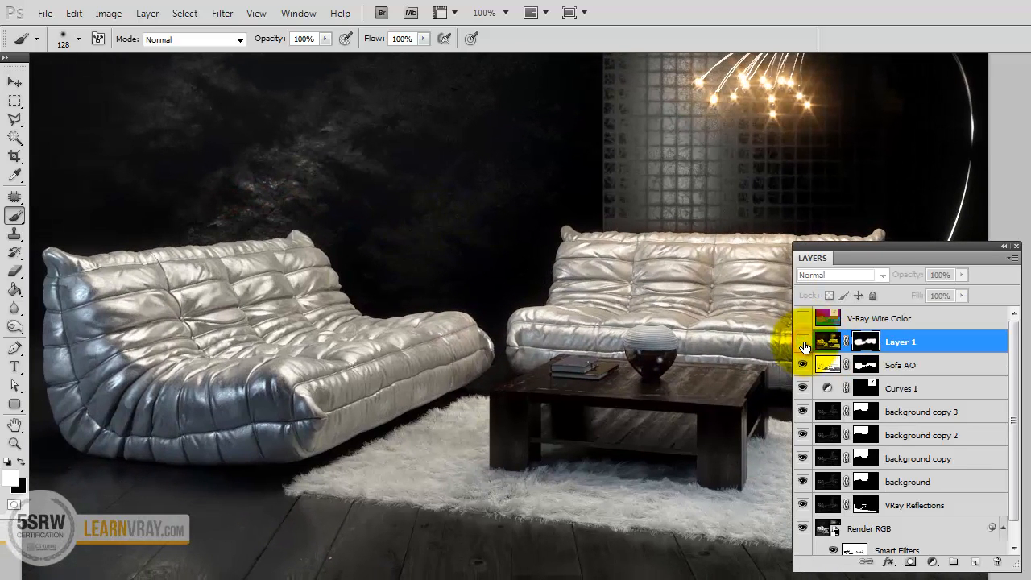